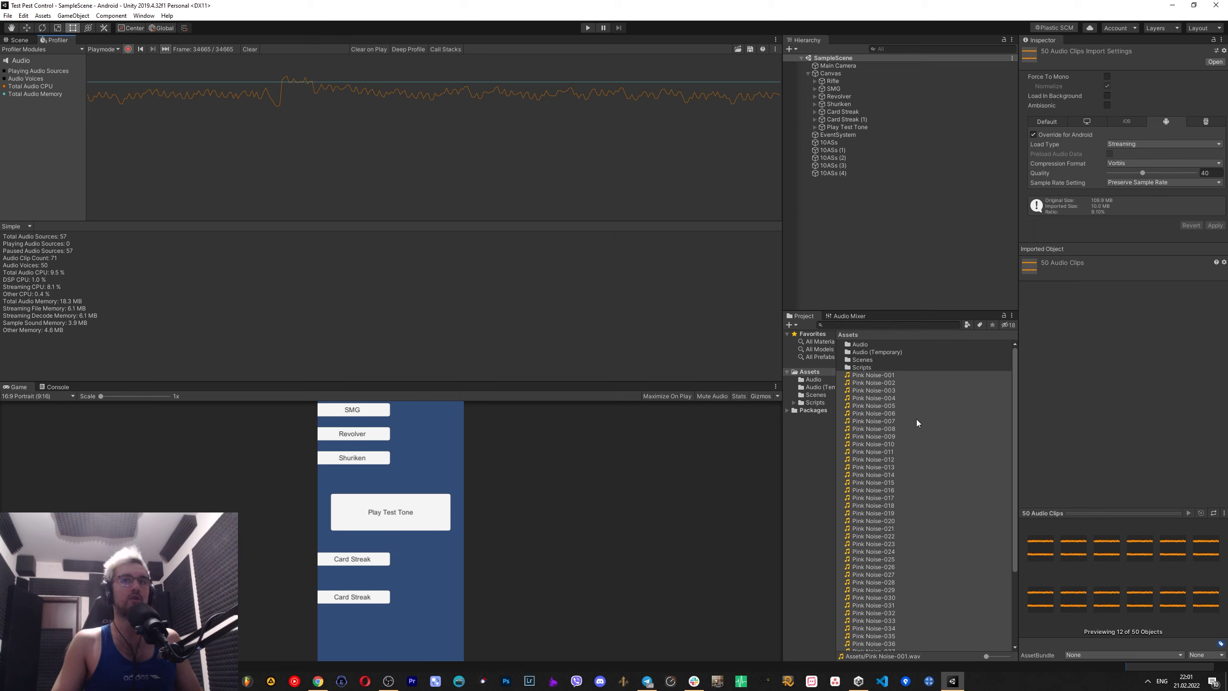
- Select Pink Noise-001 through Pink Noise-050, then show the 10ASs object's audio sources
{"action": "mouse_move", "coordinate": [1015, 366]}
{"action": "left_mouse_down"}
{"action": "mouse_move", "coordinate": [1019, 472]}
{"action": "mouse_move", "coordinate": [1017, 359]}
{"action": "mouse_move", "coordinate": [1012, 448]}
{"action": "mouse_move", "coordinate": [1014, 368]}
{"action": "left_mouse_up"}
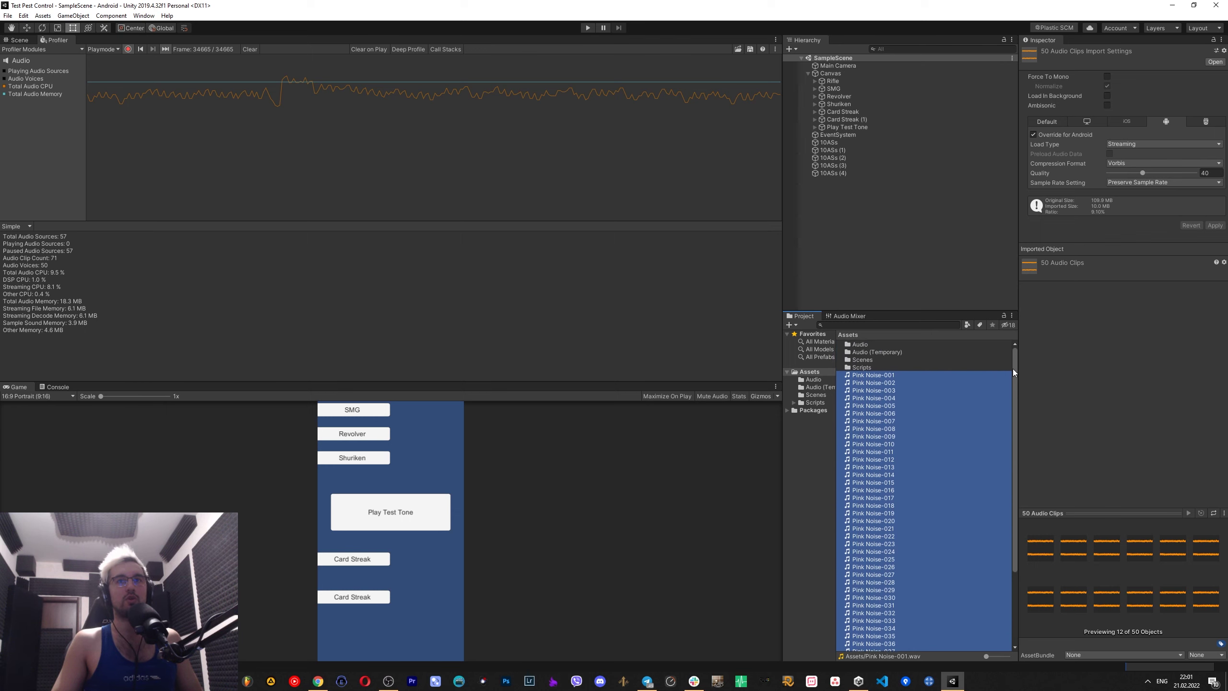
{"action": "left_click", "coordinate": [881, 377]}
{"action": "scroll", "coordinate": [923, 432], "scroll_direction": "down", "scroll_amount": 3}
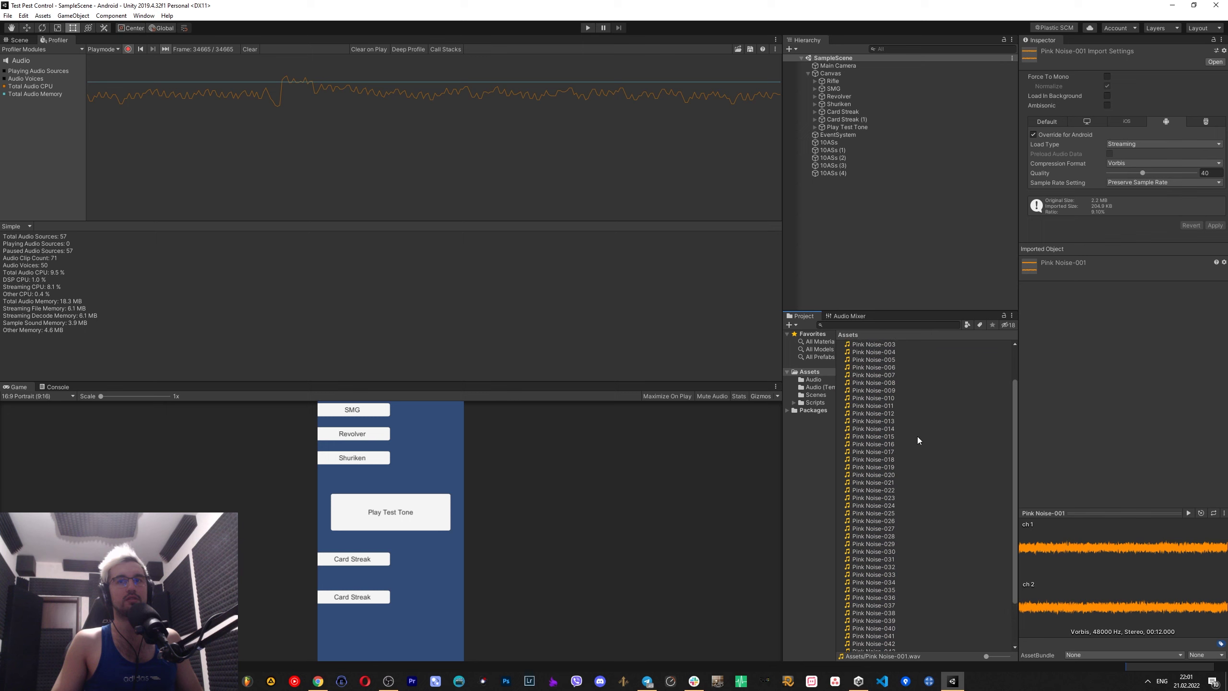
{"action": "scroll", "coordinate": [908, 421], "scroll_direction": "up", "scroll_amount": 3}
{"action": "key", "text": "Down"}
{"action": "key", "text": "Down"}
{"action": "key", "text": "Down"}
{"action": "left_click", "coordinate": [891, 376]}
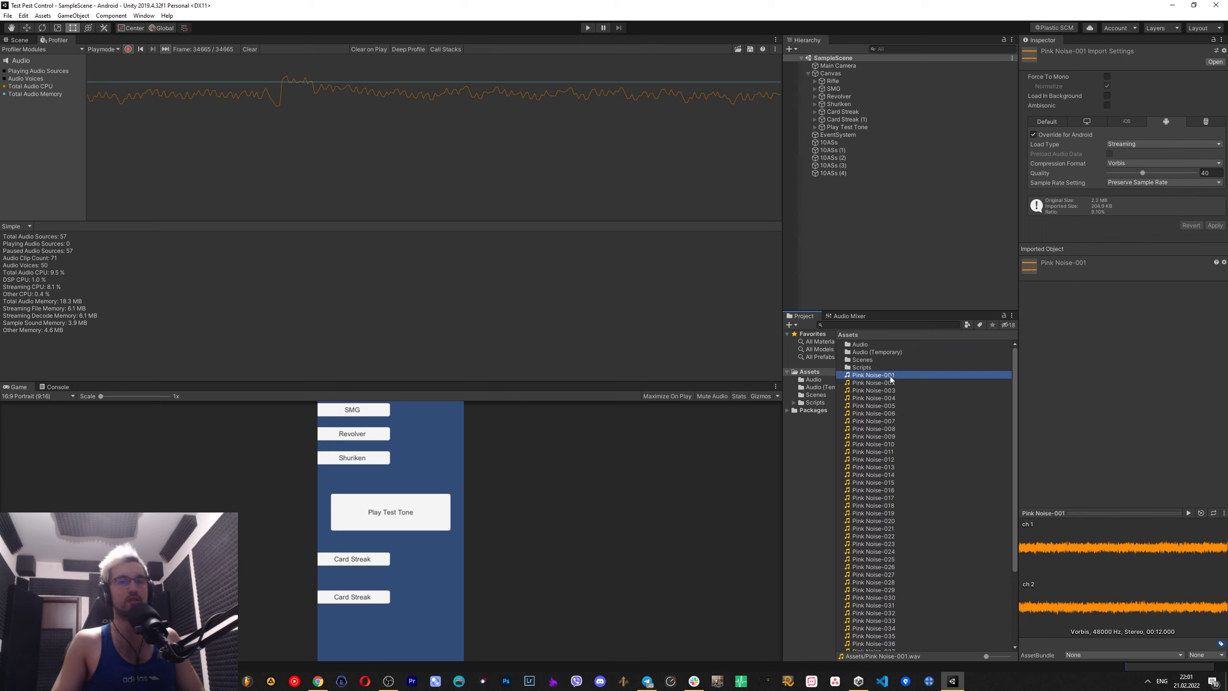
{"action": "scroll", "coordinate": [939, 470], "scroll_direction": "down", "scroll_amount": 5}
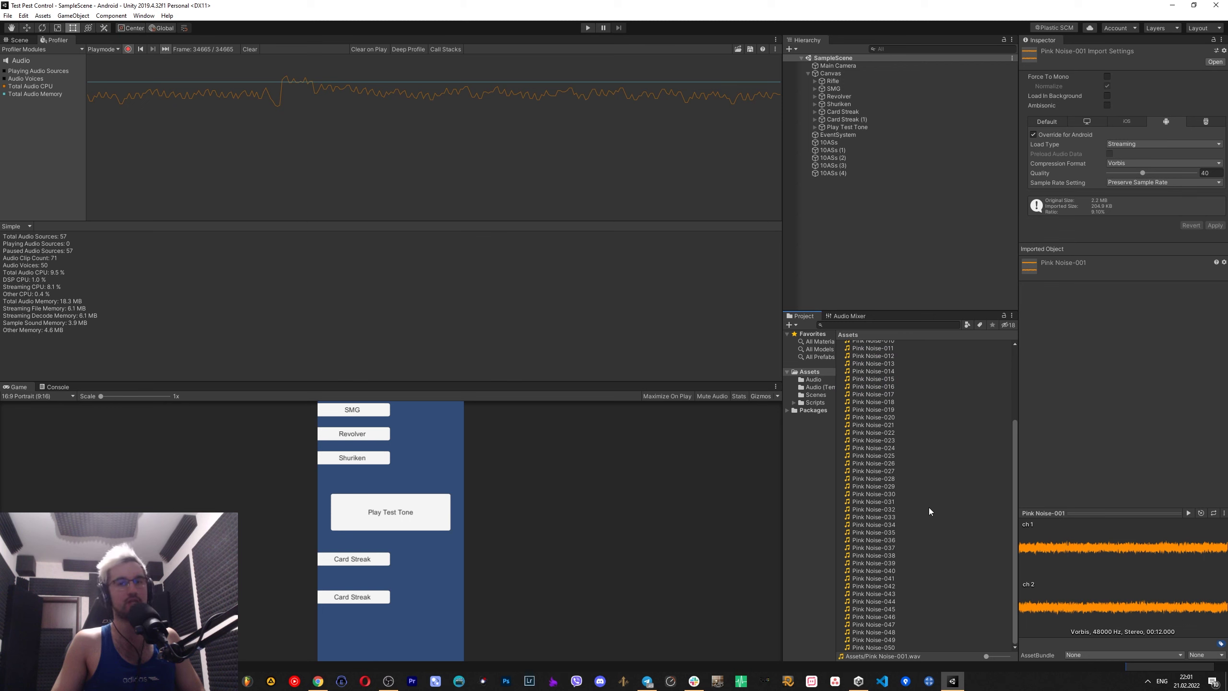
{"action": "left_click", "coordinate": [891, 648], "text": "shift"}
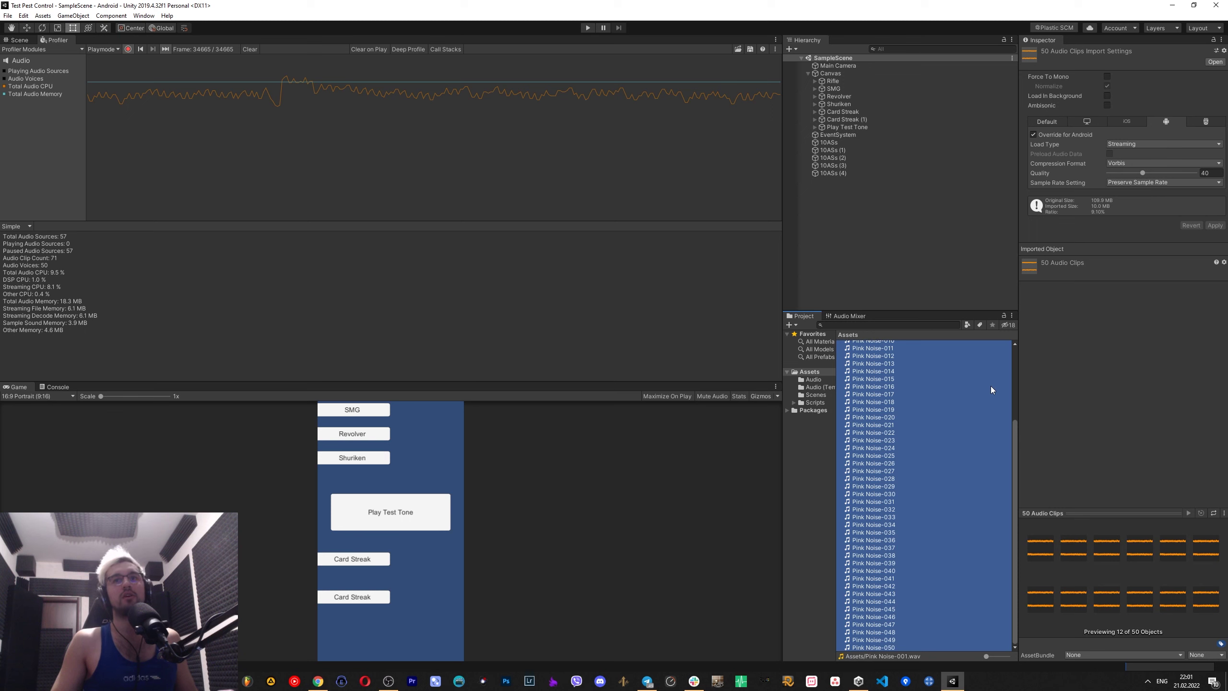
{"action": "scroll", "coordinate": [910, 411], "scroll_direction": "up", "scroll_amount": 5}
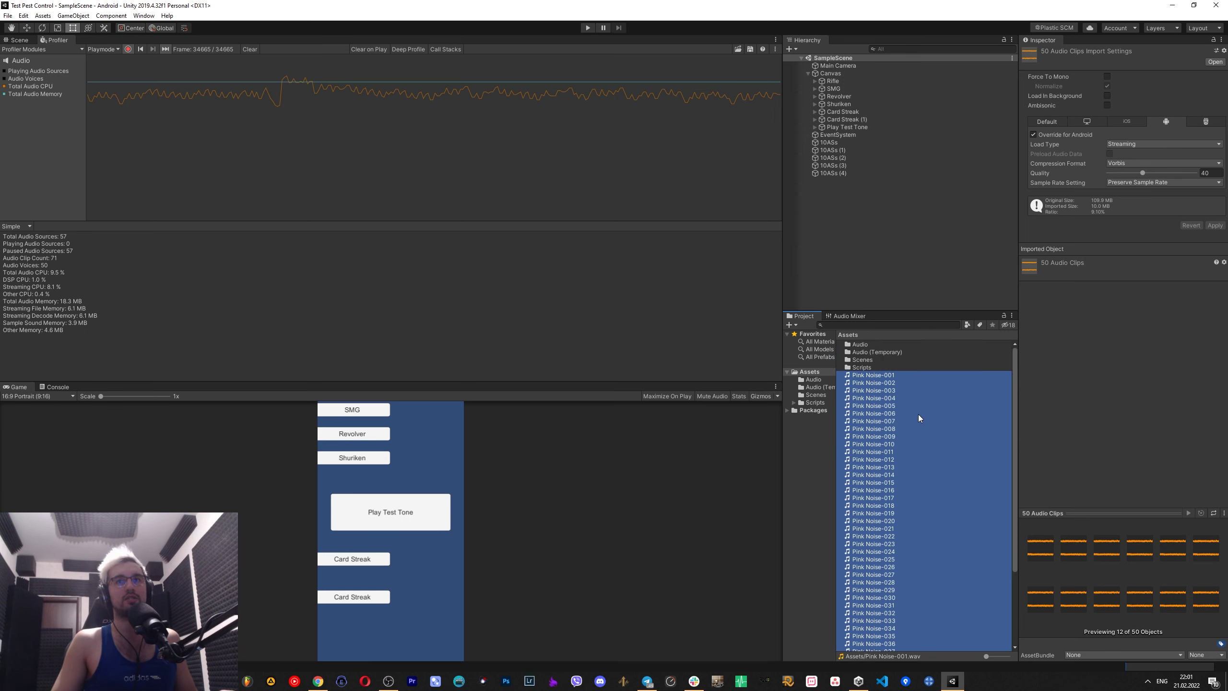
{"action": "left_click", "coordinate": [831, 142]}
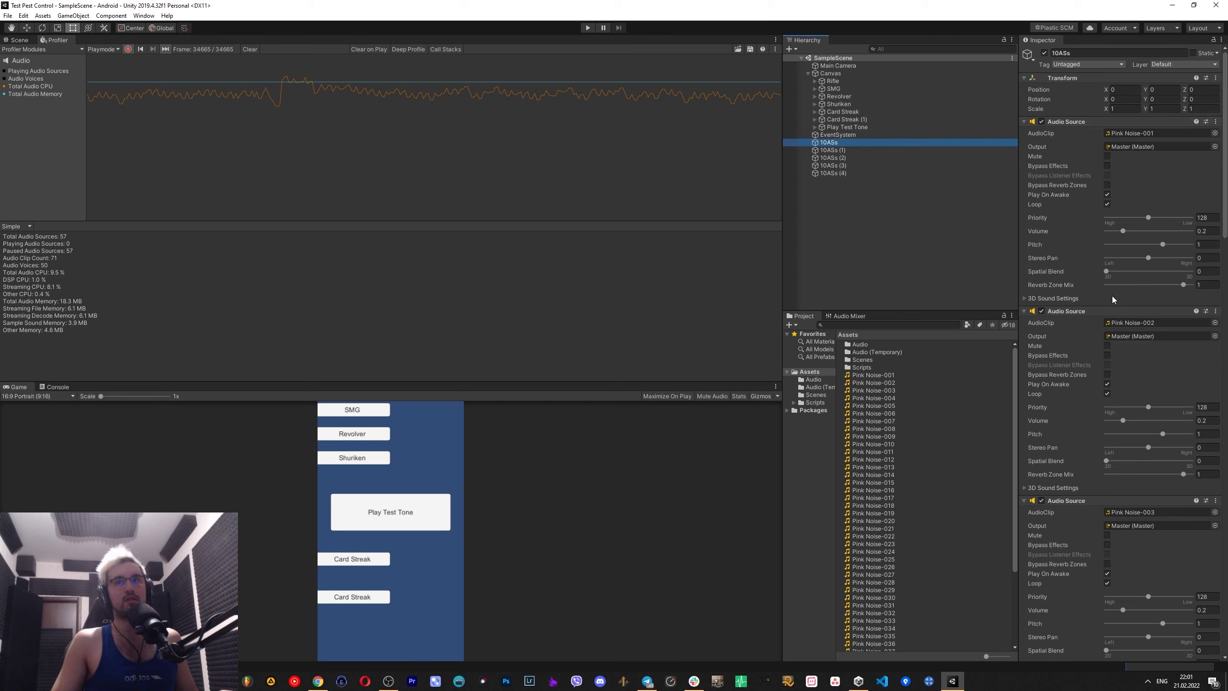
- Collapse the first three Audio Source components and enable Loop on the Pink Noise-004 source
{"action": "left_click", "coordinate": [1070, 124]}
{"action": "left_click", "coordinate": [1067, 129]}
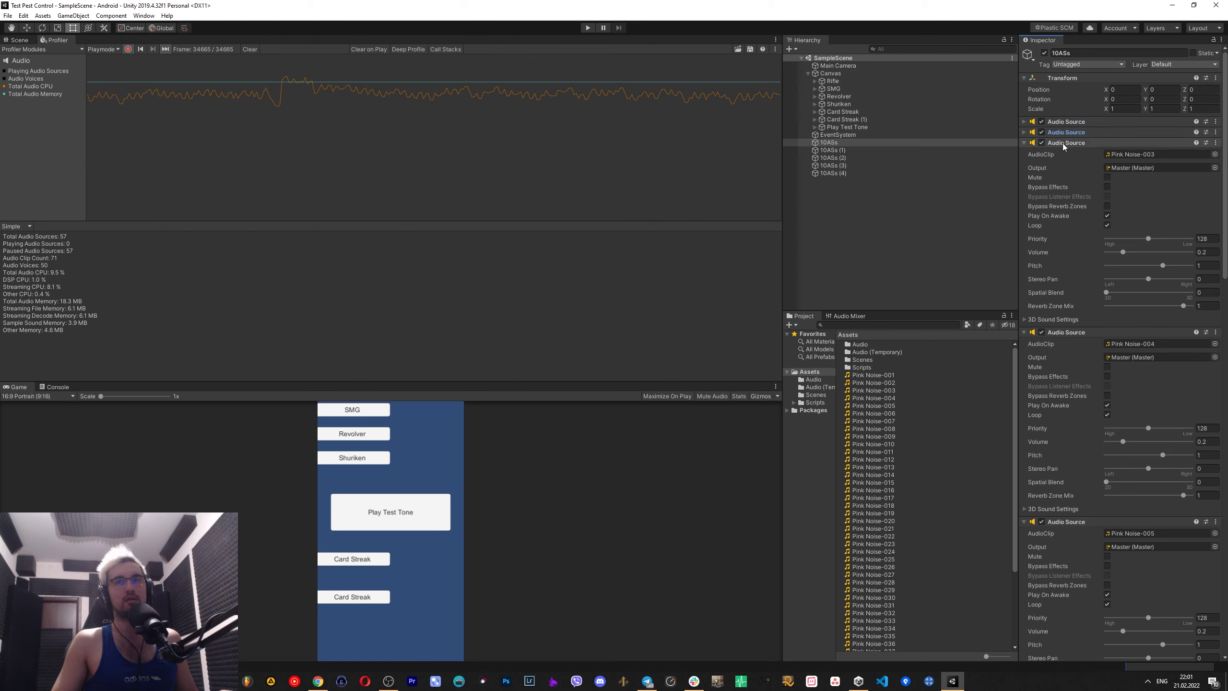
{"action": "left_click", "coordinate": [1063, 143]}
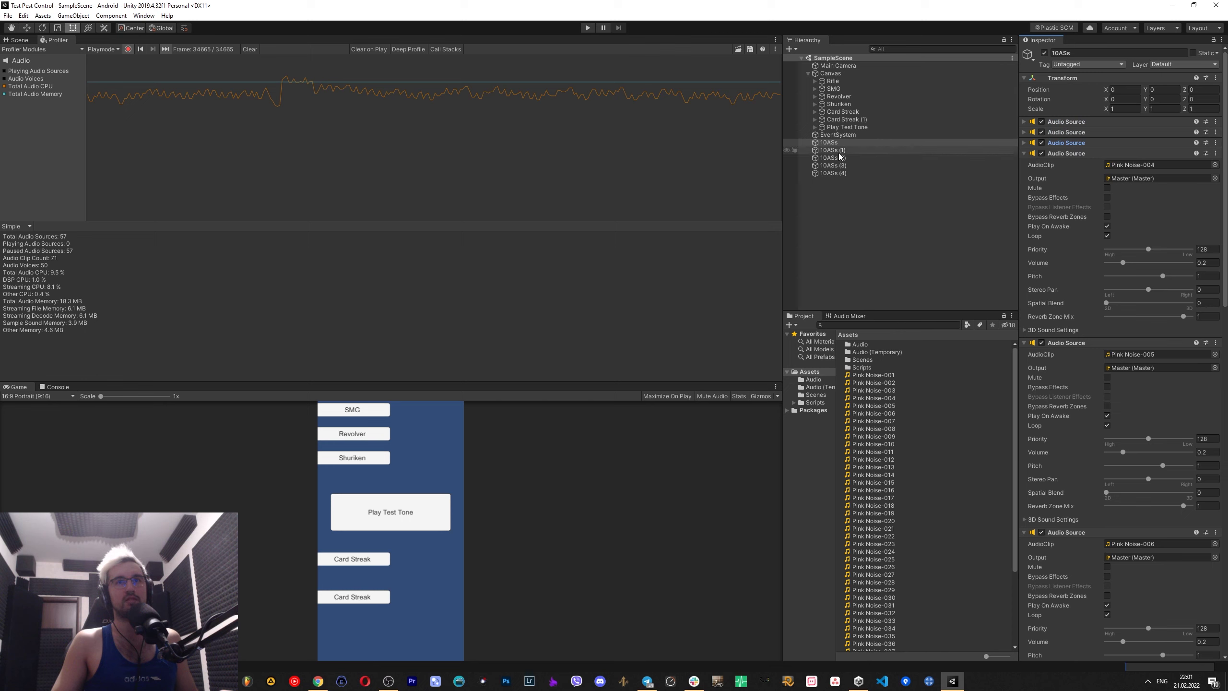
{"action": "left_click", "coordinate": [1107, 236]}
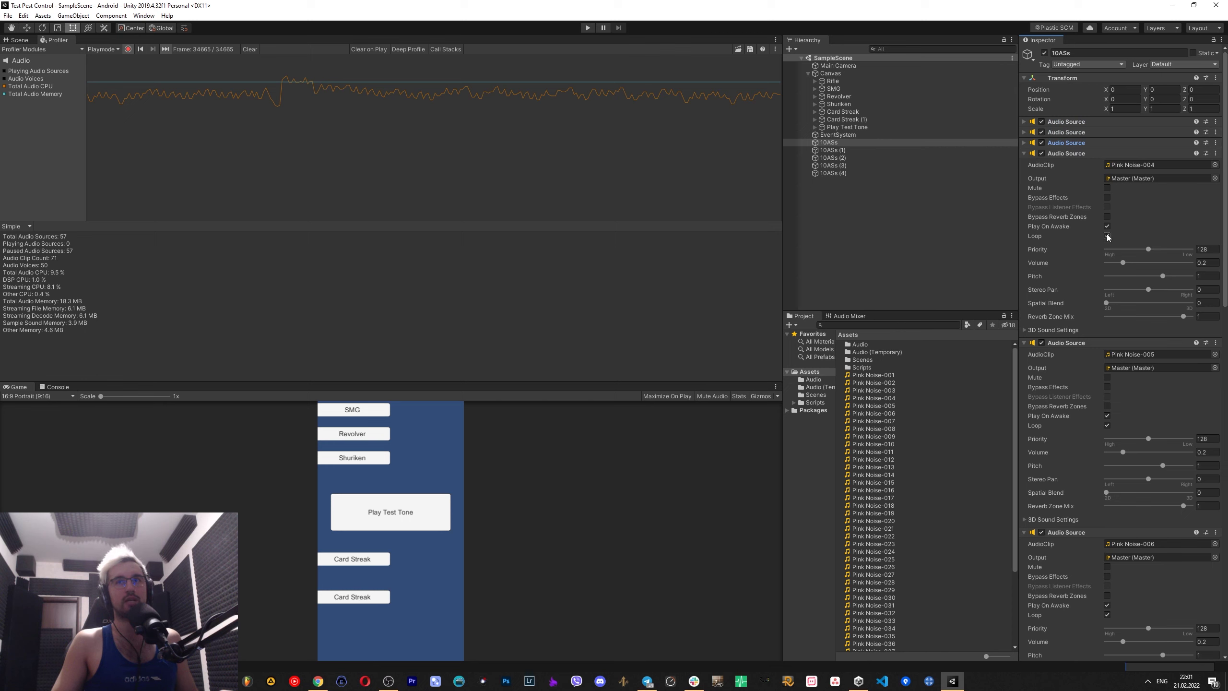
- Select 10ASs (2) and briefly expand its first audio source's settings
{"action": "left_click", "coordinate": [831, 143]}
{"action": "left_click", "coordinate": [833, 150]}
{"action": "left_click", "coordinate": [834, 156]}
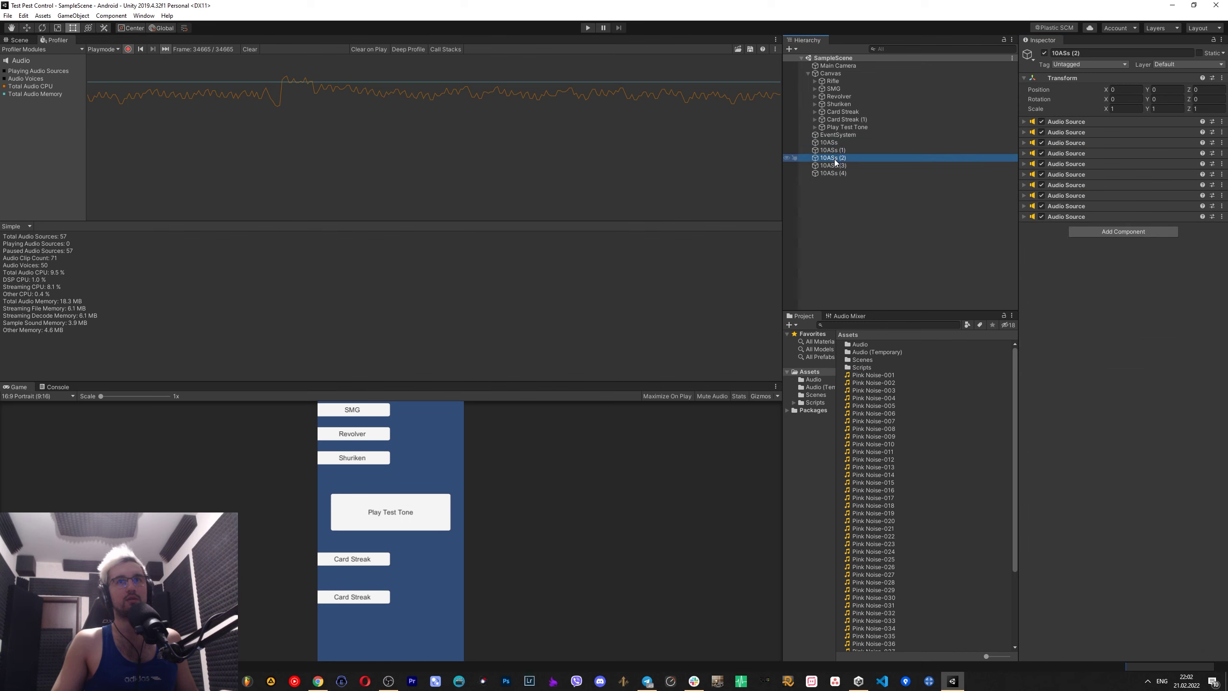
{"action": "left_click", "coordinate": [1076, 124]}
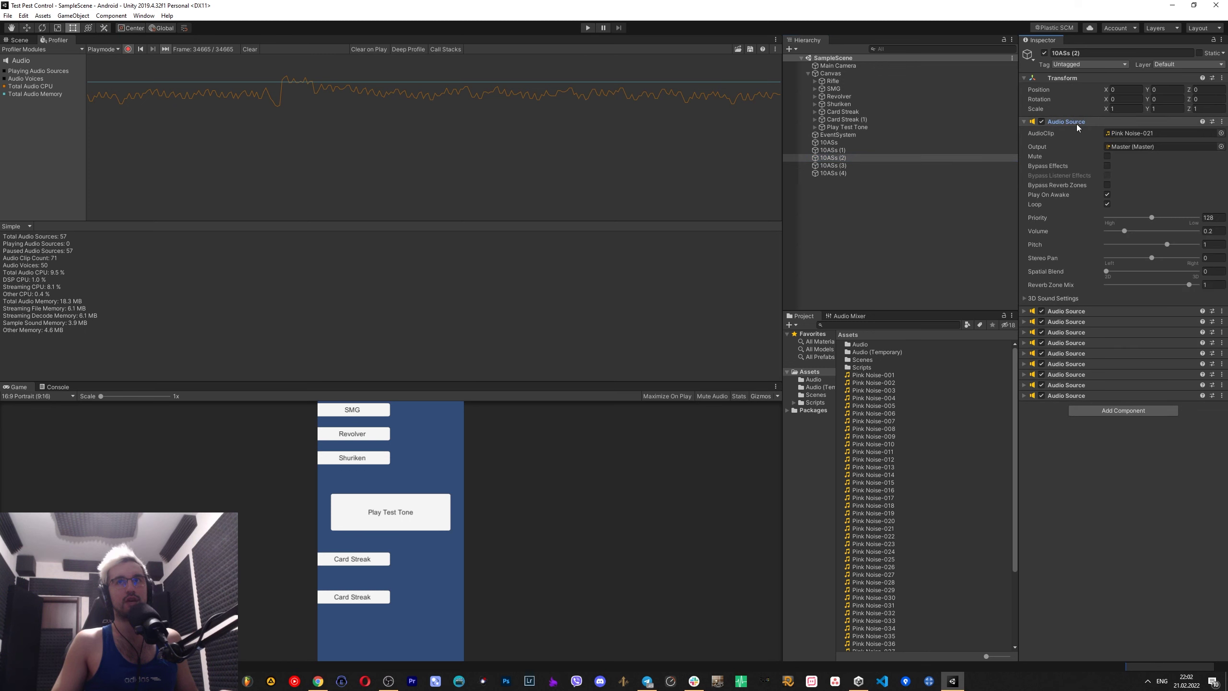
{"action": "left_click", "coordinate": [1077, 124]}
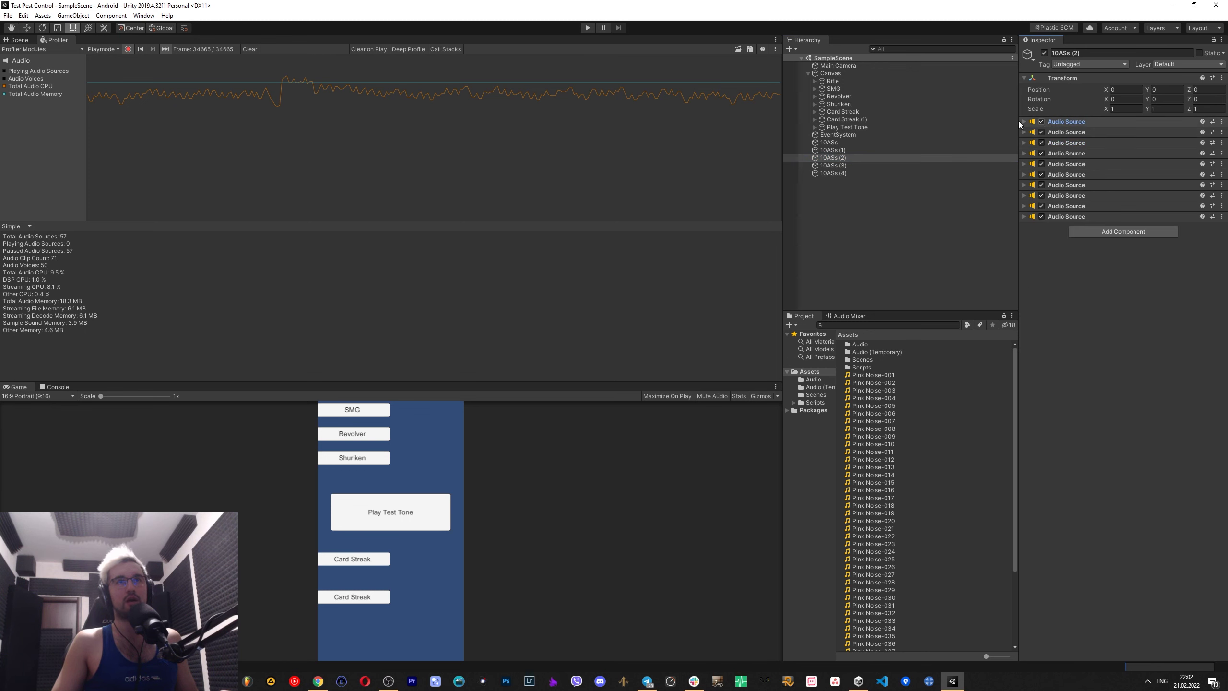
- Run the scene briefly, then show the Master mixer group's effects, including Lowpass at 1000 Hz
{"action": "left_click", "coordinate": [588, 29]}
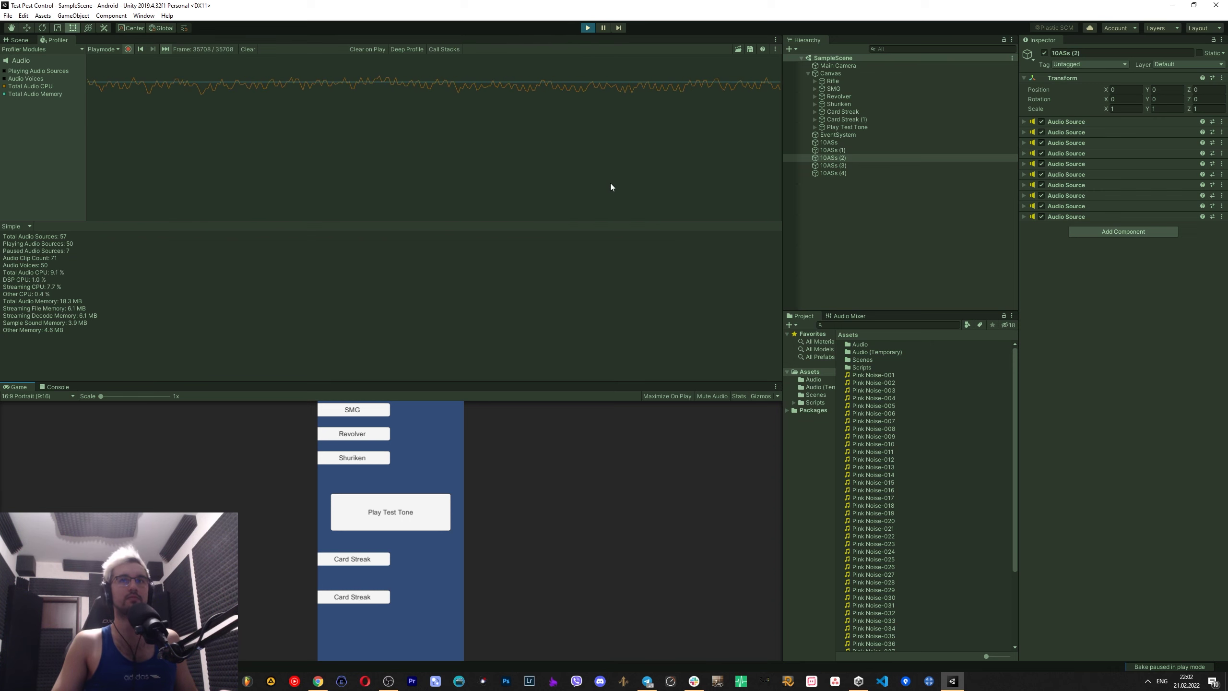
{"action": "left_click", "coordinate": [588, 27]}
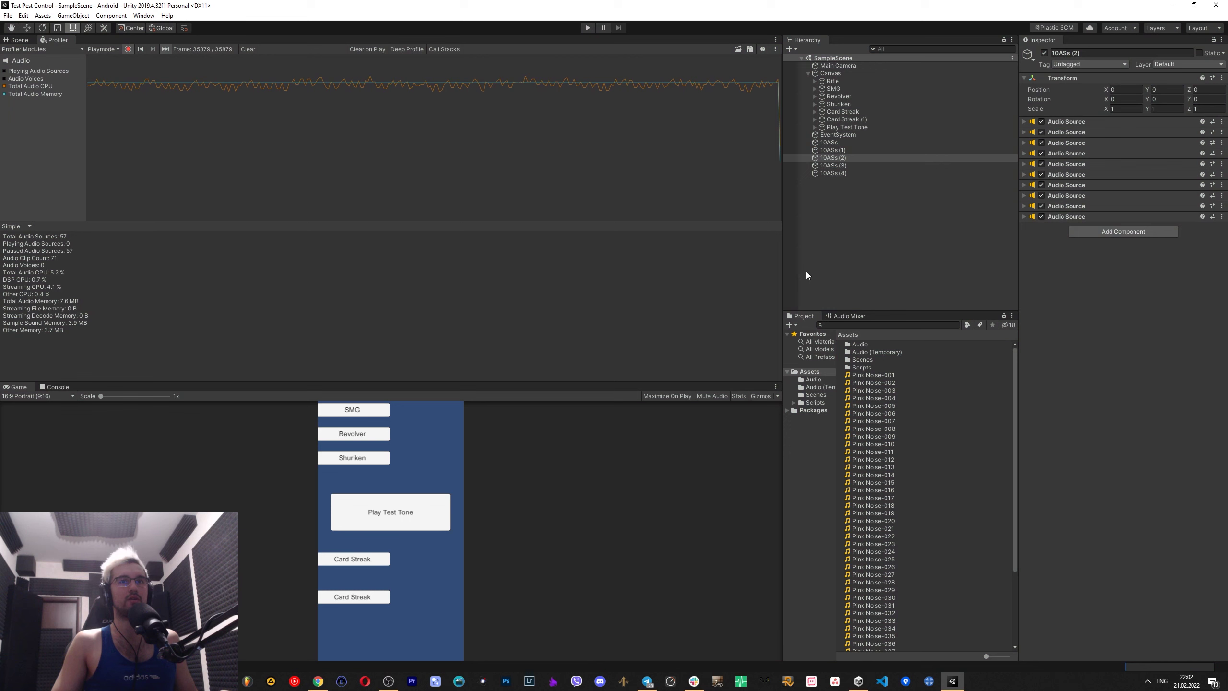
{"action": "left_click", "coordinate": [849, 315]}
{"action": "left_click", "coordinate": [891, 477]}
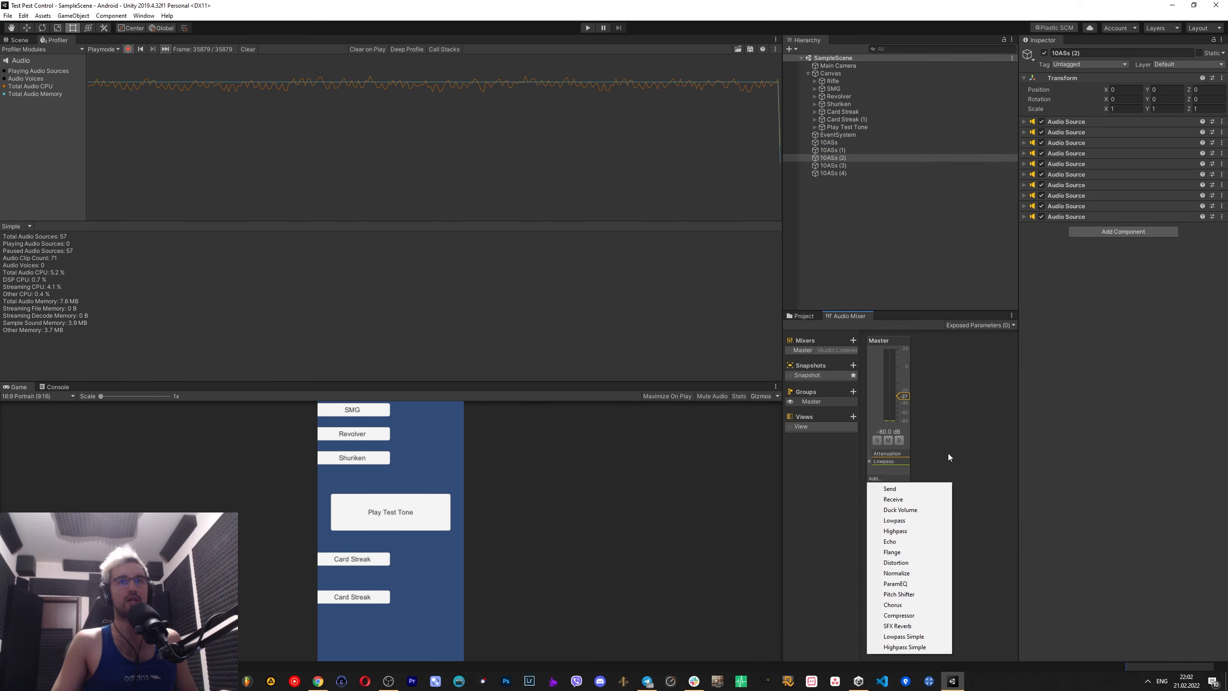
{"action": "left_click", "coordinate": [908, 358]}
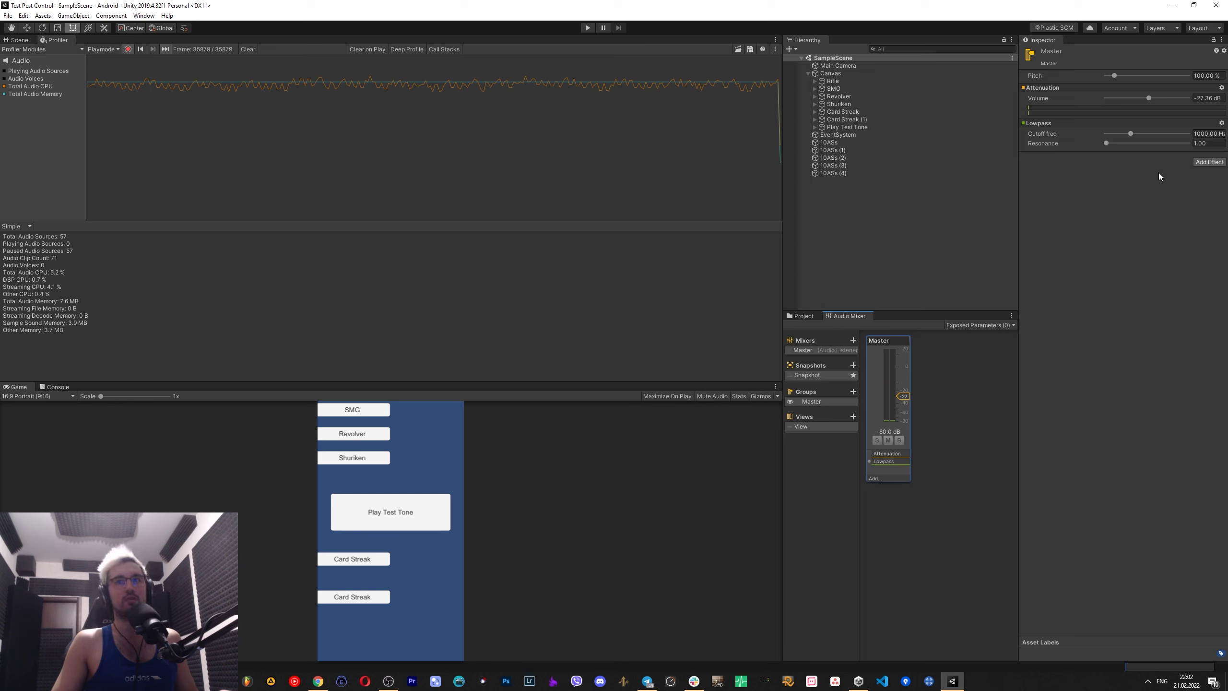
{"action": "left_click", "coordinate": [1208, 134]}
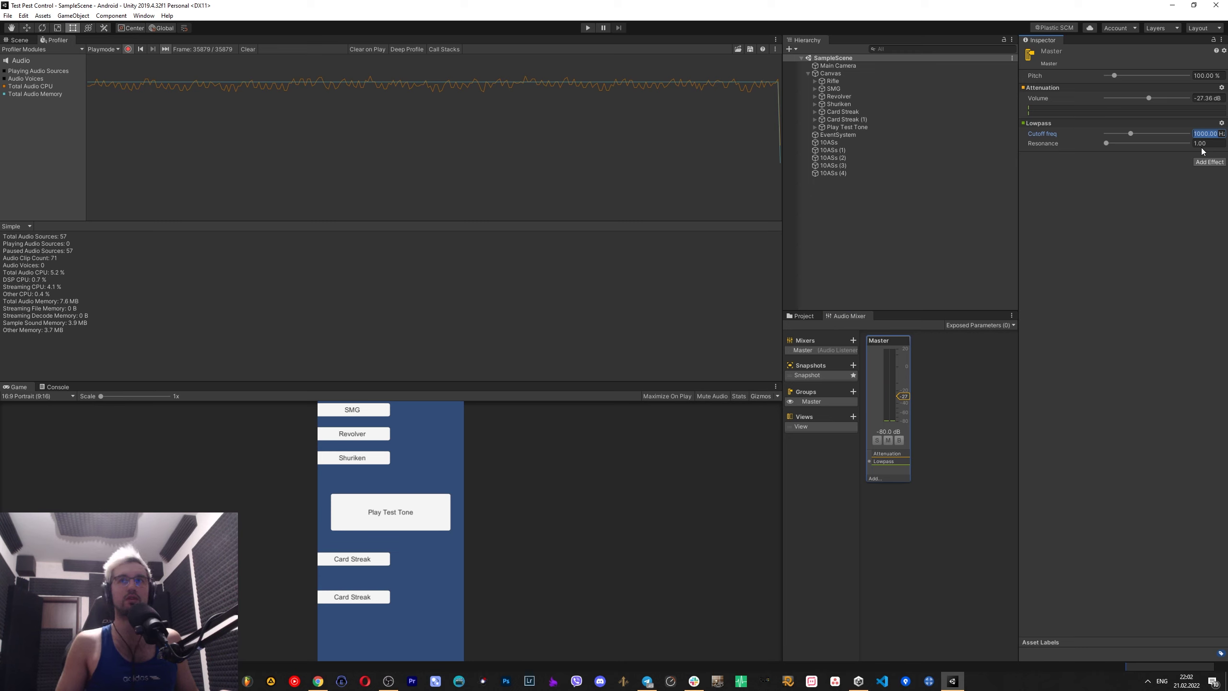
{"action": "type", "text": "500"}
{"action": "key", "text": "Return"}
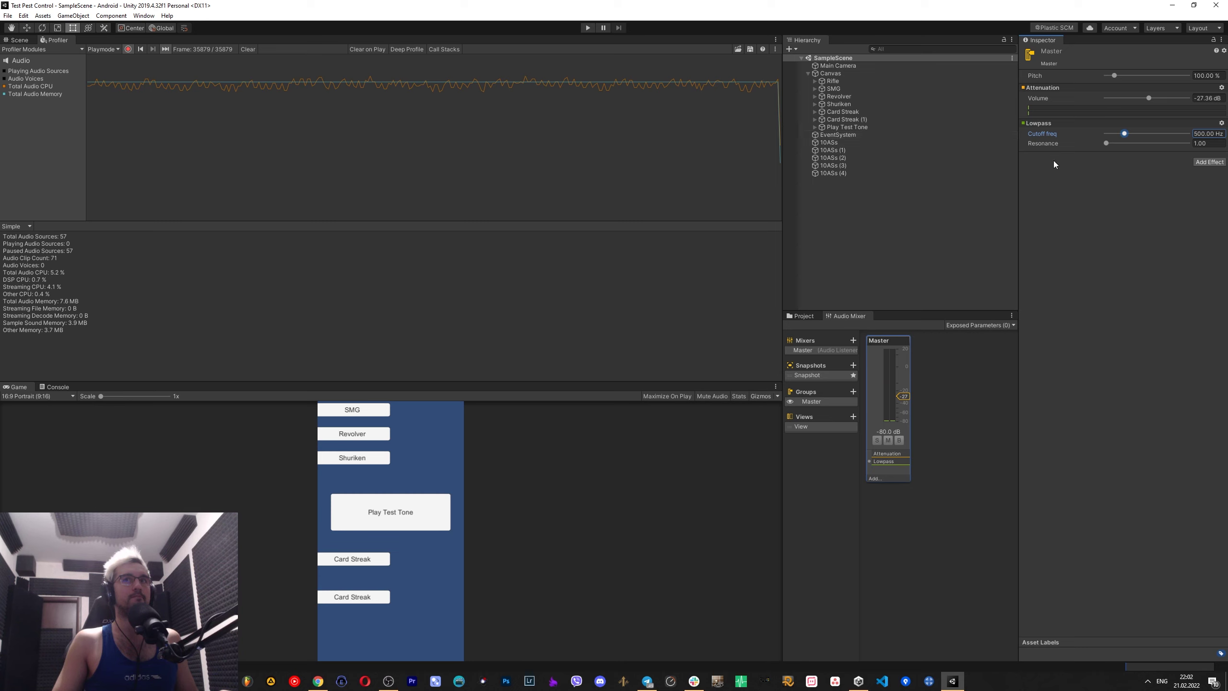
{"action": "double_click", "coordinate": [1206, 135]}
{"action": "type", "text": "100"}
{"action": "key", "text": "Return"}
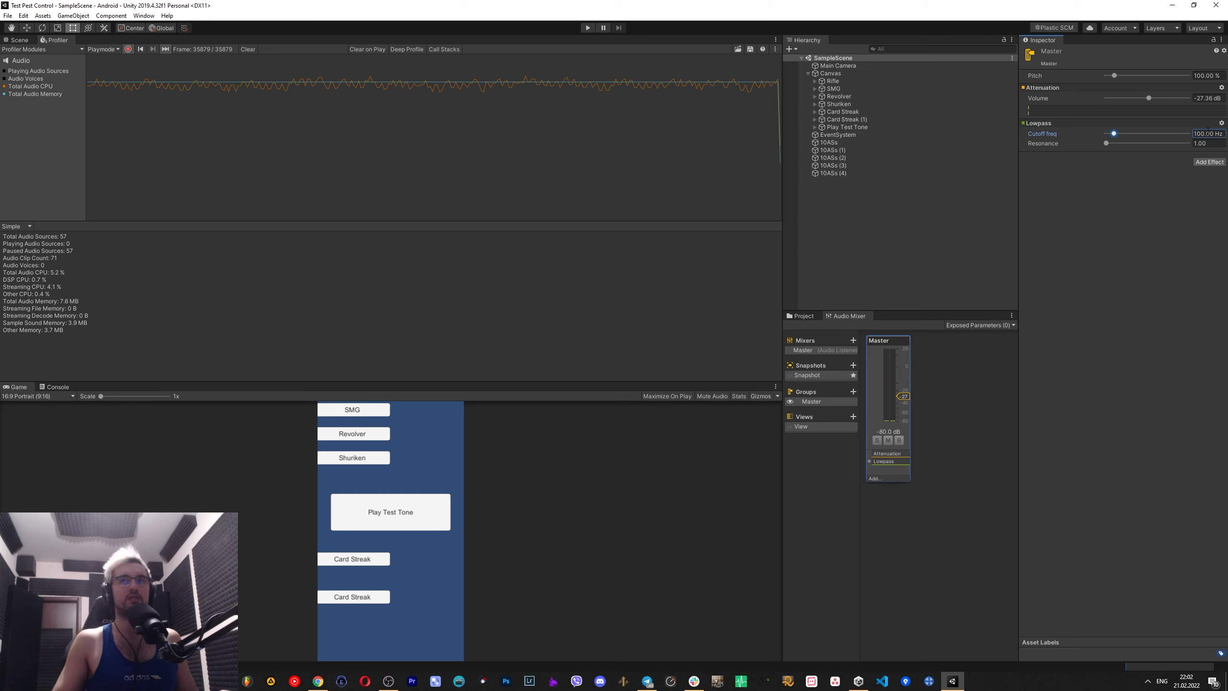
{"action": "double_click", "coordinate": [1206, 134]}
{"action": "type", "text": "1000"}
{"action": "key", "text": "Return"}
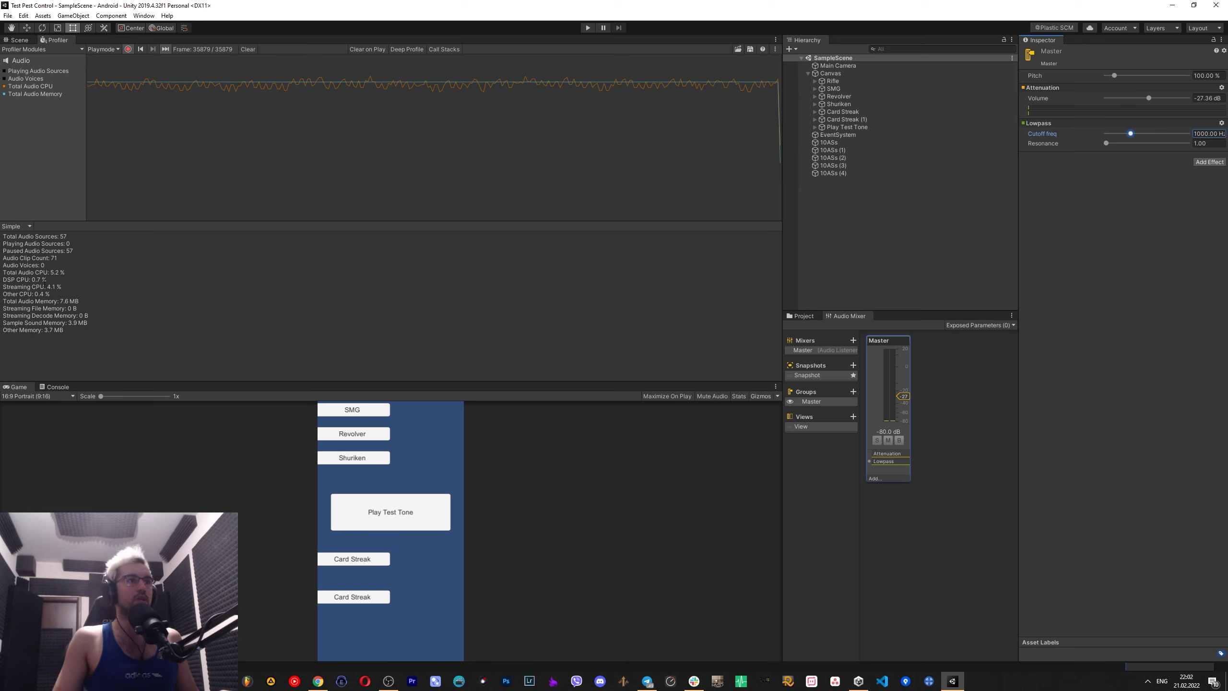
{"action": "left_click_drag", "start_coordinate": [32, 280], "coordinate": [41, 280]}
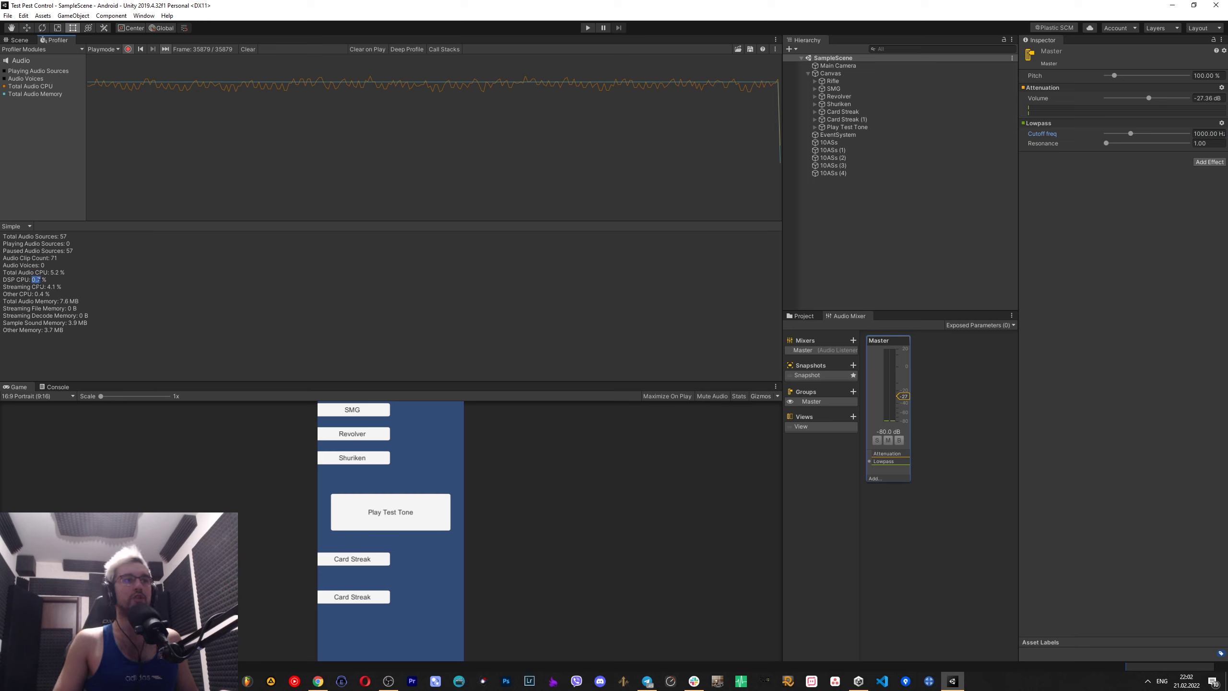
{"action": "left_click", "coordinate": [334, 334]}
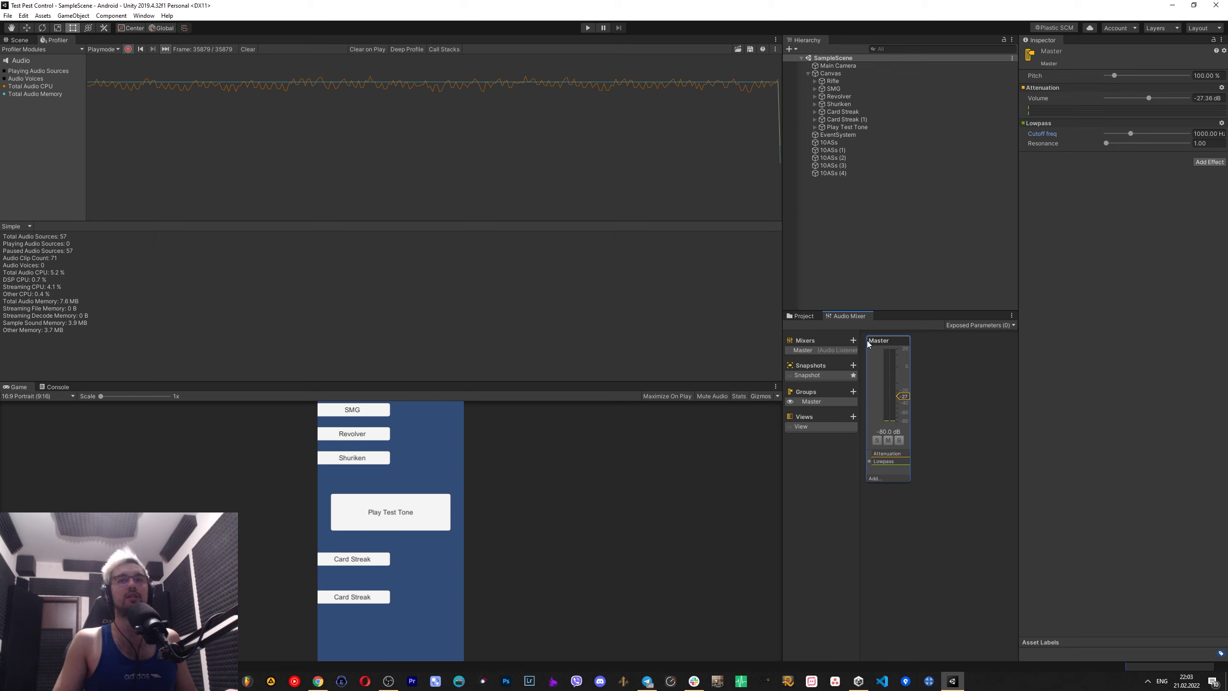
- Select all 50 Pink Noise clips and reimport them with PCM compression for Android
{"action": "left_click", "coordinate": [812, 315]}
{"action": "left_click", "coordinate": [875, 375]}
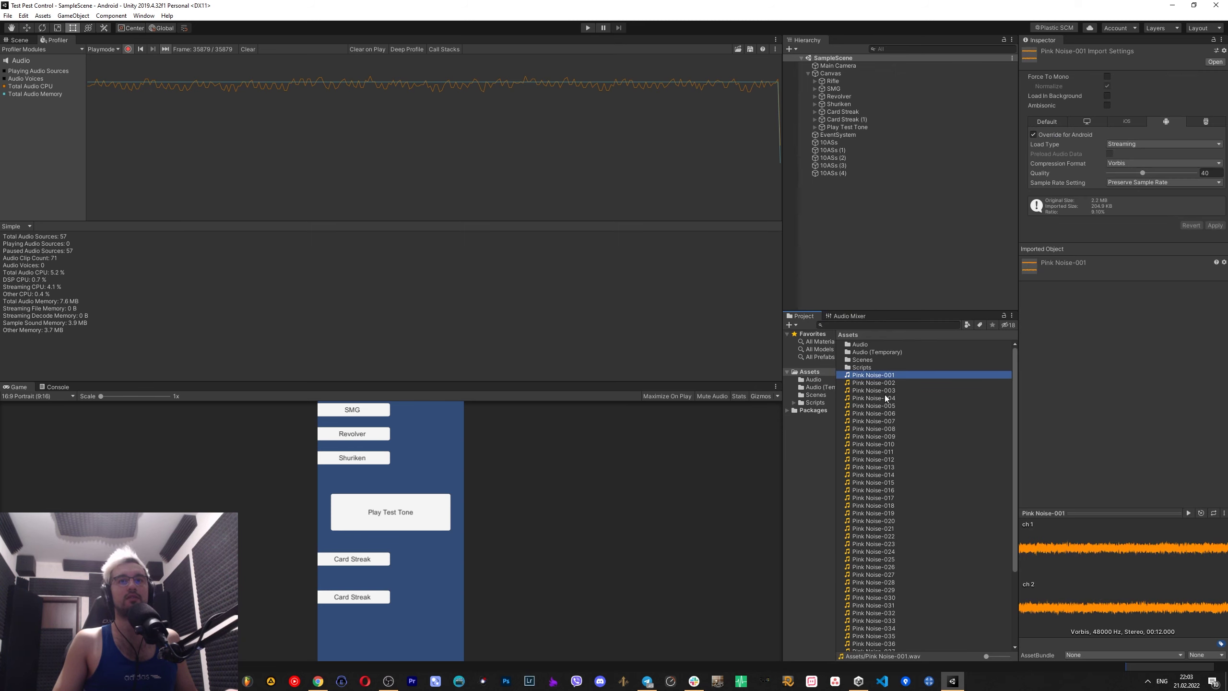
{"action": "scroll", "coordinate": [901, 487], "scroll_direction": "down", "scroll_amount": 2}
{"action": "left_click", "coordinate": [882, 645], "text": "shift"}
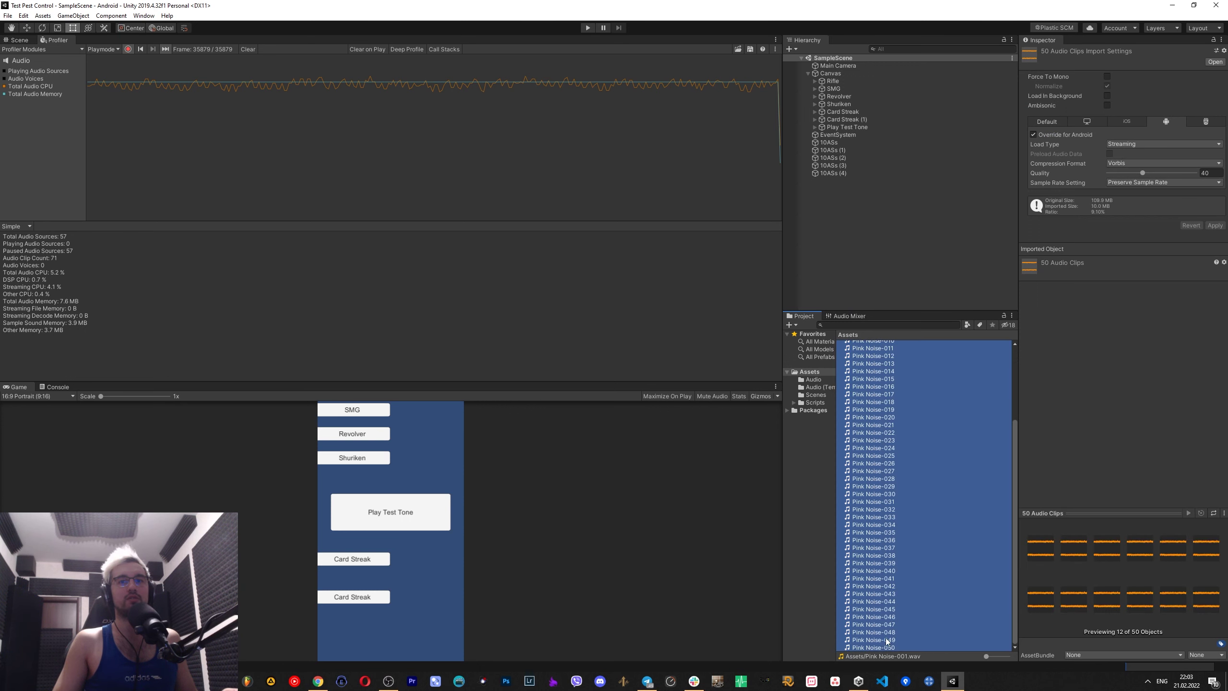
{"action": "scroll", "coordinate": [967, 442], "scroll_direction": "up", "scroll_amount": 4}
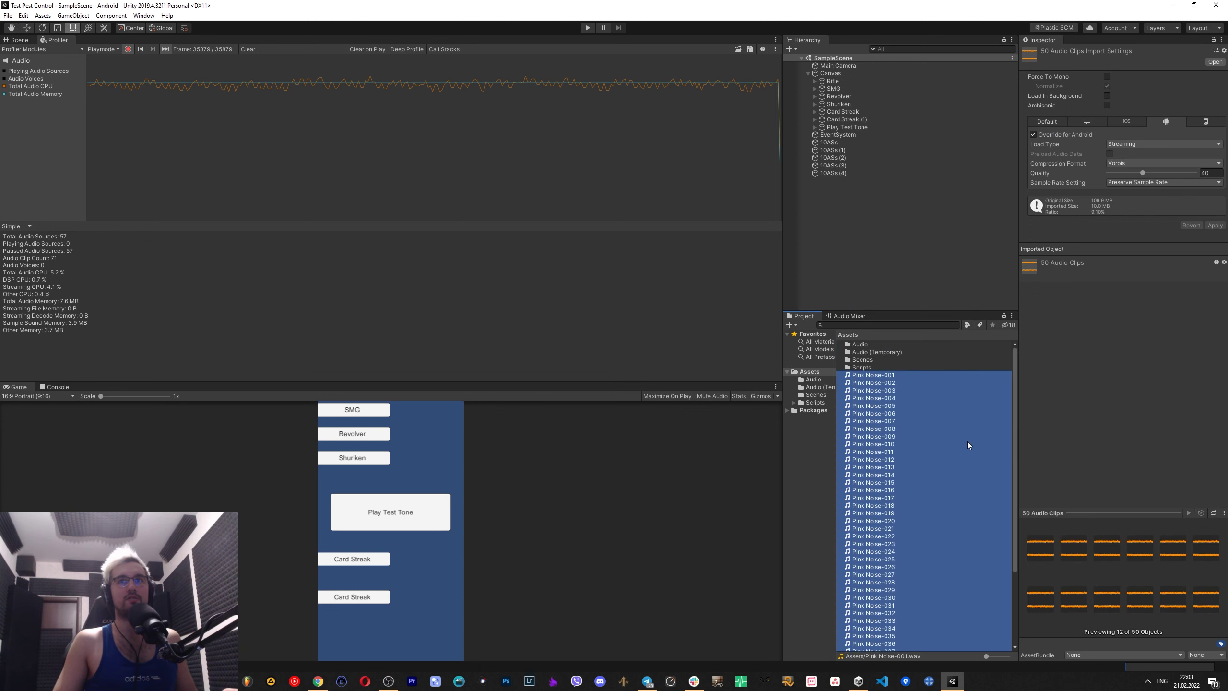
{"action": "left_click", "coordinate": [1113, 163]}
{"action": "left_click", "coordinate": [1126, 170]}
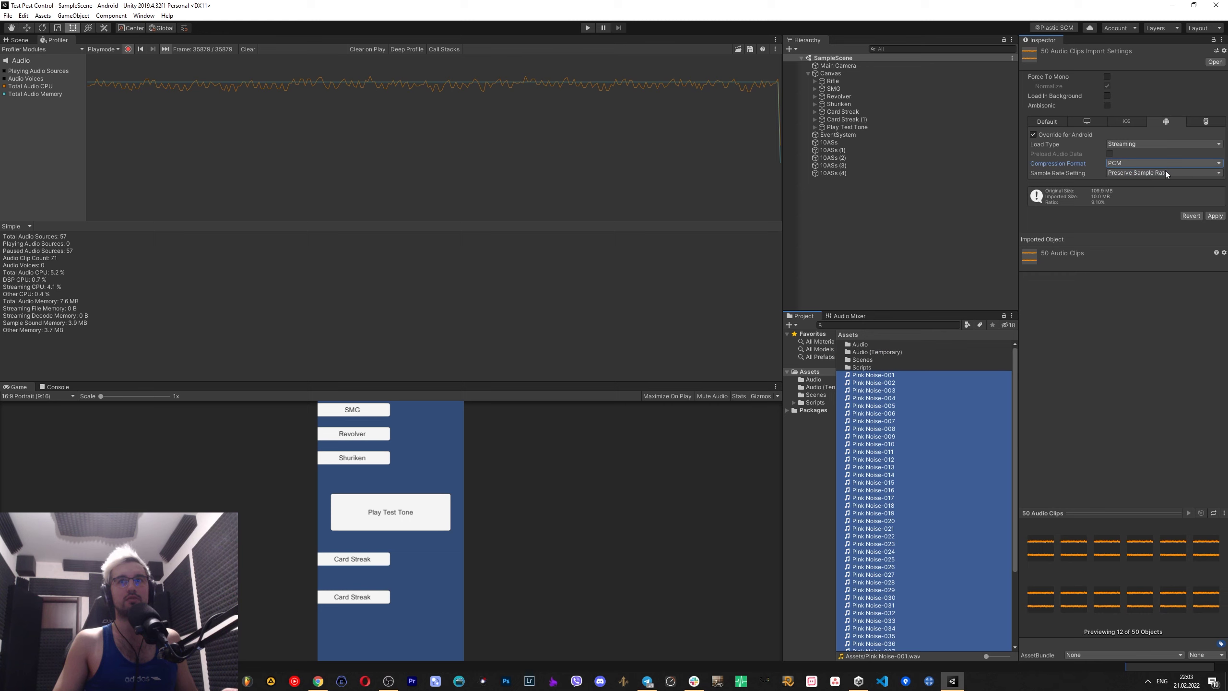
{"action": "left_click", "coordinate": [1216, 215]}
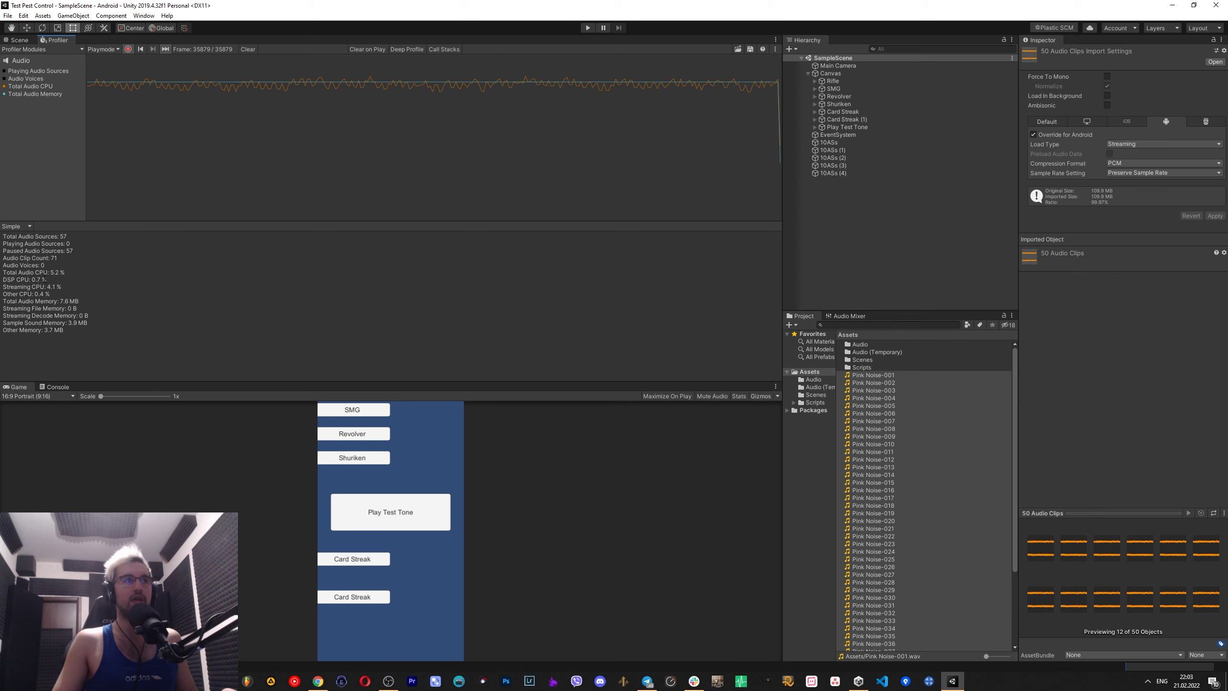
- Highlight the Streaming CPU reading in the Profiler's Audio stats
{"action": "left_click_drag", "start_coordinate": [2, 286], "coordinate": [45, 293]}
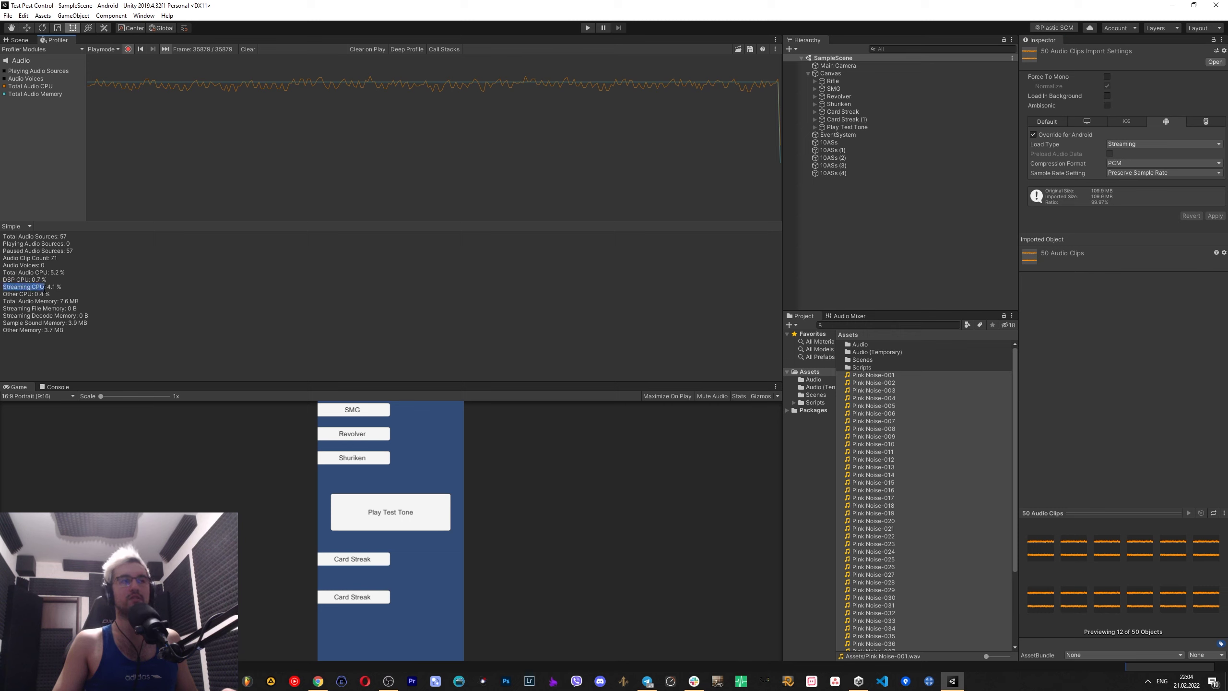
{"action": "left_click", "coordinate": [44, 289]}
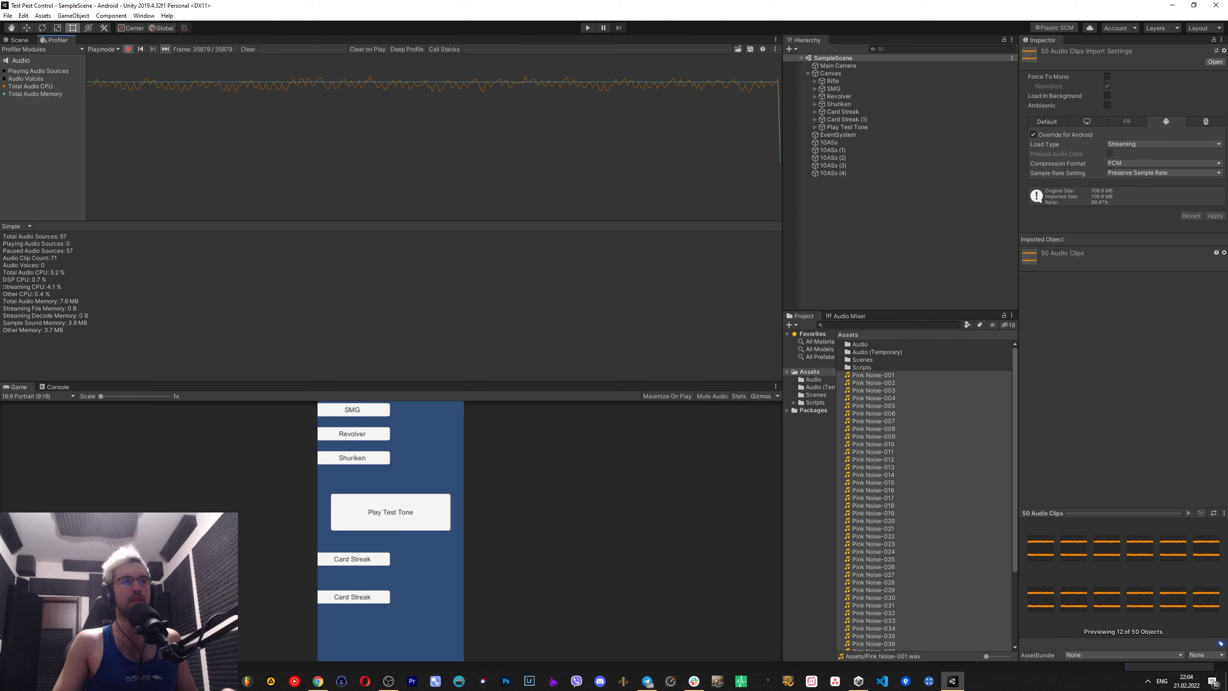
{"action": "left_click_drag", "start_coordinate": [4, 287], "coordinate": [45, 288]}
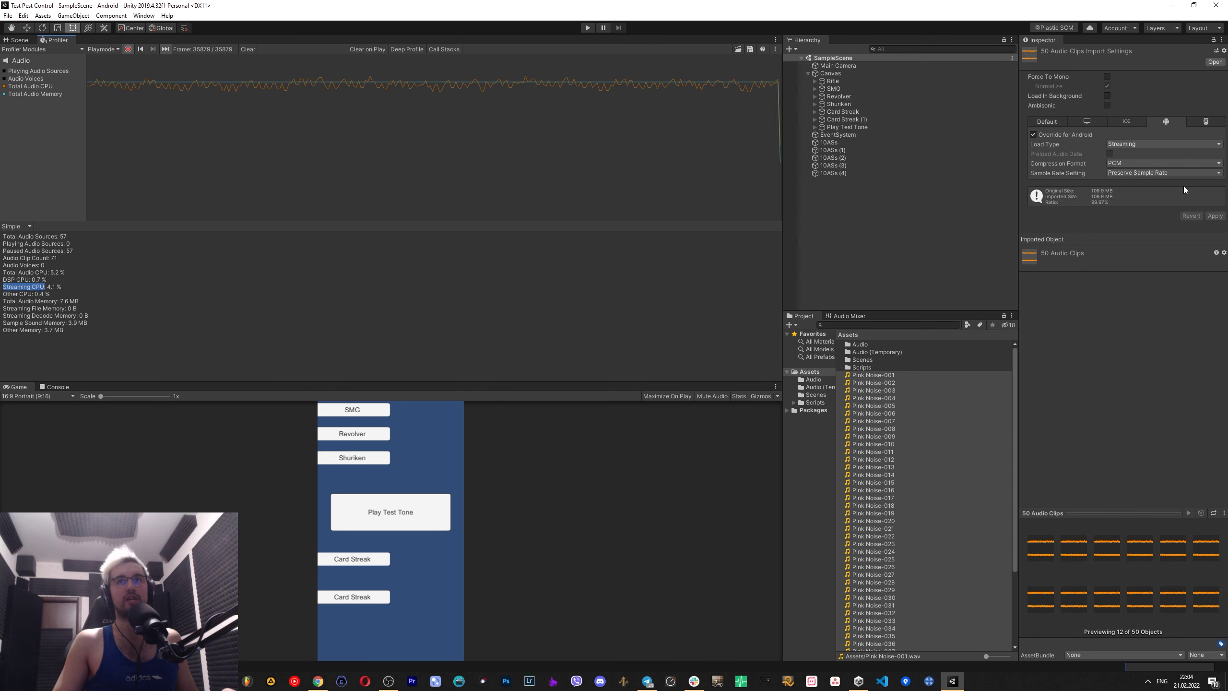
- Play the scene and check 50 playing sources and Total Audio CPU, clearing the Profiler, then stop
{"action": "left_click", "coordinate": [588, 28]}
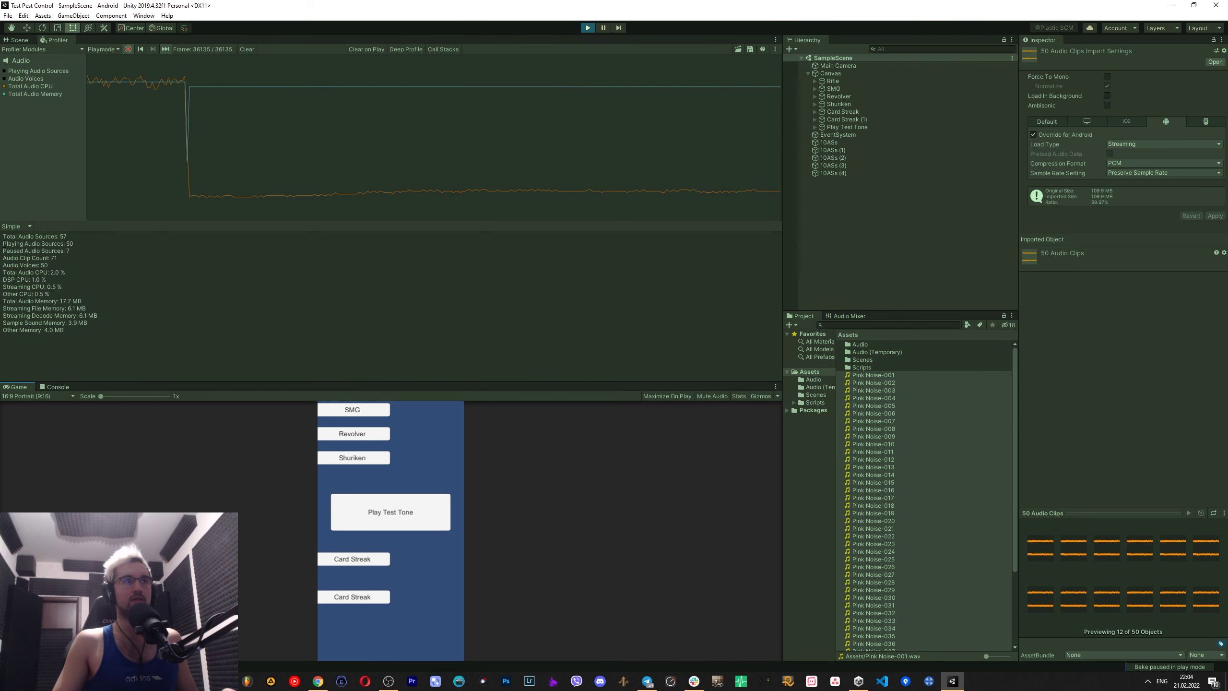
{"action": "left_click_drag", "start_coordinate": [3, 243], "coordinate": [74, 244]}
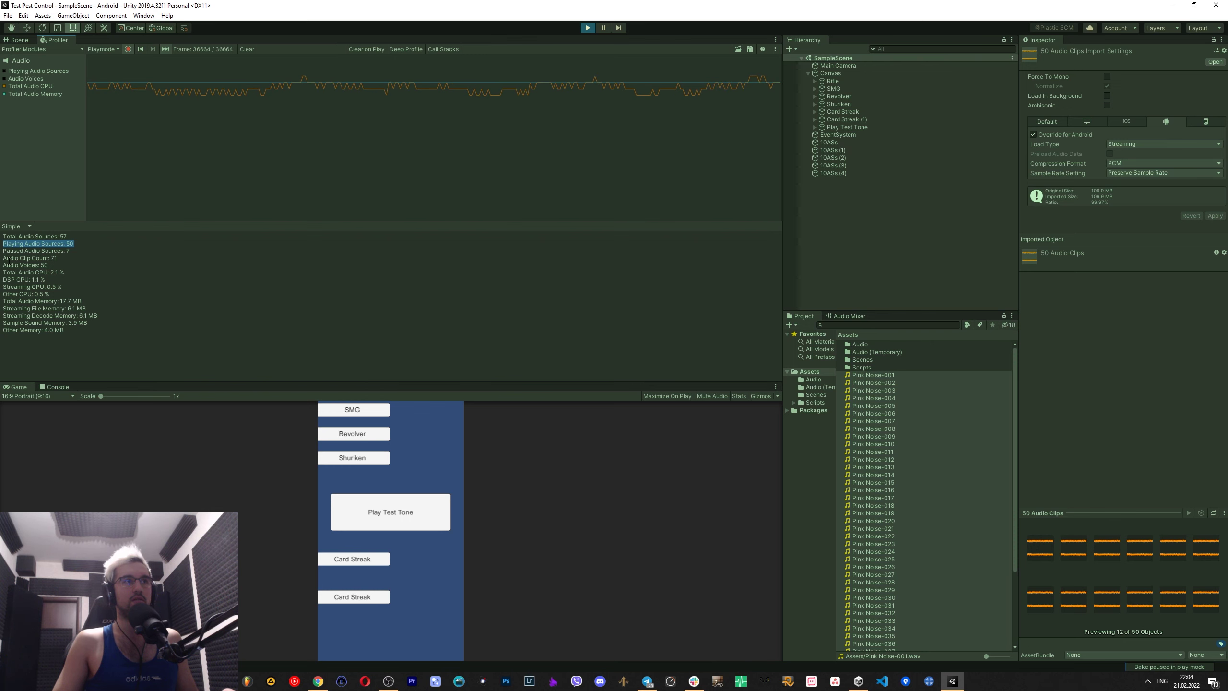
{"action": "left_click_drag", "start_coordinate": [3, 272], "coordinate": [71, 273]}
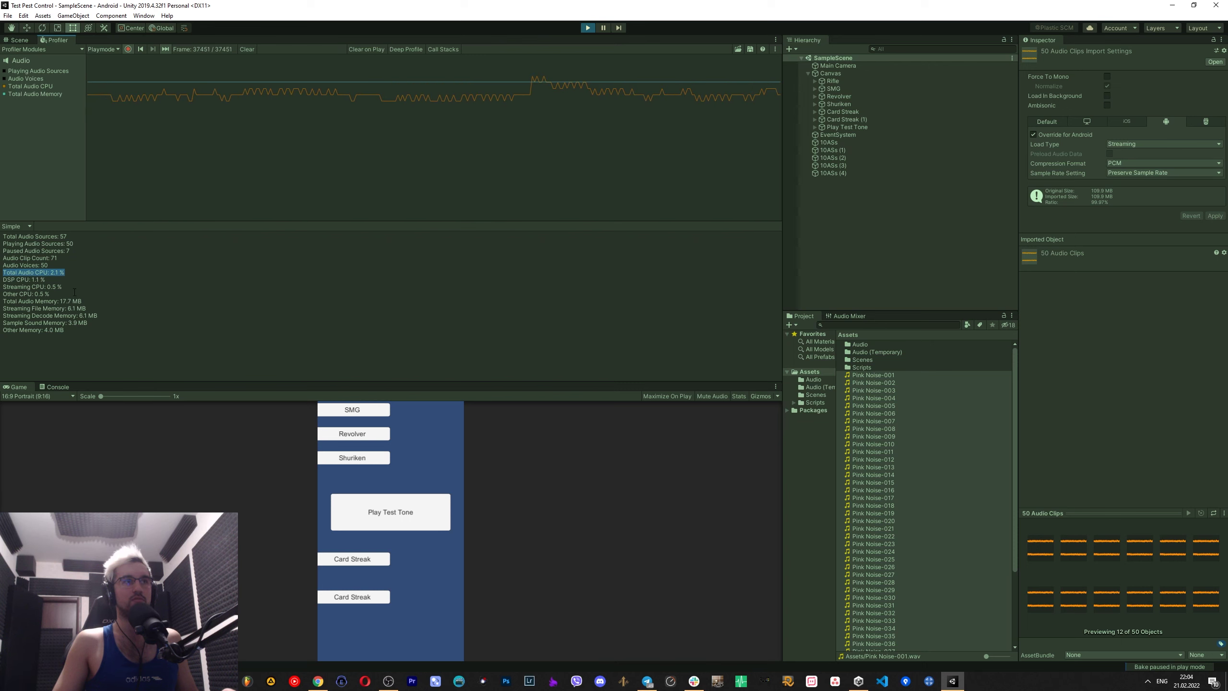
{"action": "left_click", "coordinate": [246, 50]}
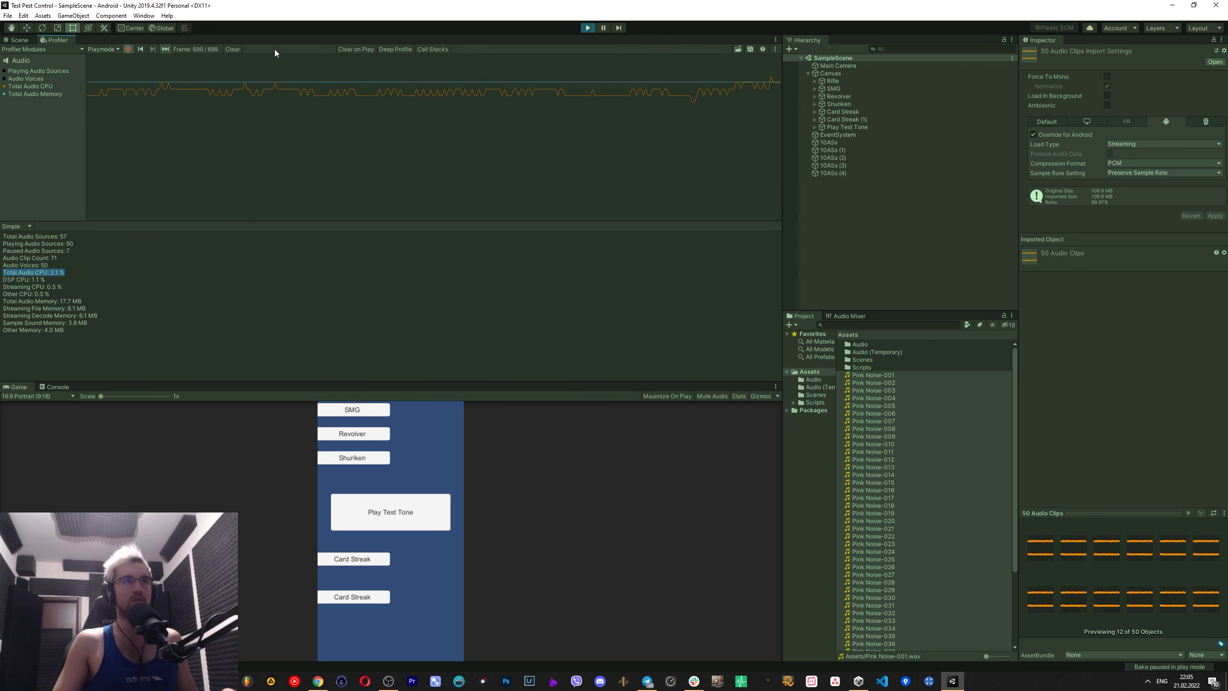
{"action": "left_click", "coordinate": [231, 49]}
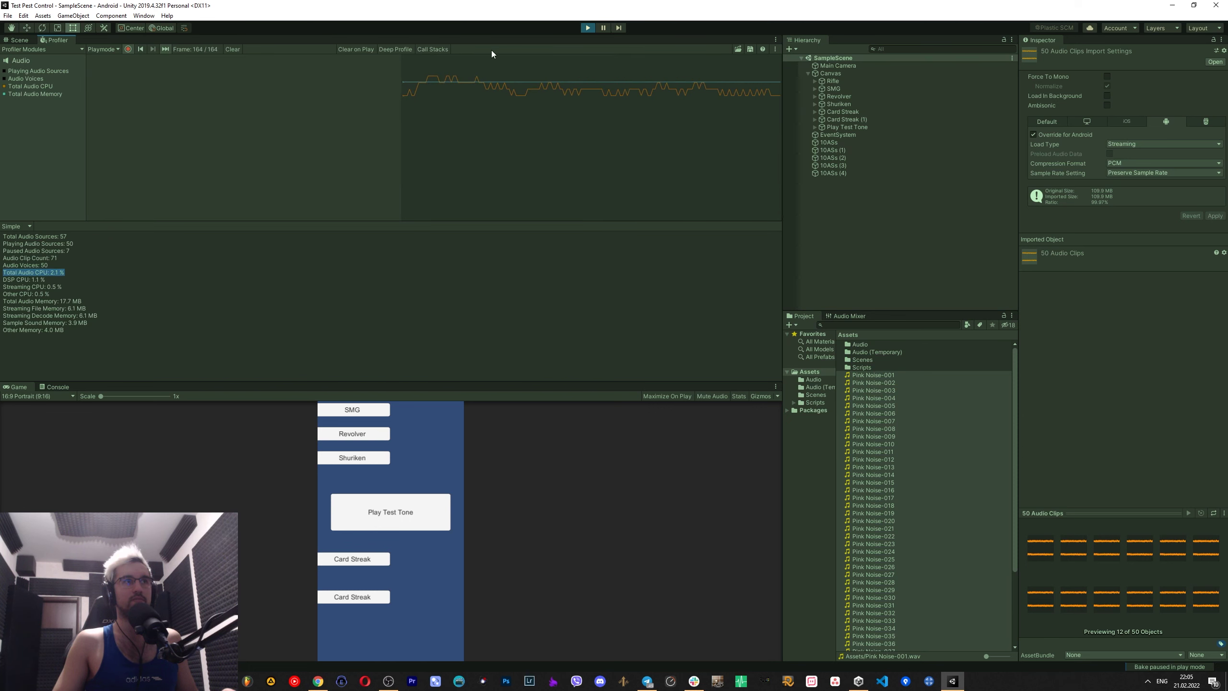
{"action": "left_click", "coordinate": [589, 27]}
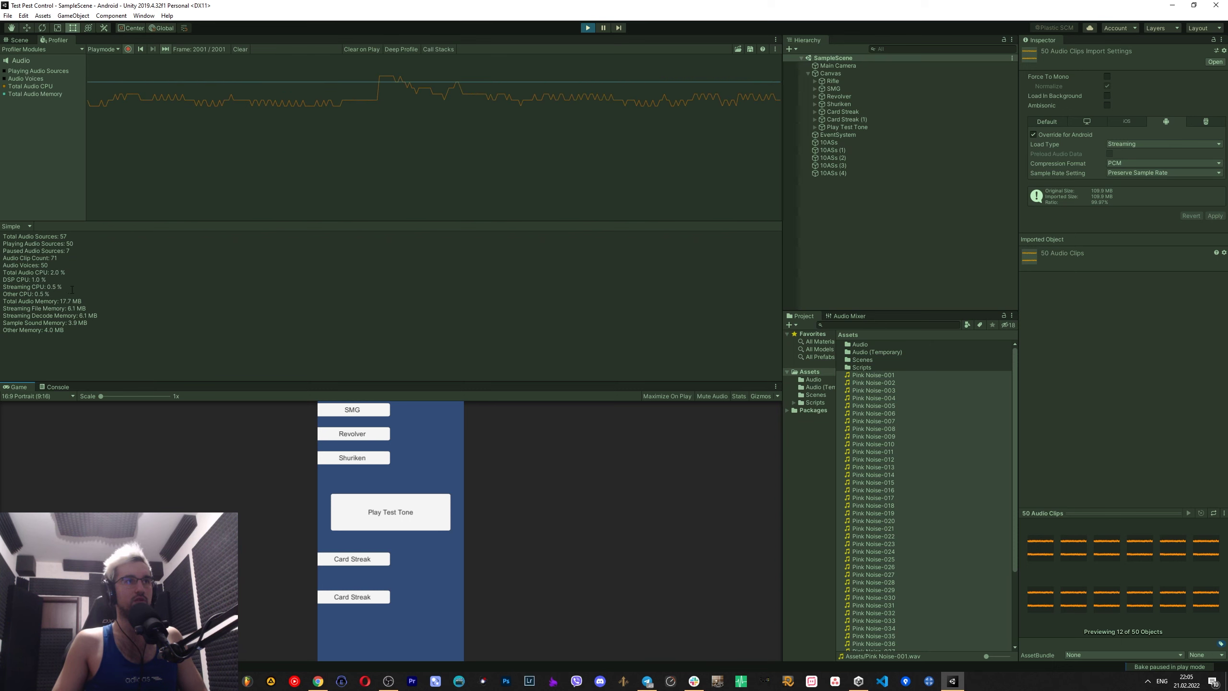
{"action": "left_click", "coordinate": [589, 29]}
- In Excel, review the PCM, Streaming column's sources playing, Total Audio CPU, Streaming CPU and DSP CPU values
{"action": "key", "text": "alt+Tab"}
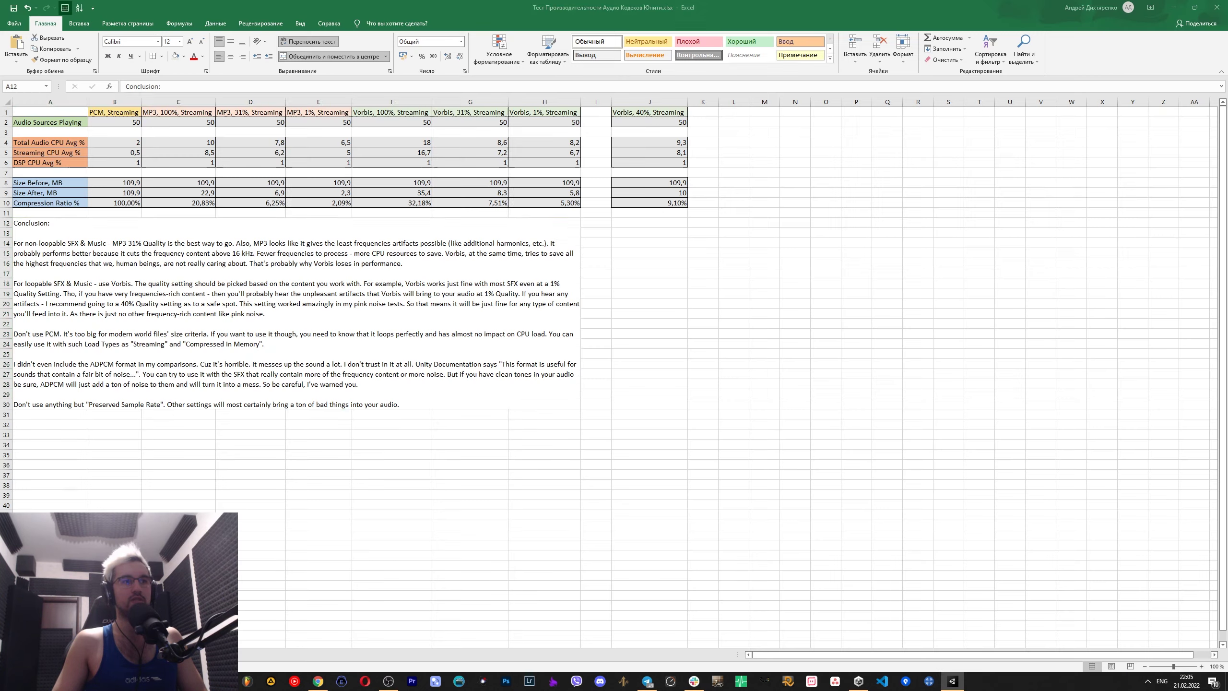
{"action": "left_click", "coordinate": [111, 113]}
{"action": "left_click", "coordinate": [118, 123]}
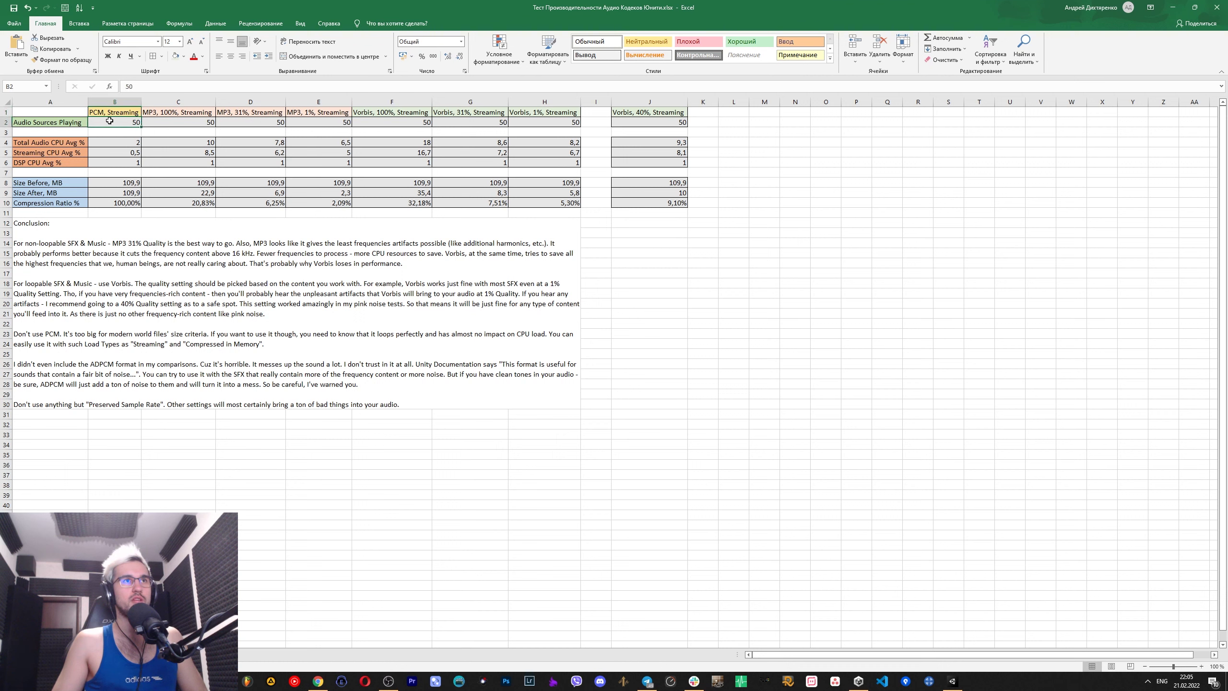
{"action": "left_click_drag", "start_coordinate": [110, 120], "coordinate": [656, 123]}
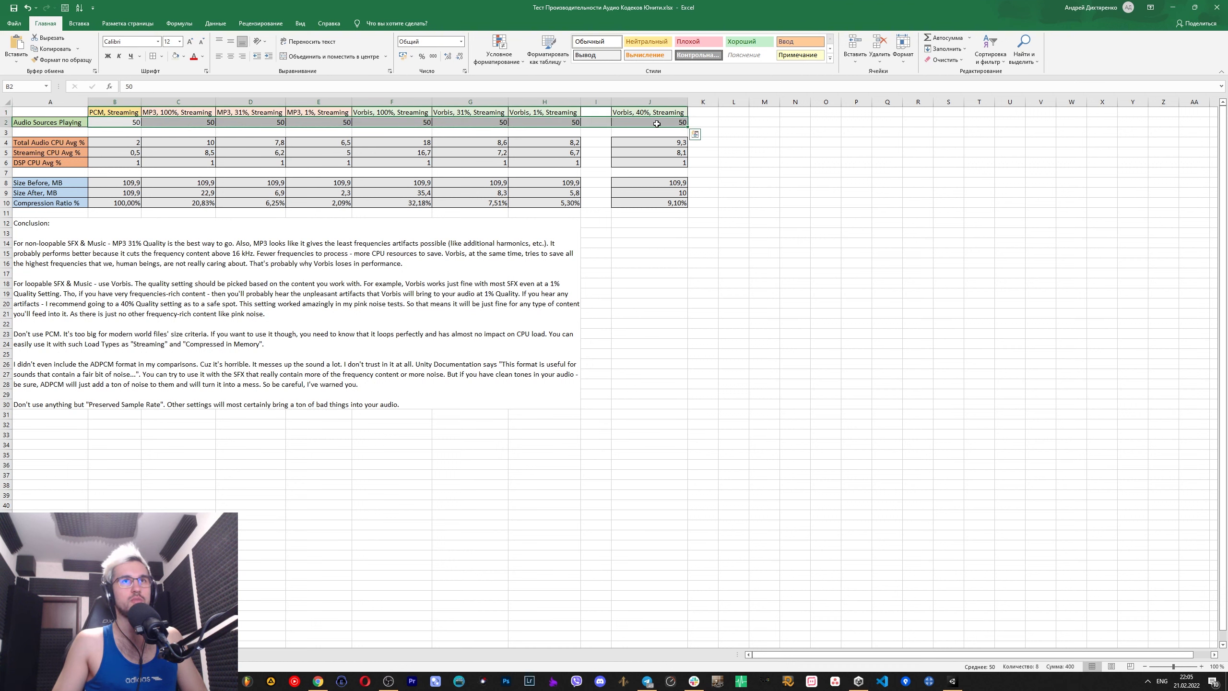
{"action": "left_click", "coordinate": [108, 143]}
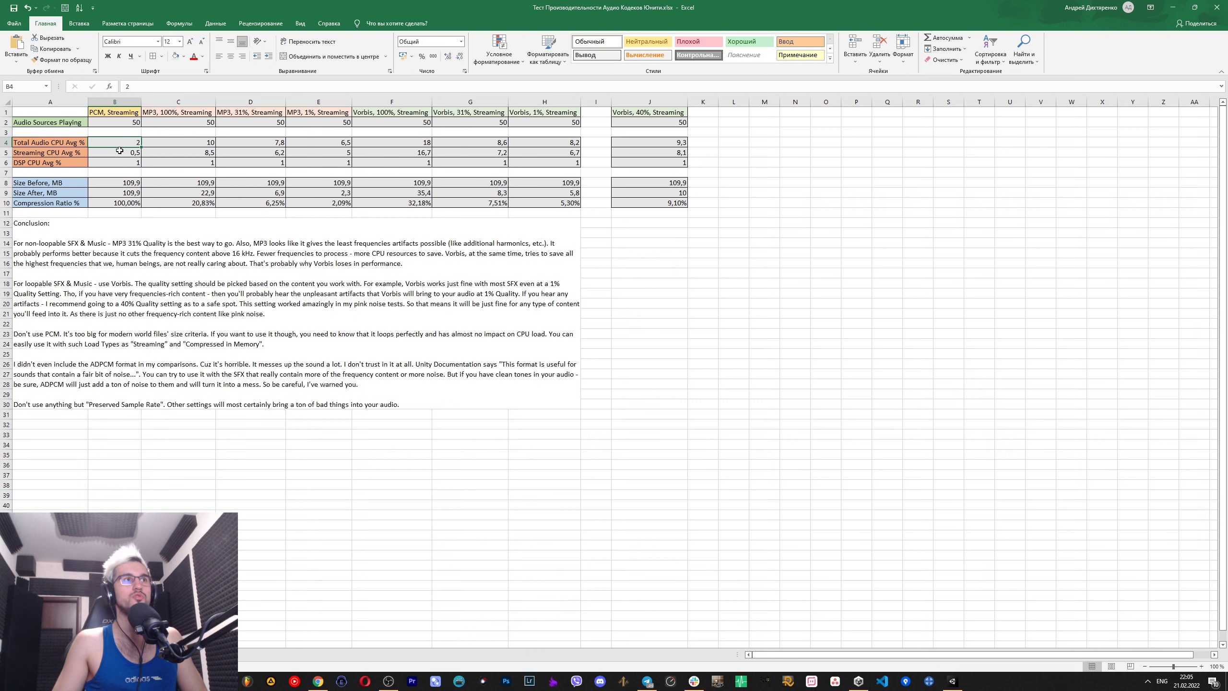
{"action": "left_click", "coordinate": [119, 151]}
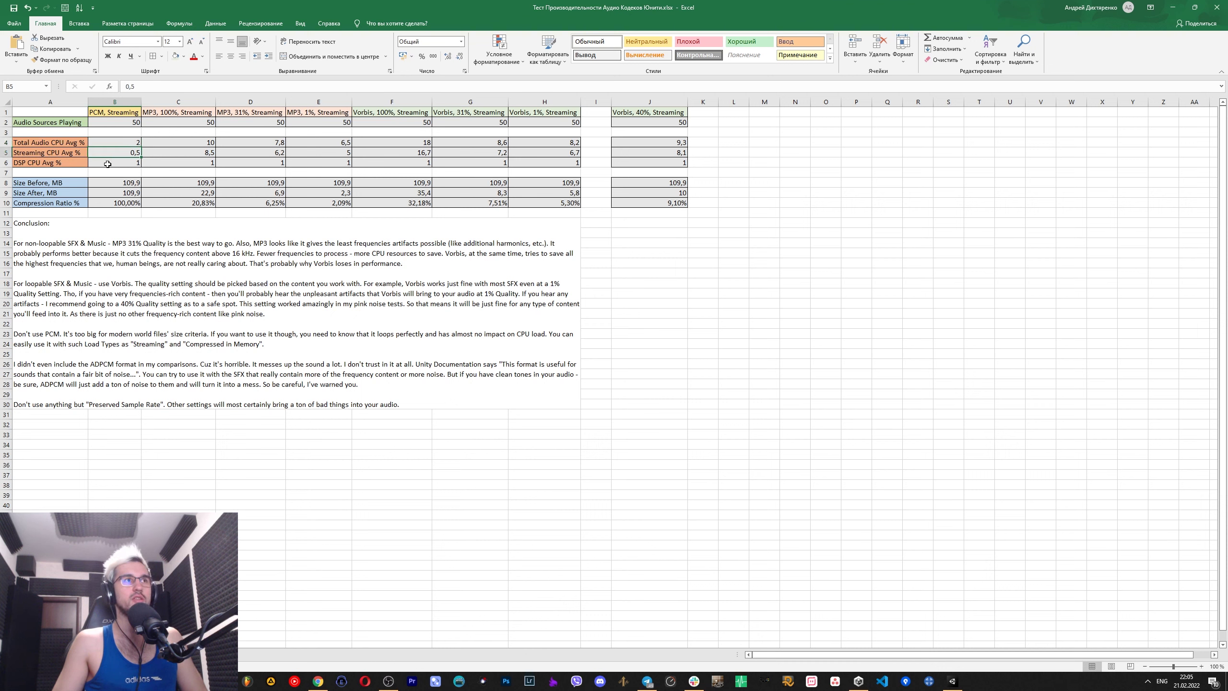
{"action": "left_click", "coordinate": [106, 163]}
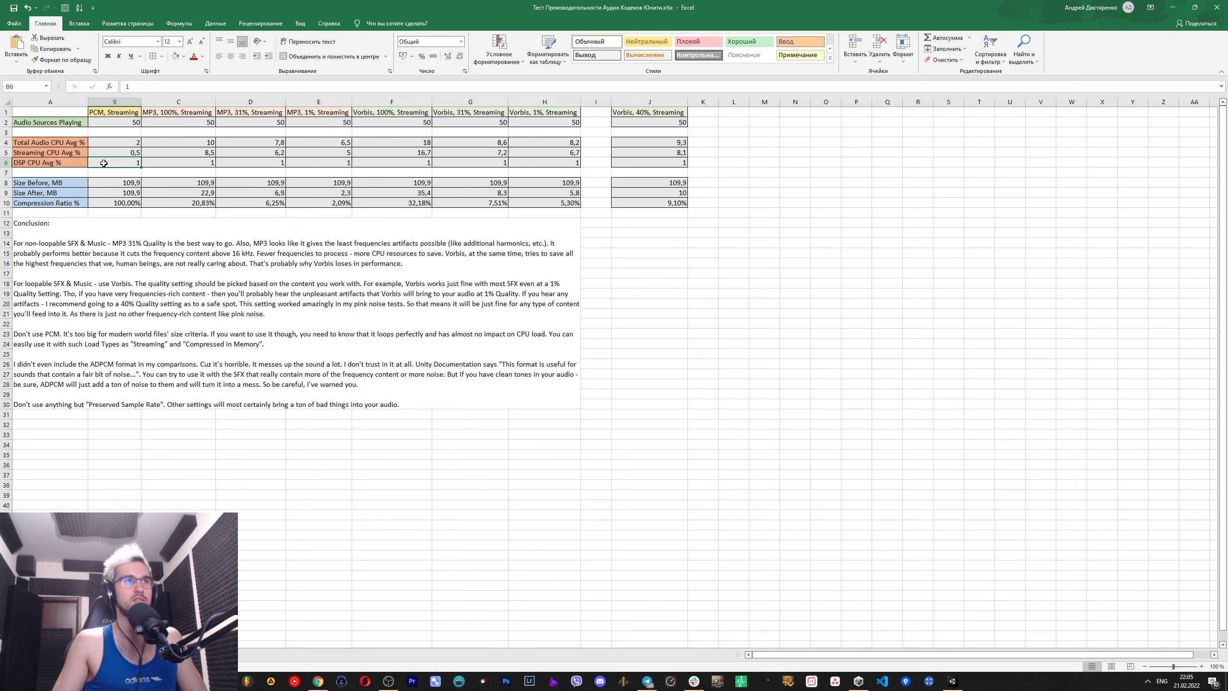
{"action": "mouse_move", "coordinate": [104, 162]}
{"action": "left_mouse_down"}
{"action": "mouse_move", "coordinate": [644, 166]}
{"action": "mouse_move", "coordinate": [84, 163]}
{"action": "mouse_move", "coordinate": [103, 164]}
{"action": "left_mouse_up"}
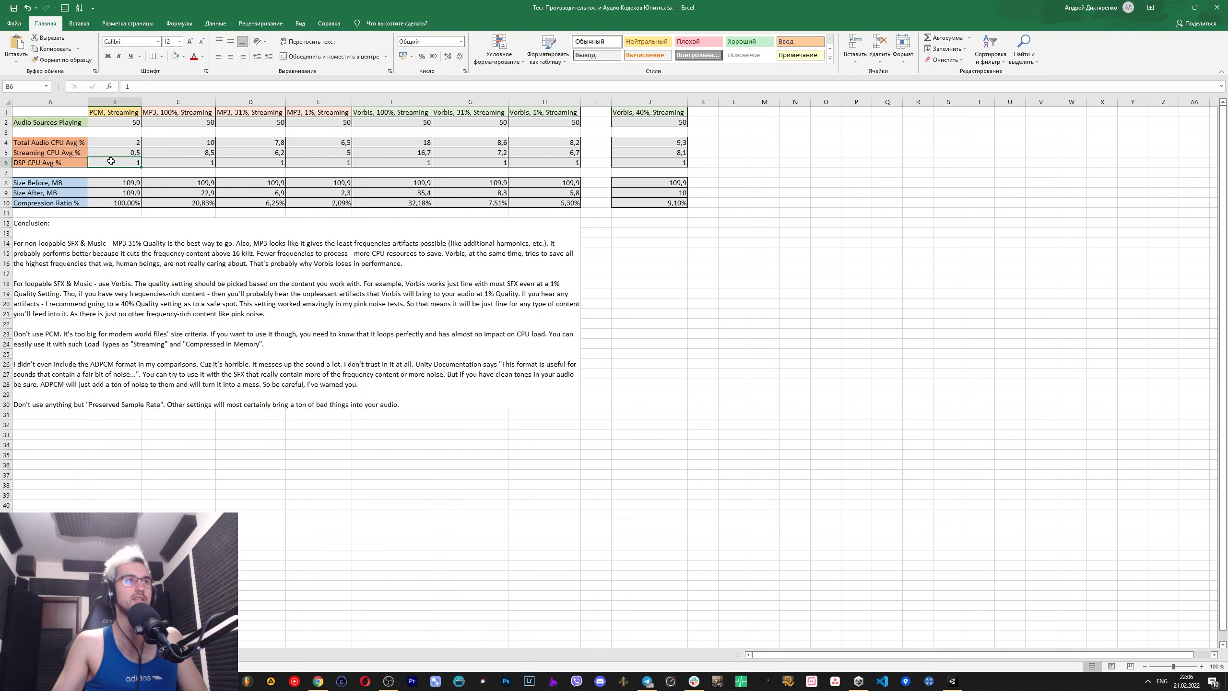
- Inspect the MP3, 100%, Streaming header, Total Audio CPU and Size Before cells, then return to Unity
{"action": "left_click", "coordinate": [178, 114]}
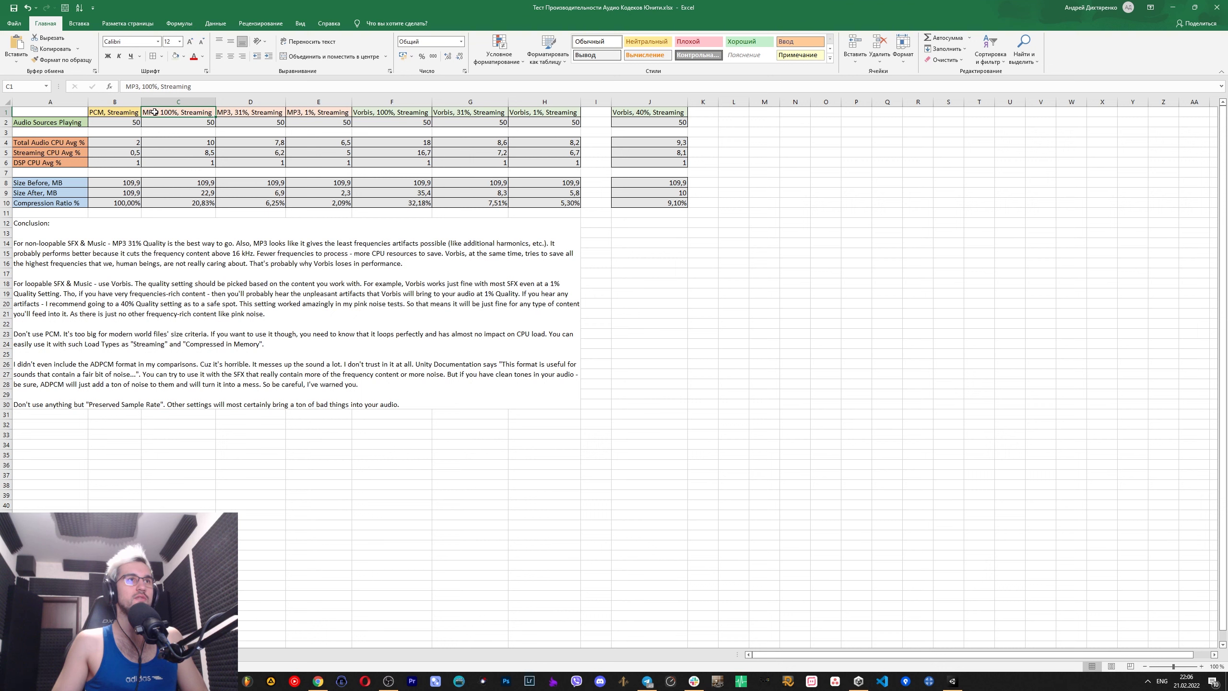
{"action": "double_click", "coordinate": [195, 112]}
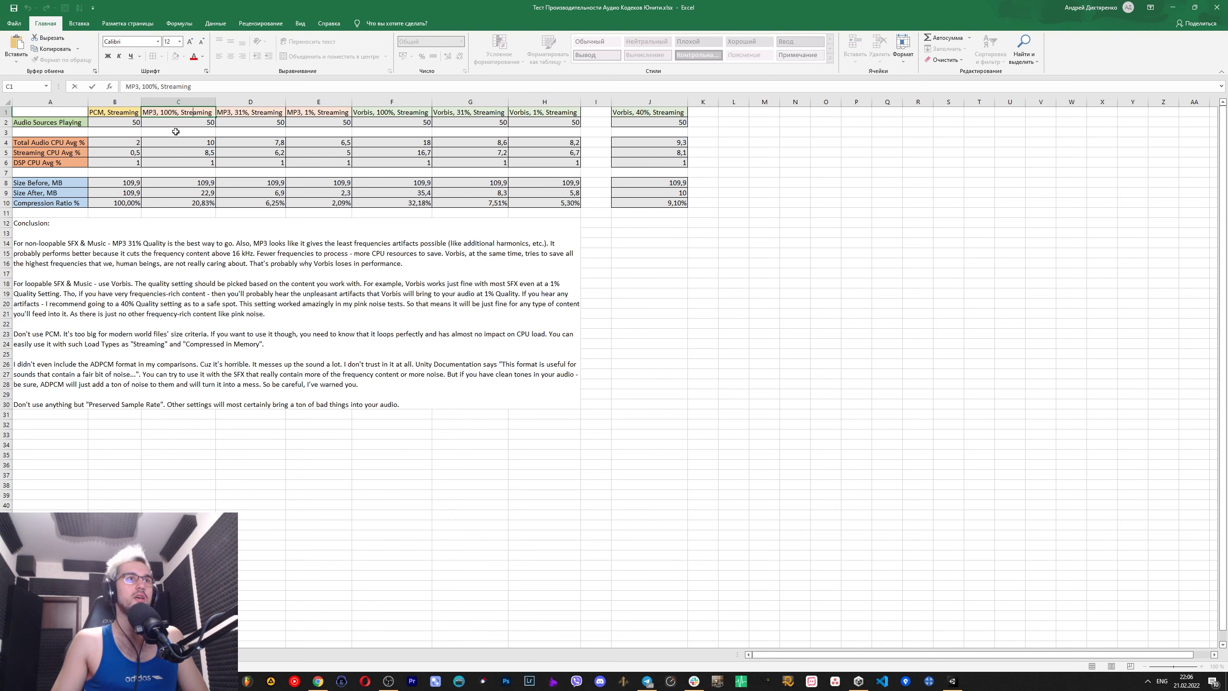
{"action": "left_click", "coordinate": [50, 143]}
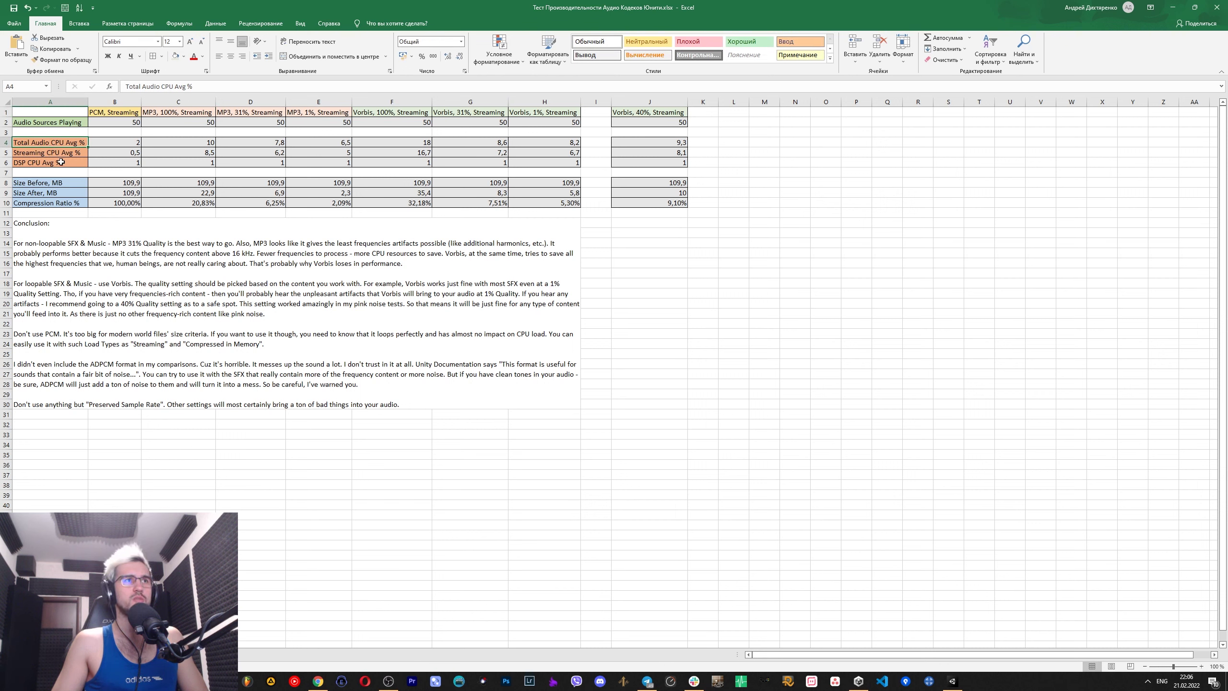
{"action": "left_click", "coordinate": [170, 183]}
{"action": "left_click", "coordinate": [50, 183]}
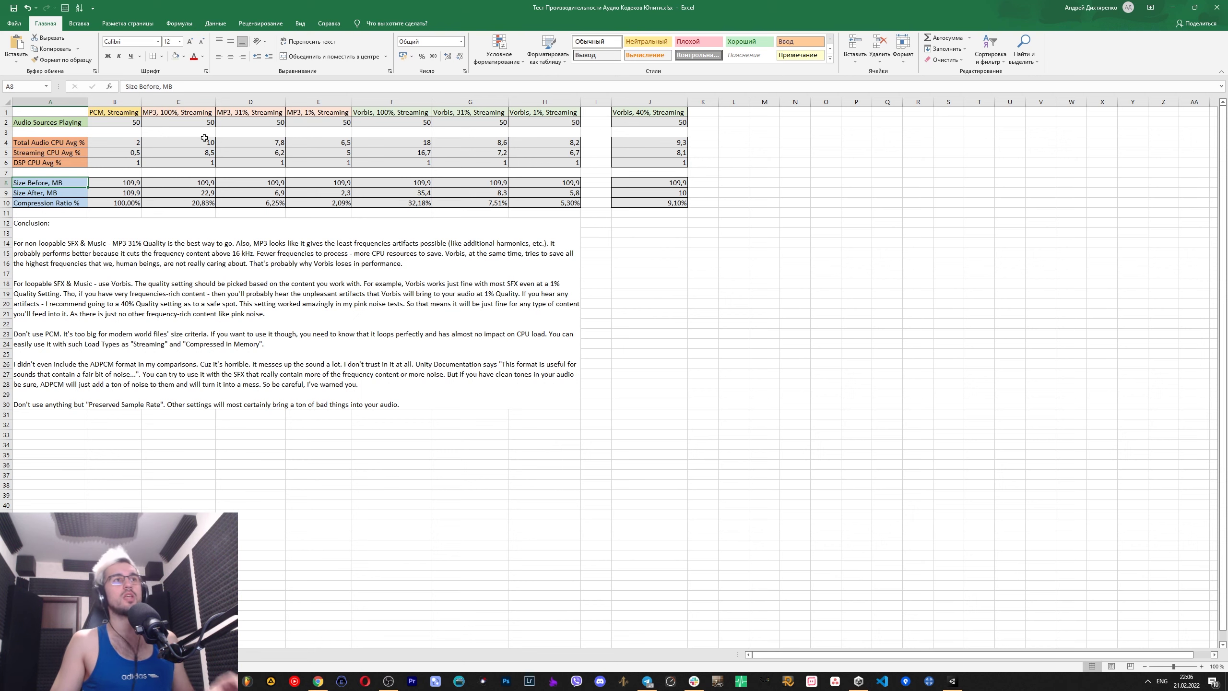
{"action": "key", "text": "alt+Tab"}
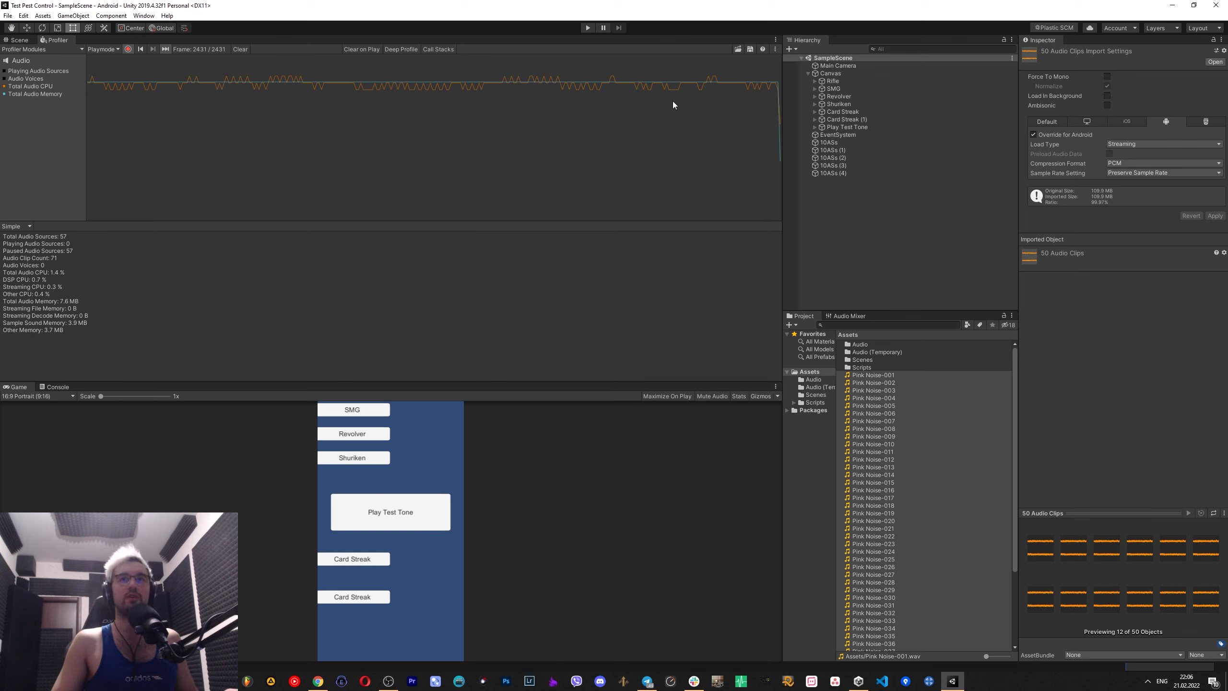
- Reimport the 50 clips with MP3 compression at quality 100
{"action": "left_click", "coordinate": [1132, 165]}
{"action": "left_click", "coordinate": [1131, 205]}
{"action": "key", "text": "alt+Tab"}
{"action": "key", "text": "alt+Tab"}
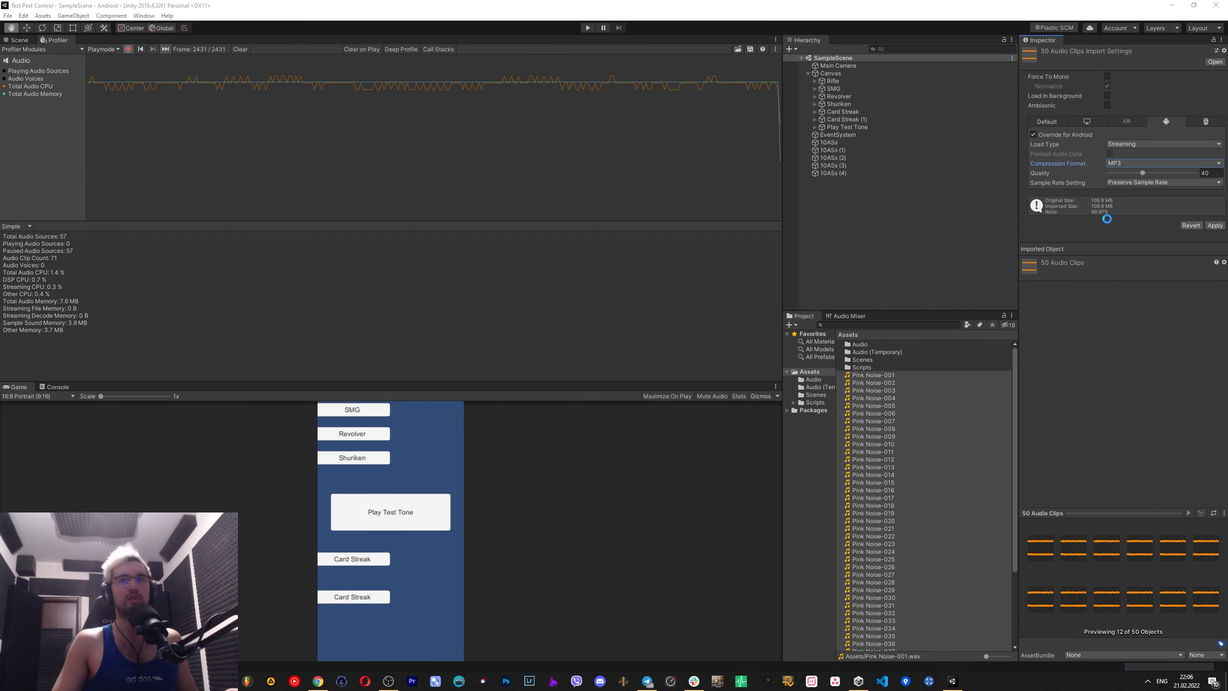
{"action": "left_click_drag", "start_coordinate": [1159, 169], "coordinate": [1202, 172]}
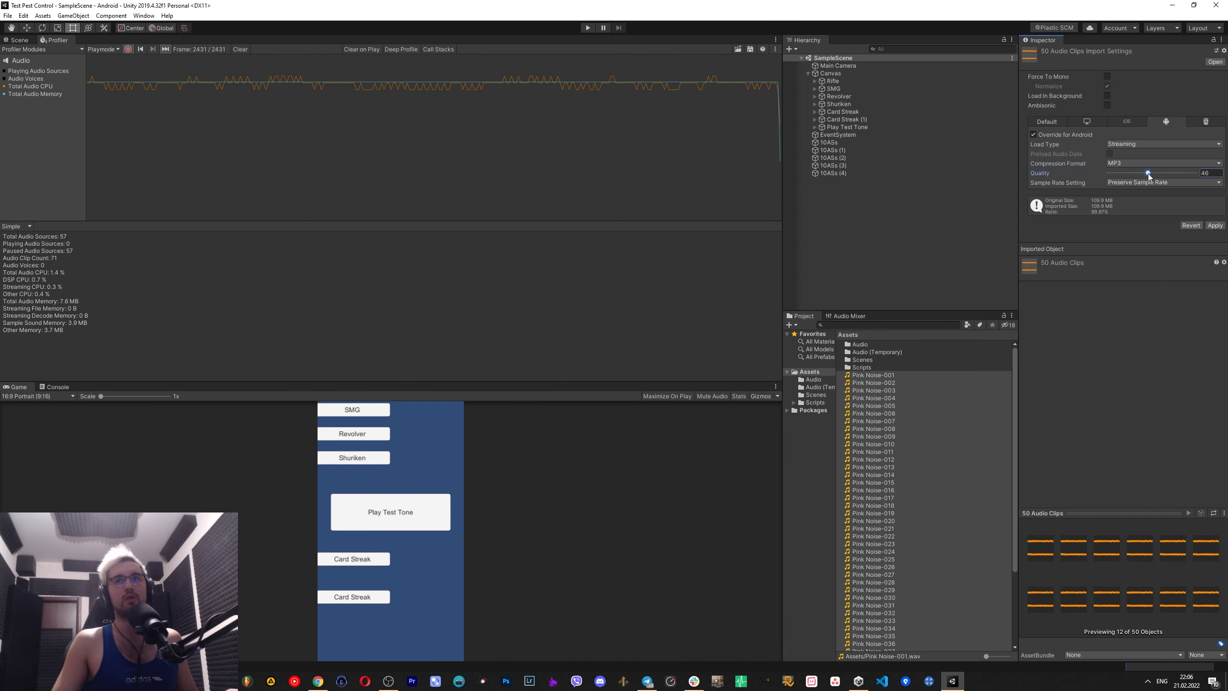
{"action": "left_click", "coordinate": [1215, 226]}
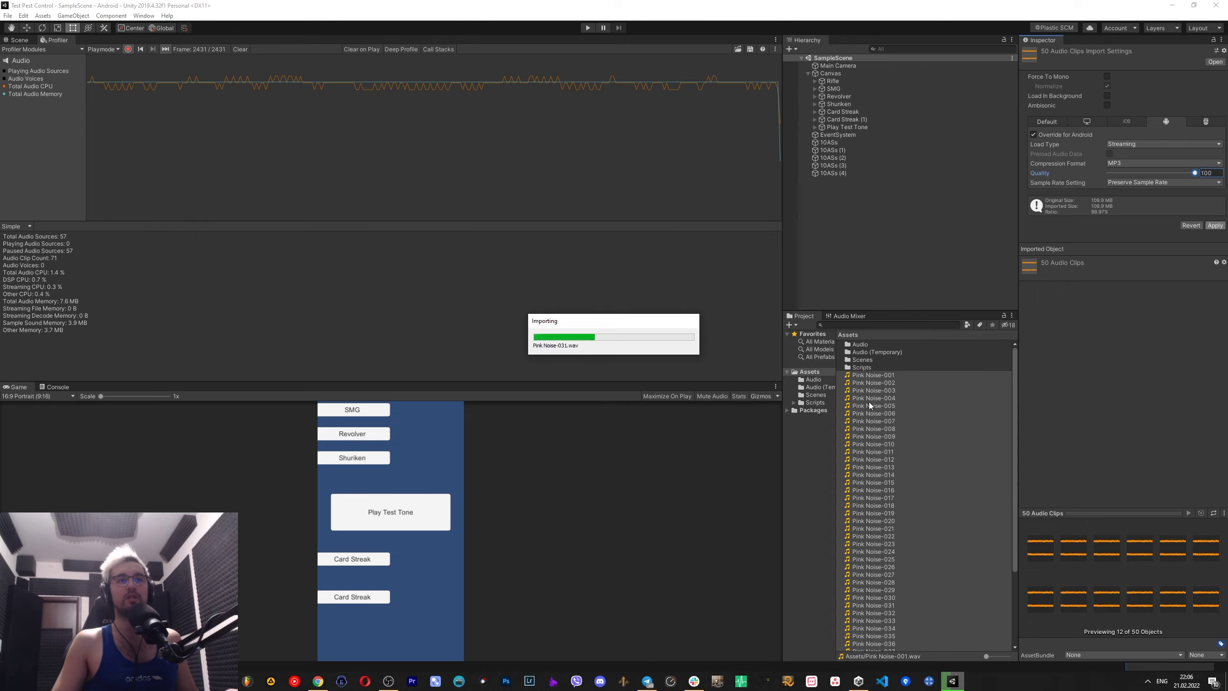
- Return to the Unity editor and start the scene playing the MP3 clips
{"action": "left_click", "coordinate": [391, 679]}
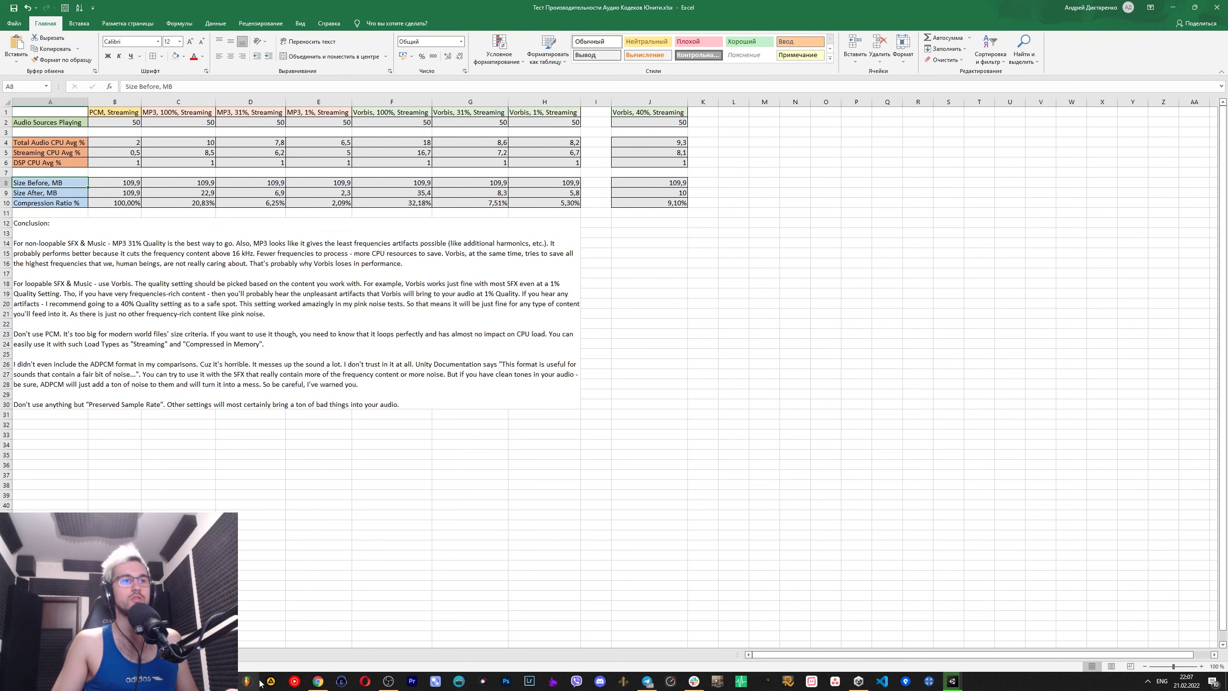
{"action": "left_click", "coordinate": [955, 681]}
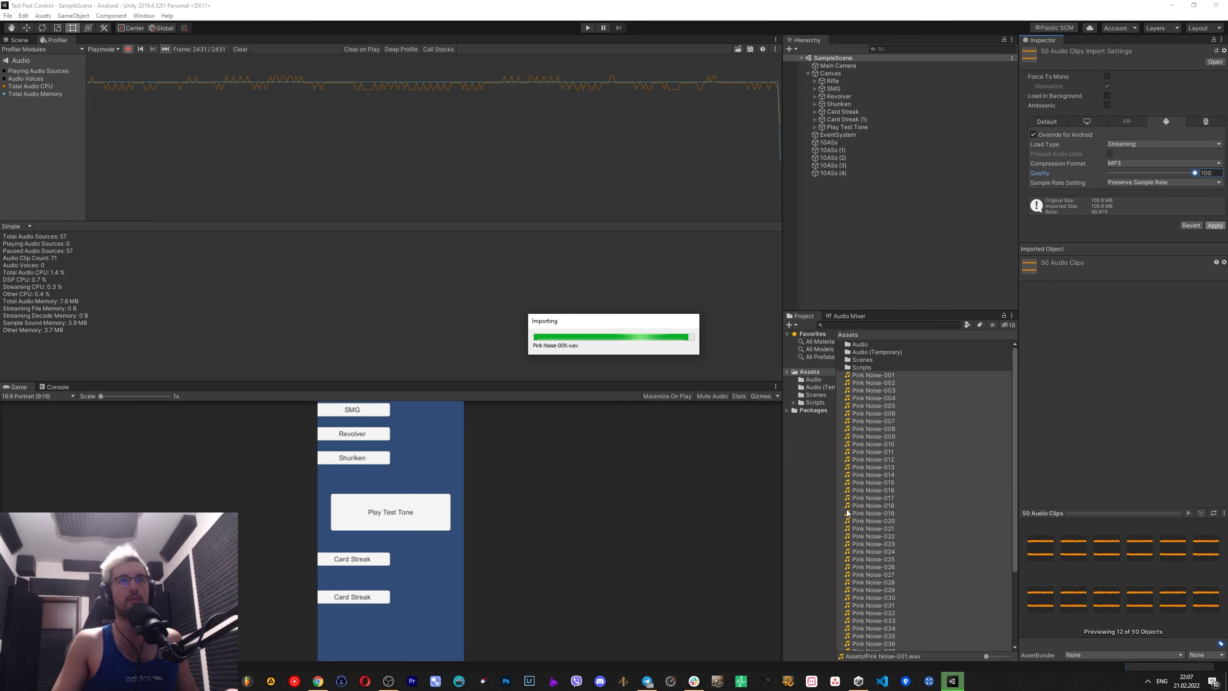
{"action": "left_click", "coordinate": [586, 28]}
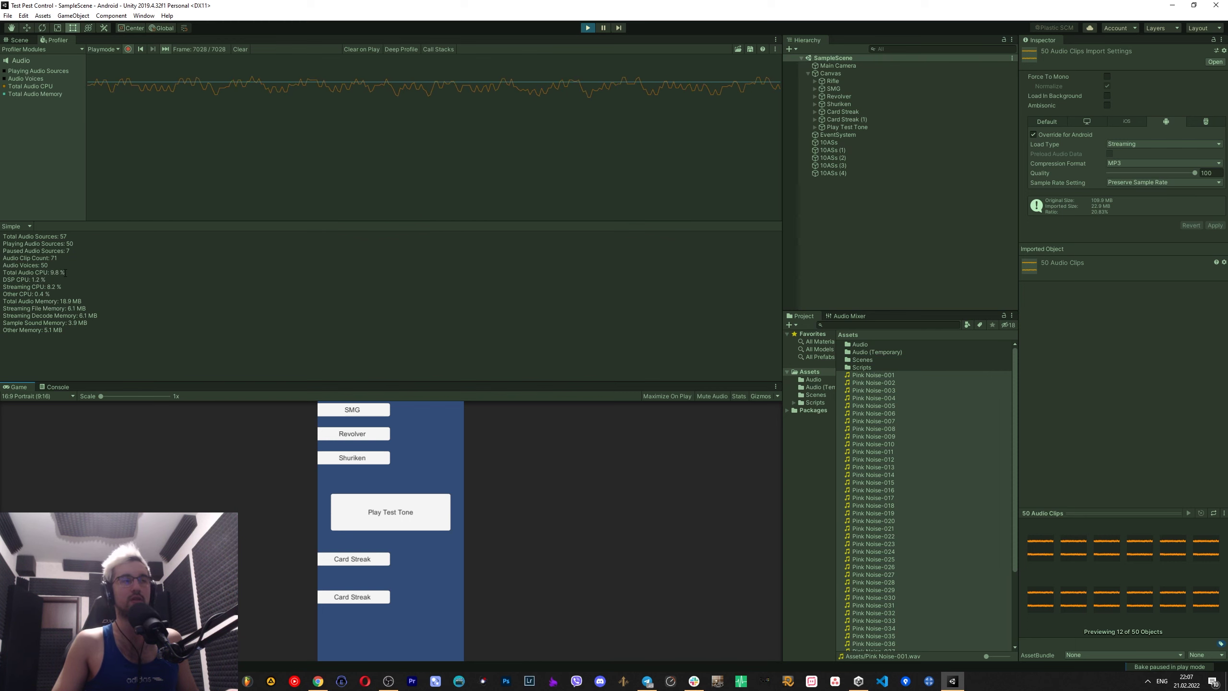
- Compare Excel's MP3 100% CPU figures with the Profiler's 8.6 streaming reading, stopping playback
{"action": "key", "text": "alt+Tab"}
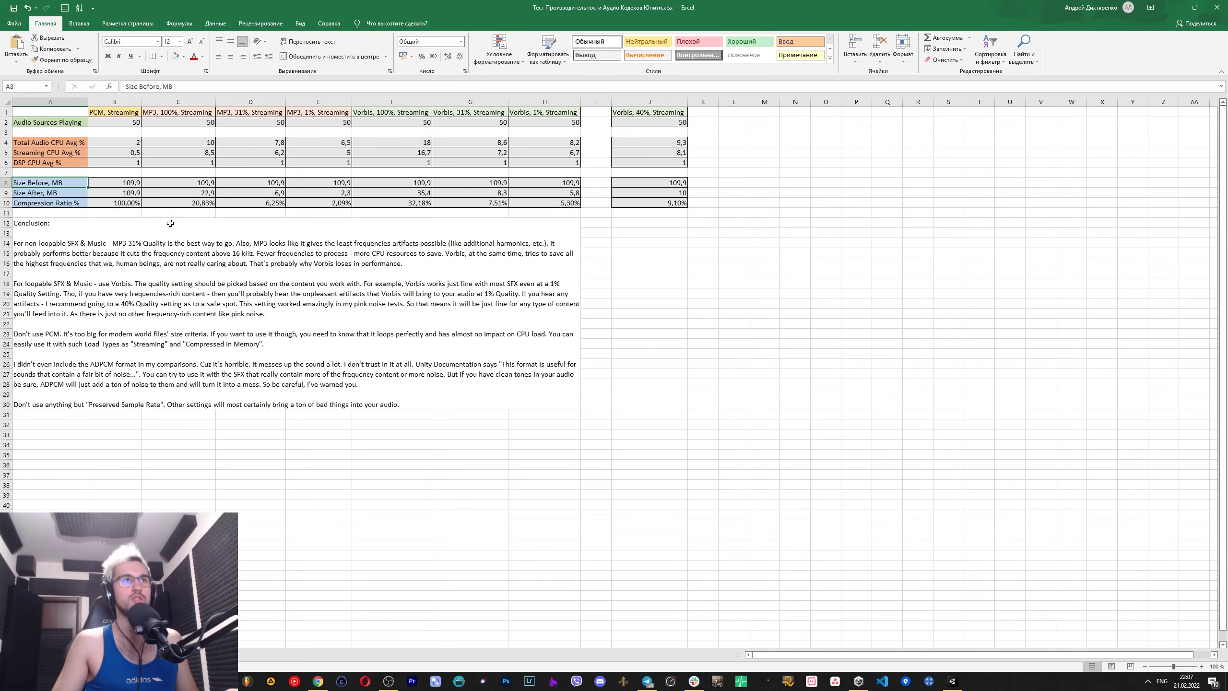
{"action": "left_click", "coordinate": [185, 143]}
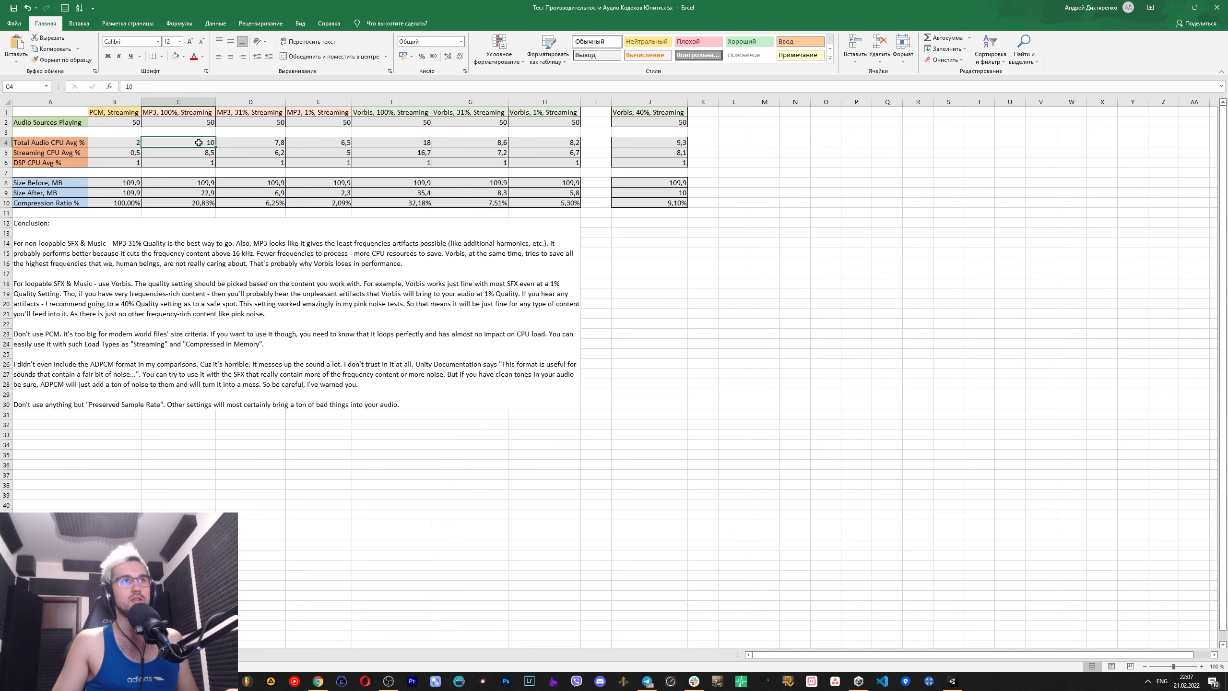
{"action": "key", "text": "alt+Tab"}
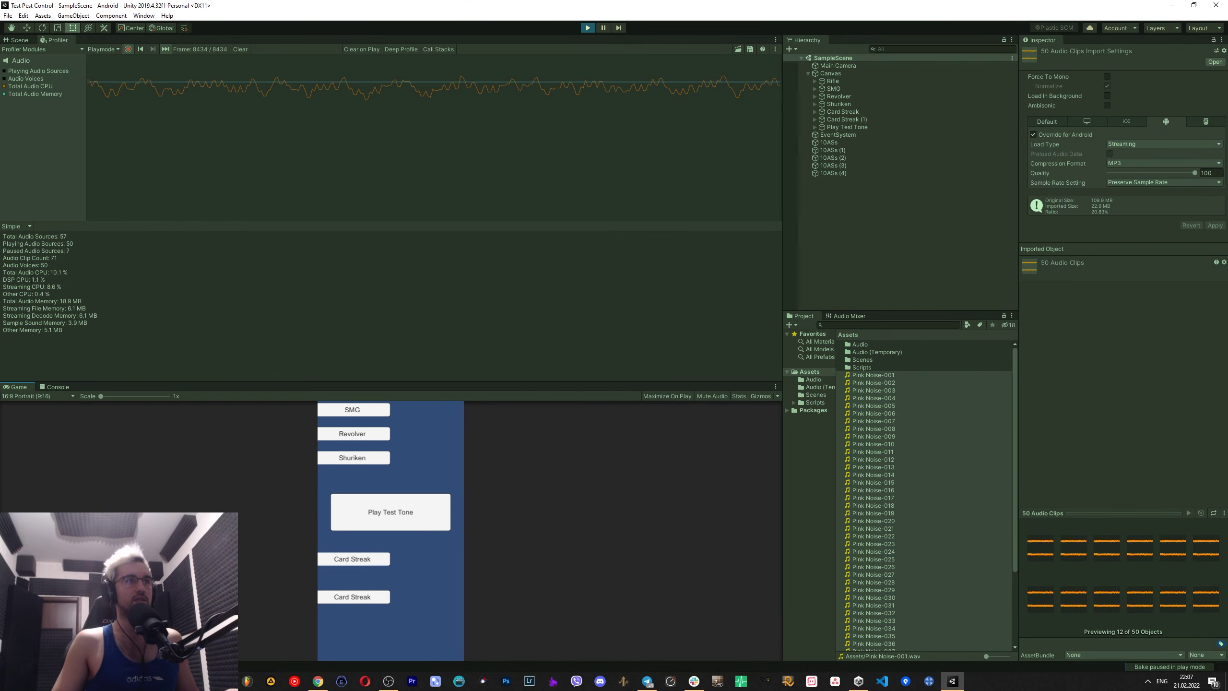
{"action": "double_click", "coordinate": [51, 287]}
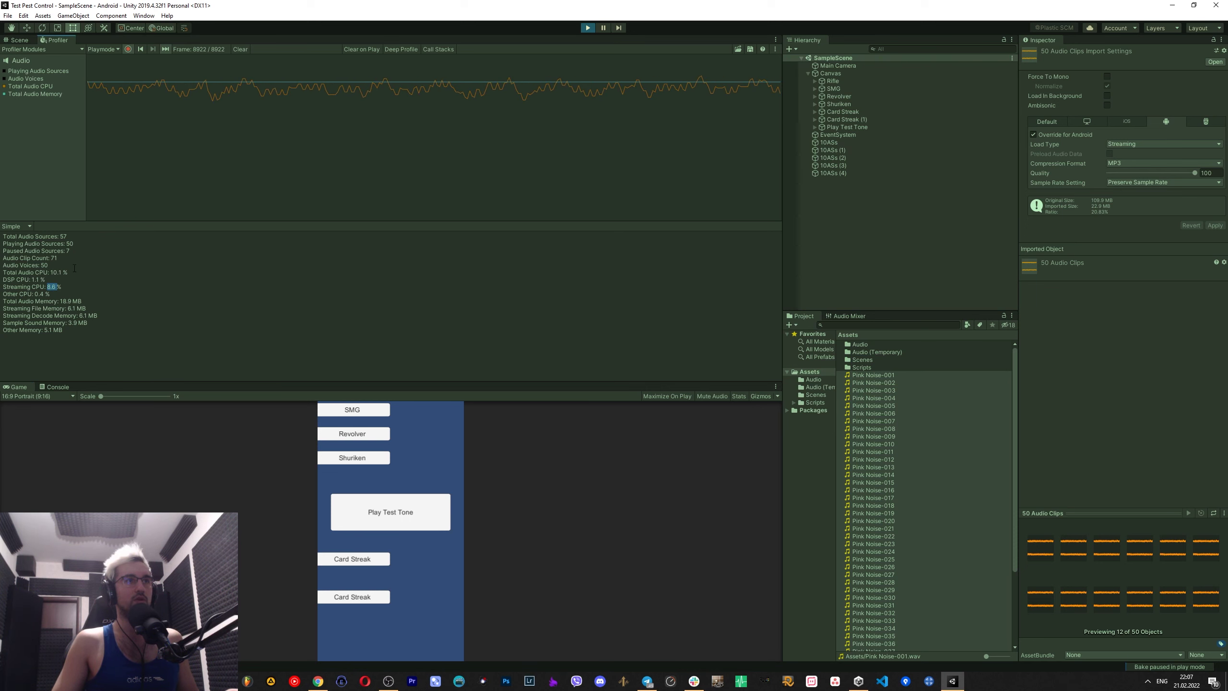
{"action": "left_click", "coordinate": [587, 28]}
{"action": "key", "text": "alt+Tab"}
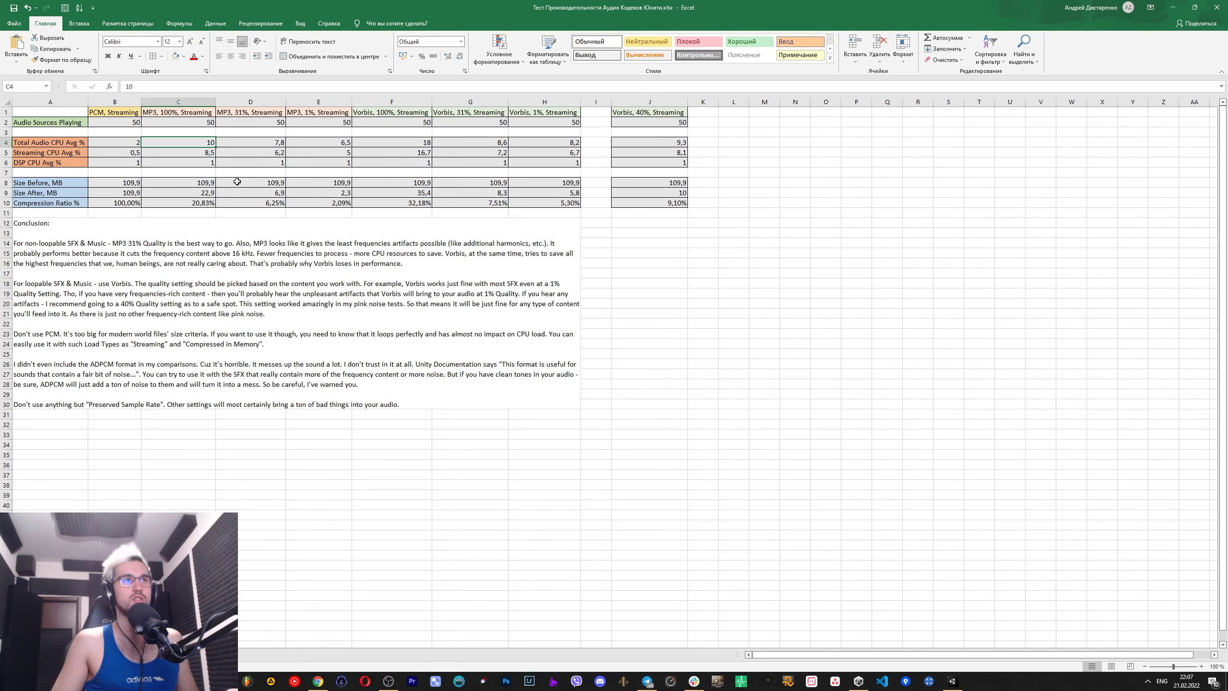
{"action": "left_click", "coordinate": [195, 153]}
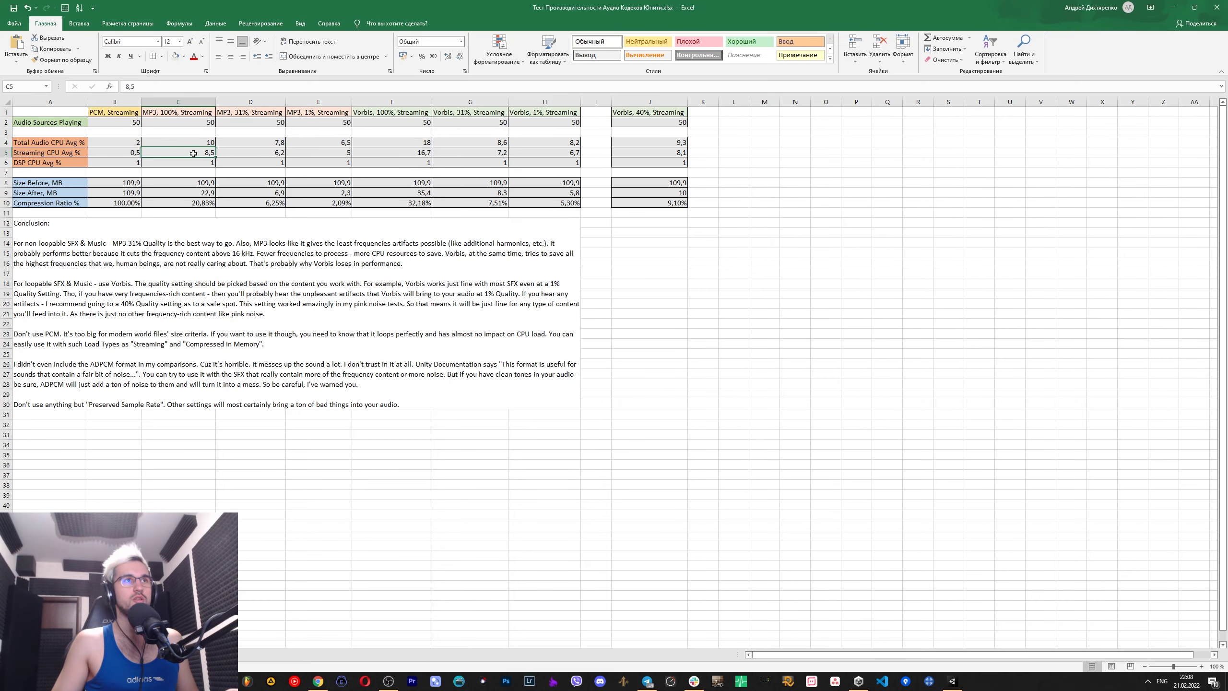
{"action": "key", "text": "alt+Tab"}
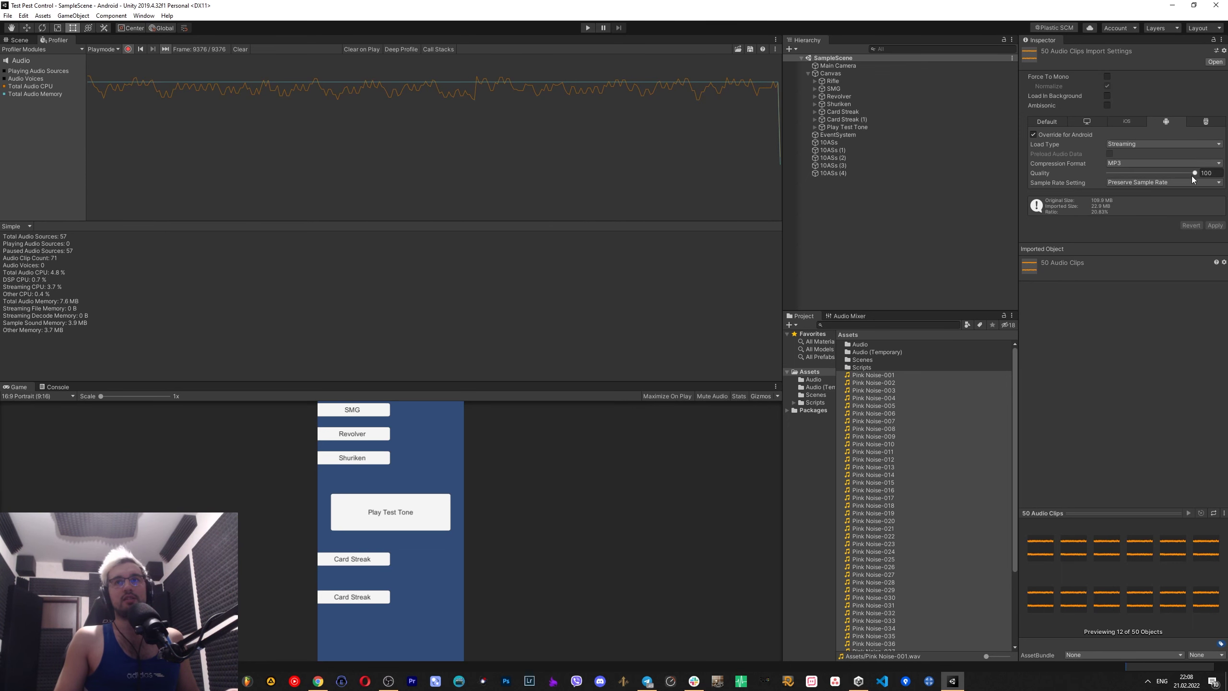
- Set the Android MP3 quality to 31 and apply it to all 50 clips
{"action": "left_click", "coordinate": [1207, 173]}
{"action": "type", "text": "31"}
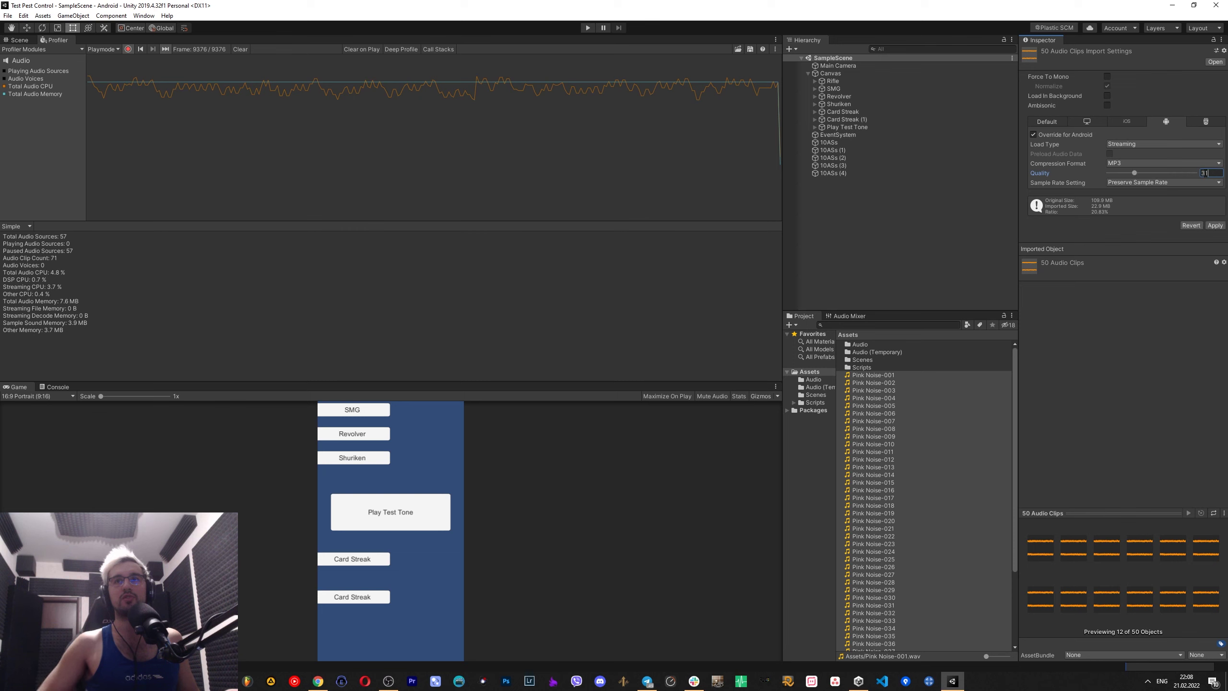
{"action": "left_click", "coordinate": [1214, 226]}
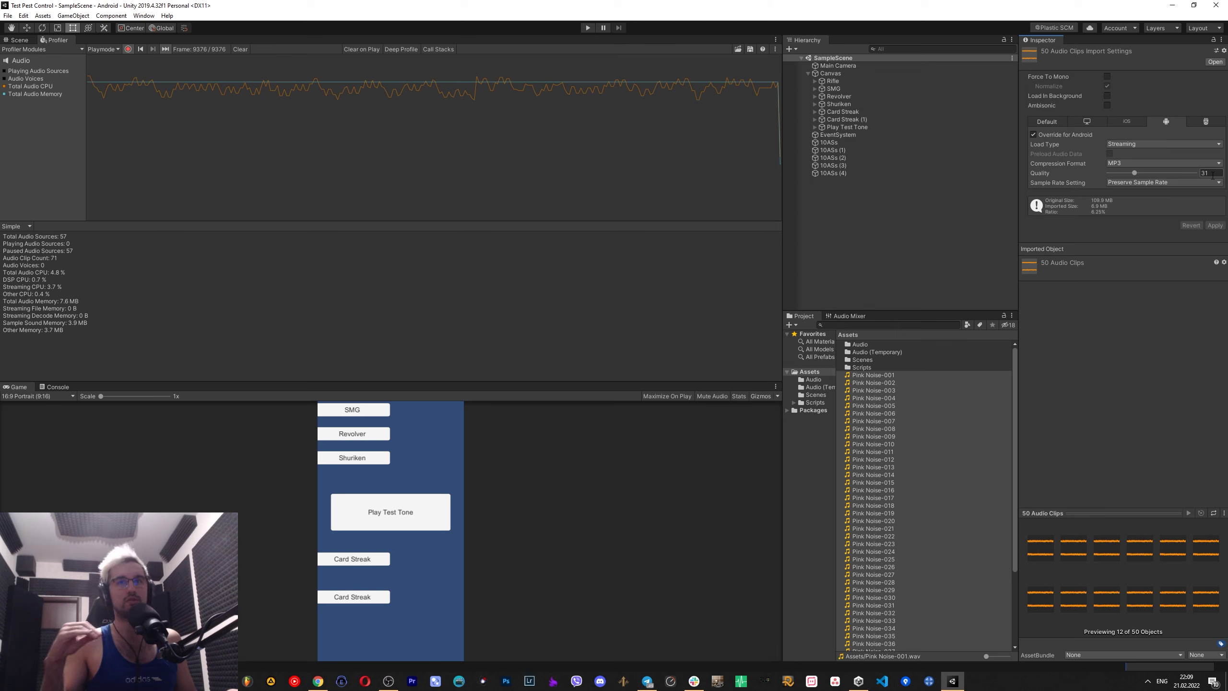
{"action": "key", "text": "q"}
{"action": "key", "text": "t"}
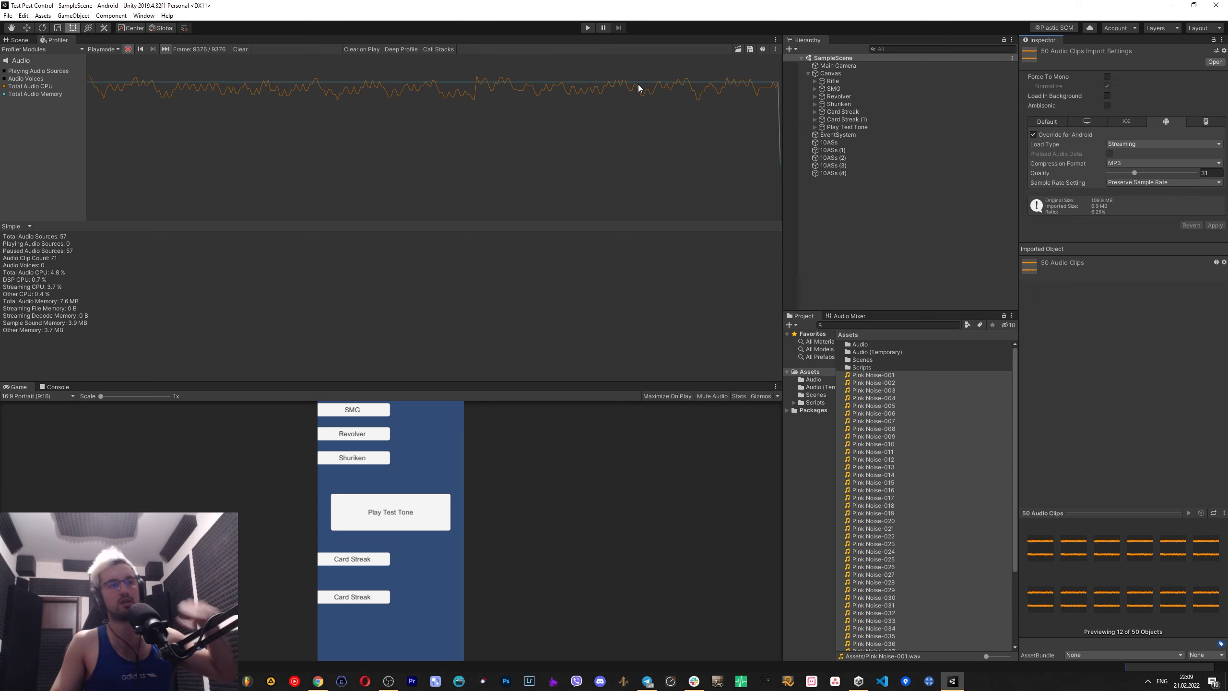
- Review the MP3 31% figures: 50 sources playing, total audio CPU 7,8 and streaming CPU 6,2
{"action": "key", "text": "alt+Tab"}
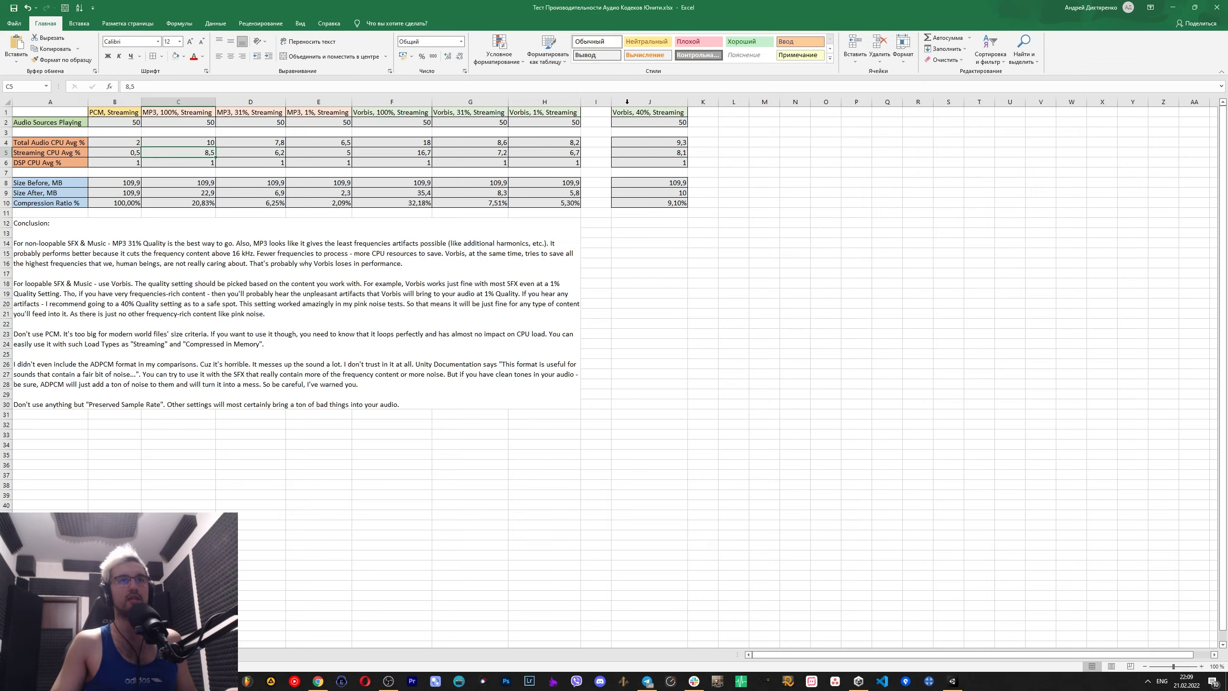
{"action": "left_click", "coordinate": [242, 123]}
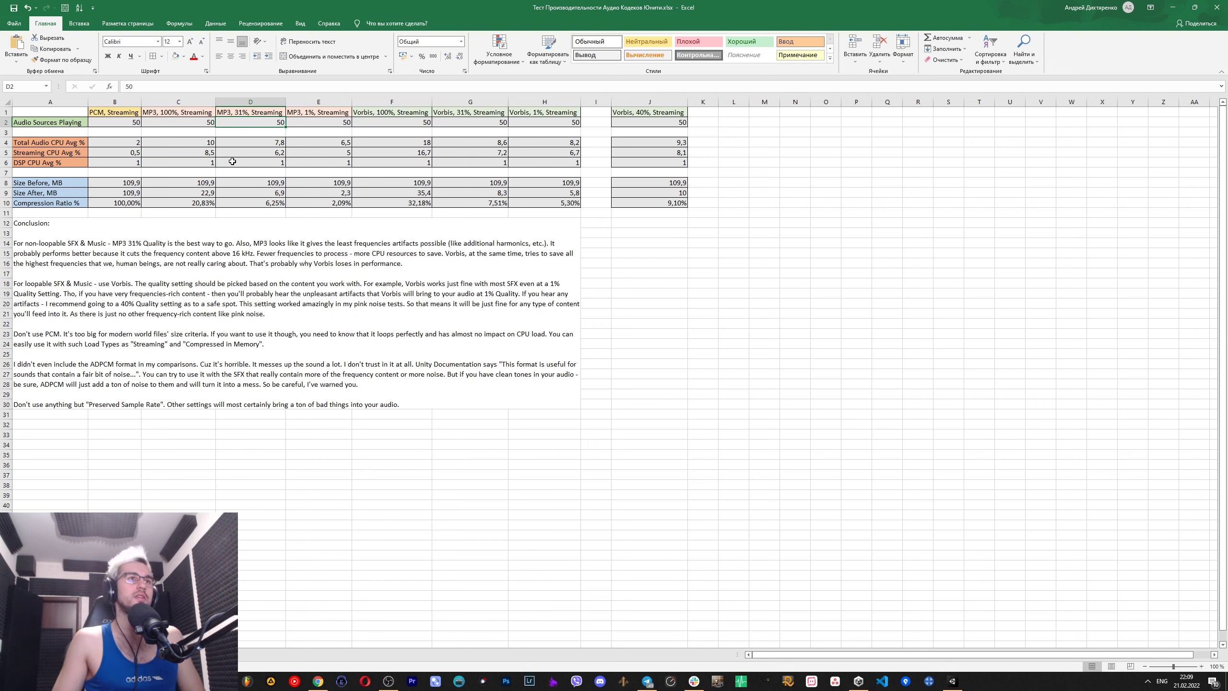
{"action": "left_click", "coordinate": [262, 143]}
{"action": "key", "text": "Up"}
{"action": "key", "text": "Up"}
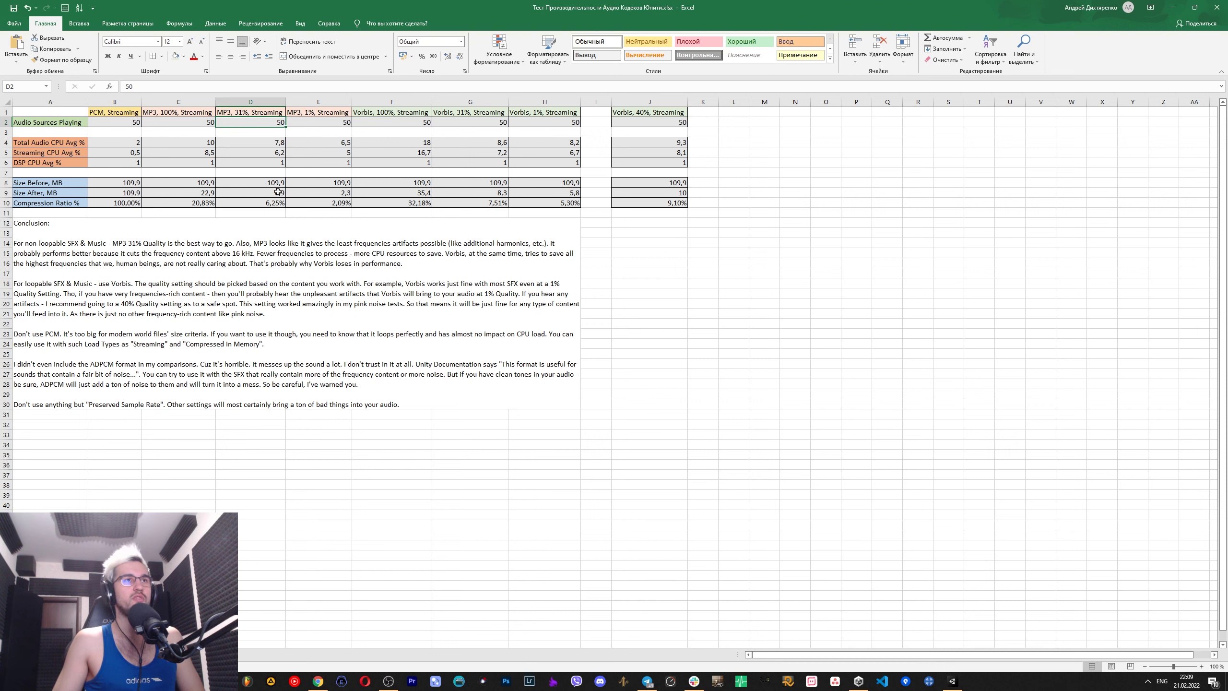
{"action": "left_click", "coordinate": [262, 145]}
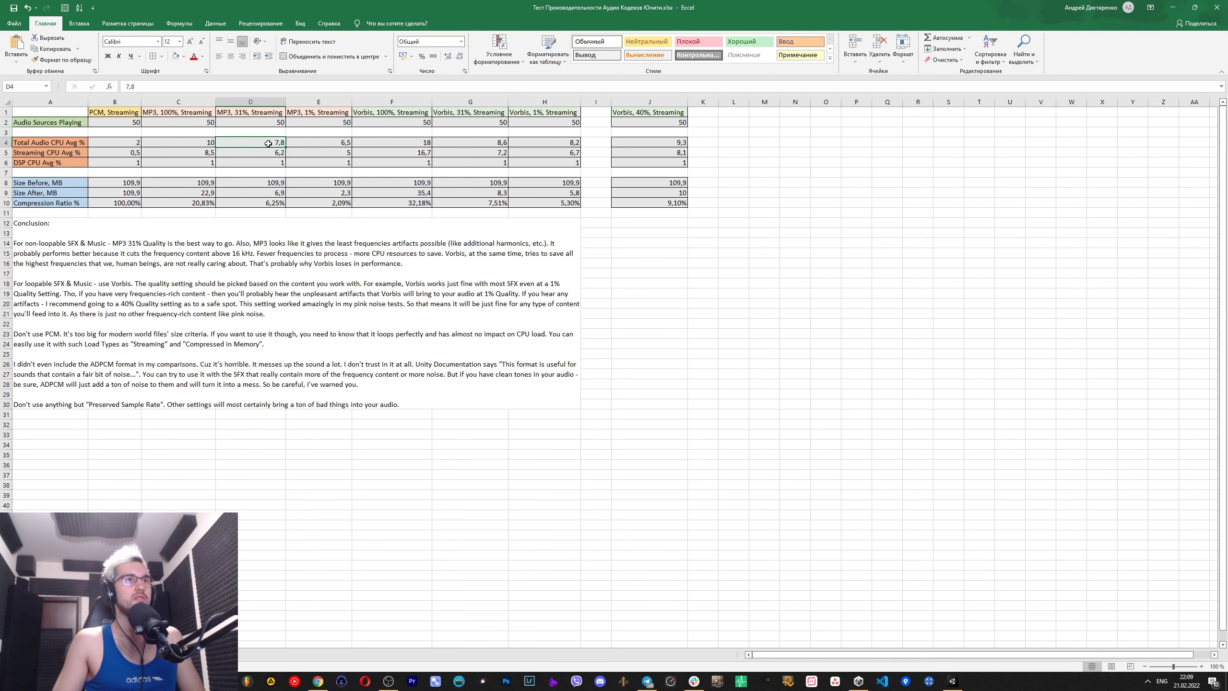
{"action": "left_click", "coordinate": [248, 153]}
{"action": "left_click", "coordinate": [253, 143]}
{"action": "left_click", "coordinate": [258, 153]}
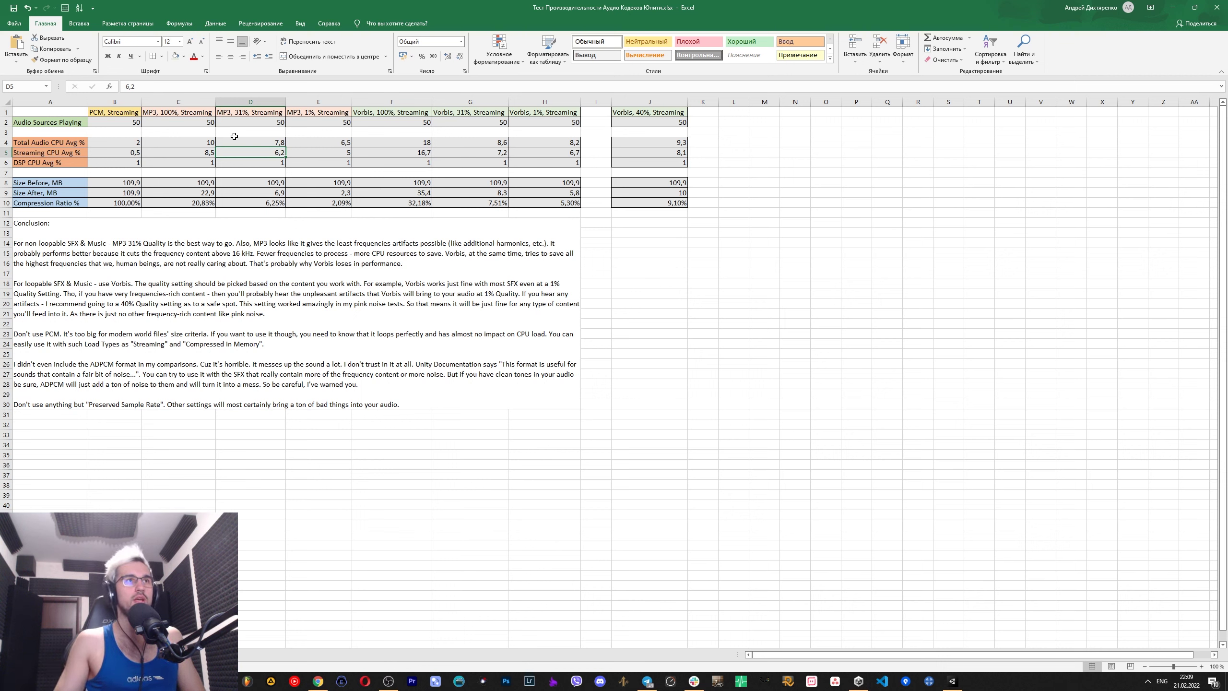
- Compare the MP3 100%, 31% and 1% columns: 31% at 7,8 CPU and 6,25% compression, 1% at 6,5 CPU
{"action": "left_click", "coordinate": [173, 114]}
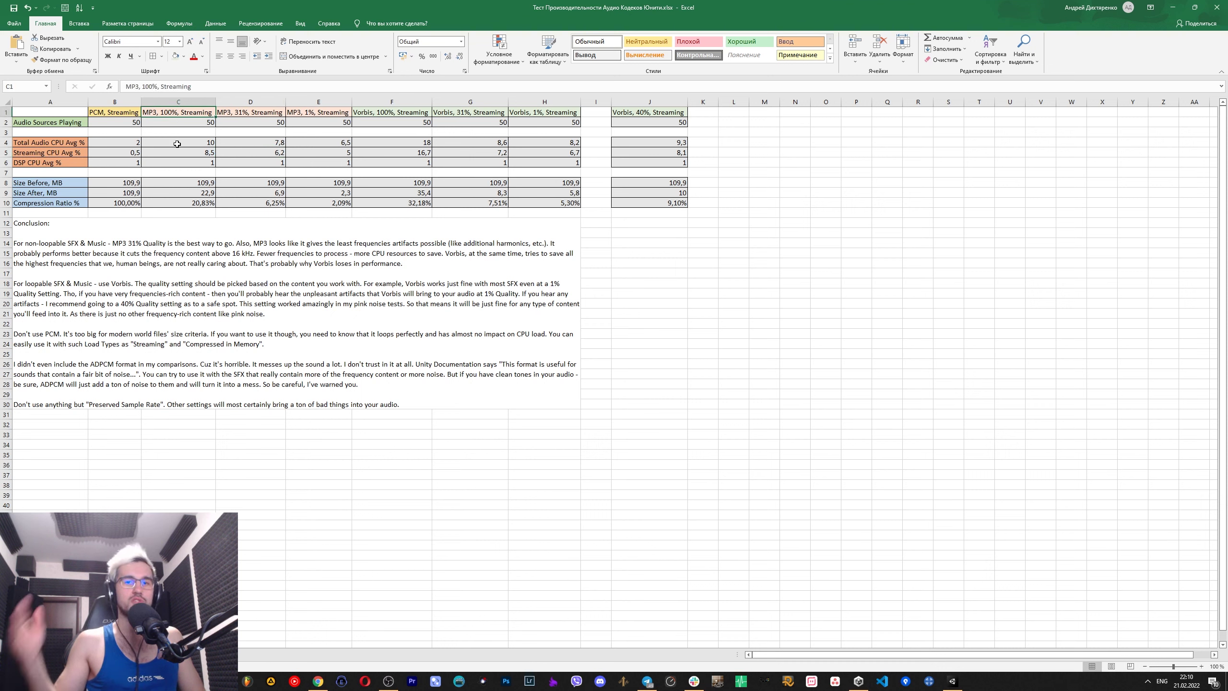
{"action": "left_click", "coordinate": [229, 114]}
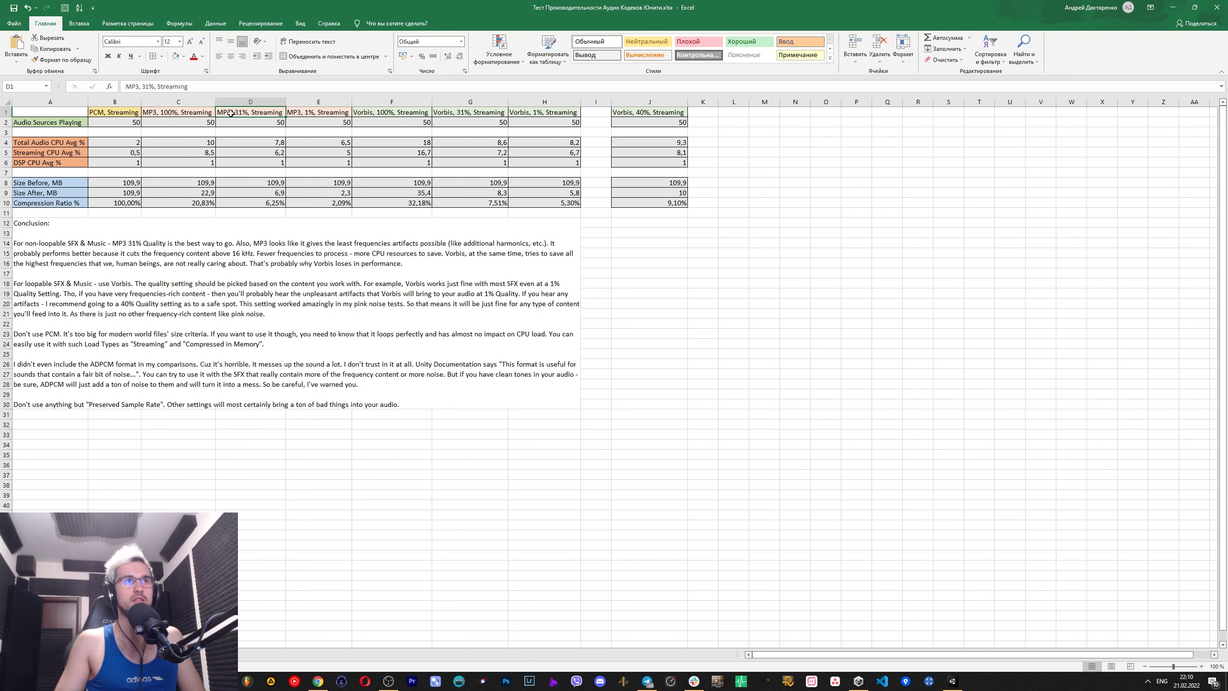
{"action": "left_click", "coordinate": [253, 143]}
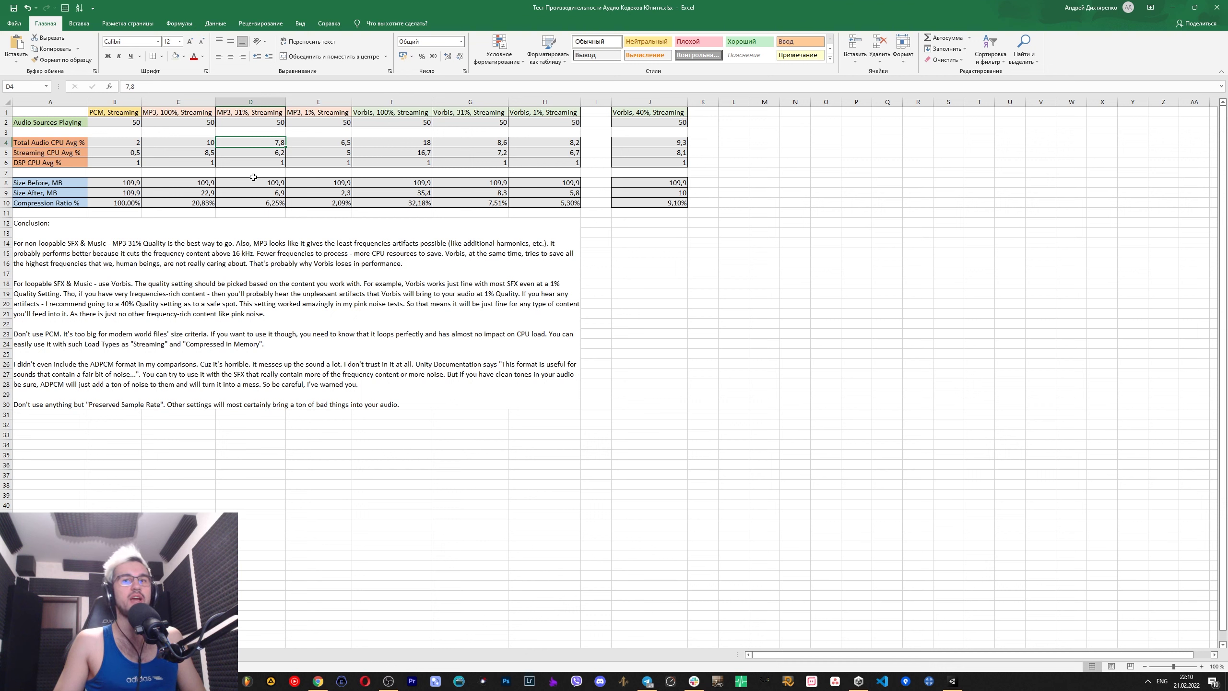
{"action": "left_click", "coordinate": [267, 204]}
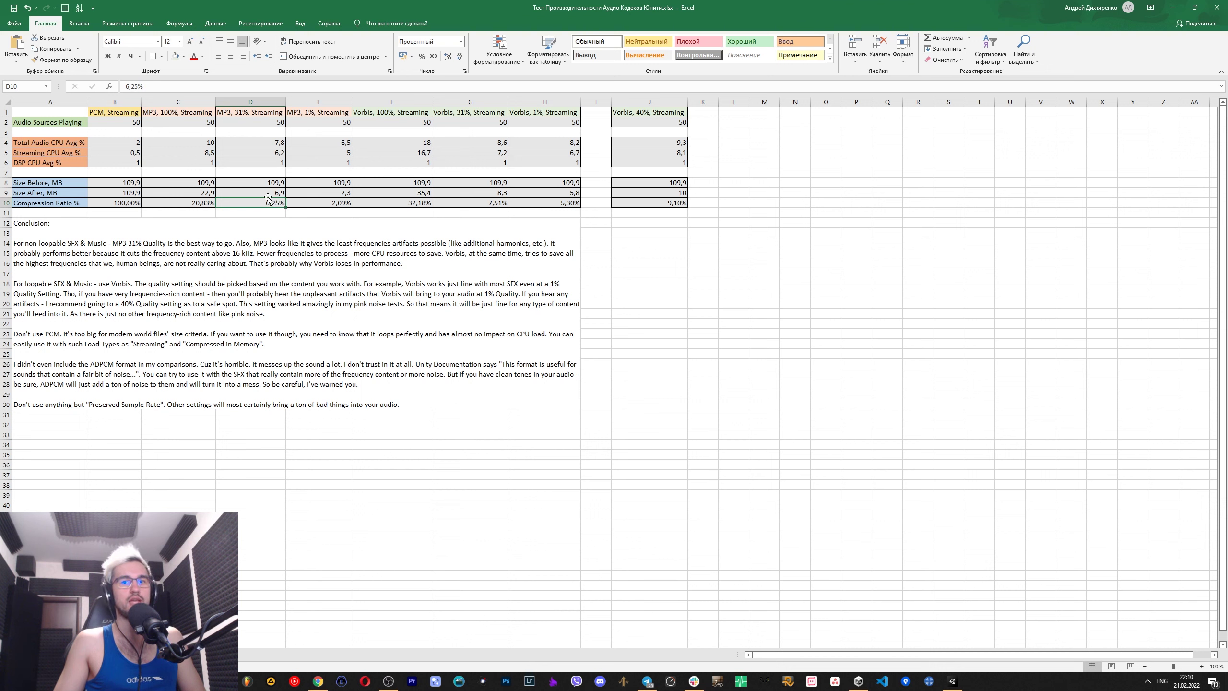
{"action": "left_click", "coordinate": [267, 142]}
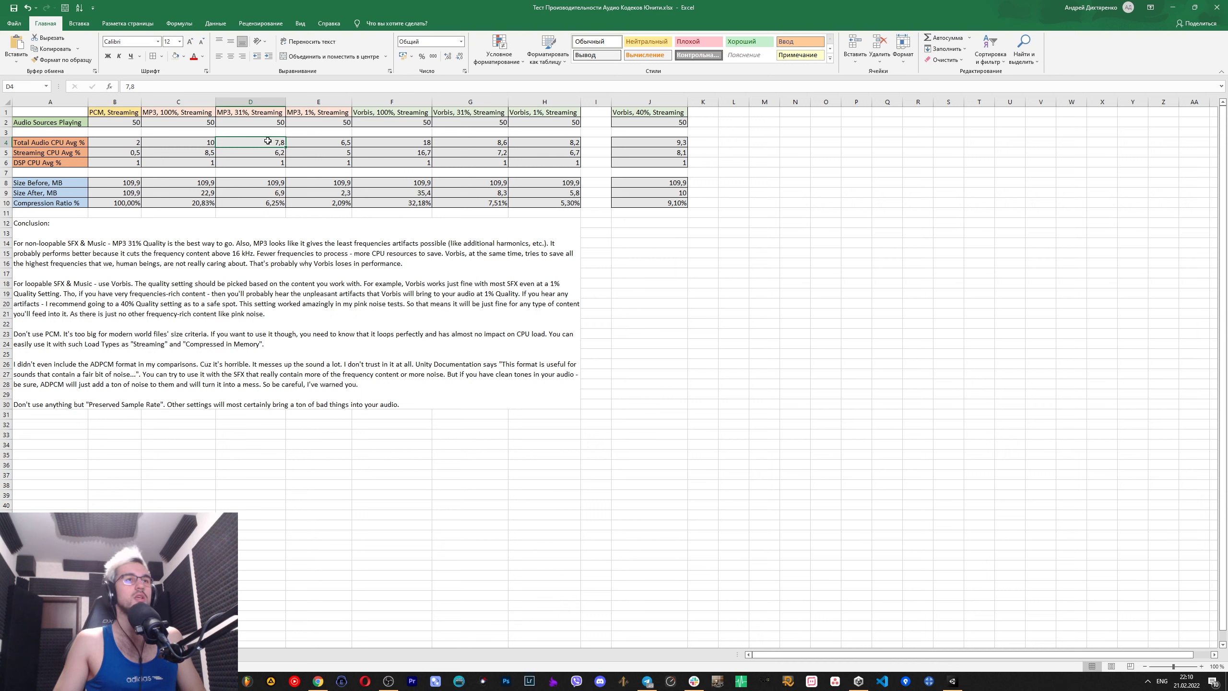
{"action": "left_click", "coordinate": [299, 113]}
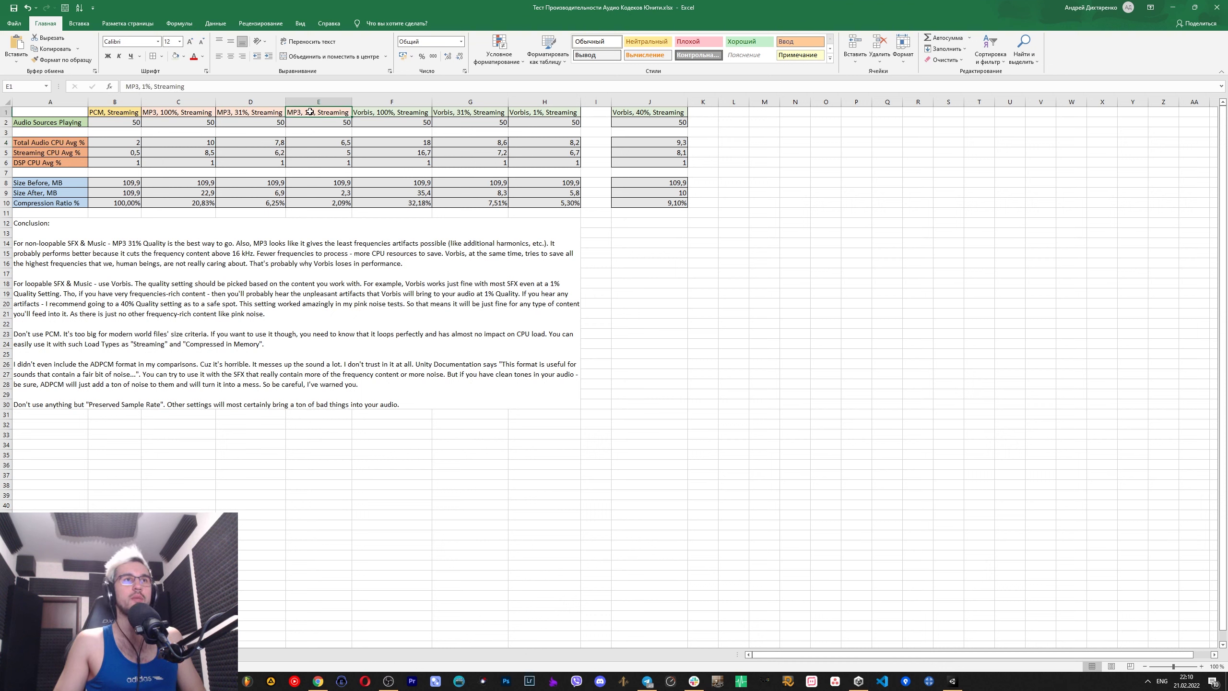
{"action": "left_click", "coordinate": [322, 141]}
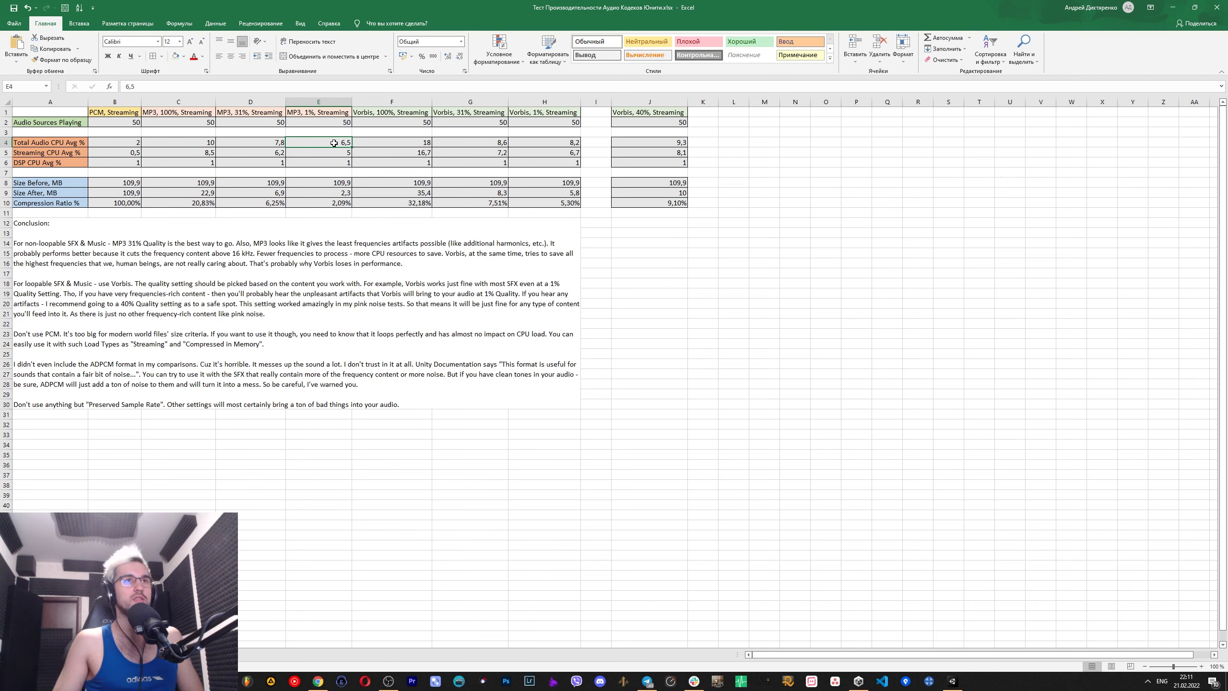
{"action": "left_click", "coordinate": [325, 151]}
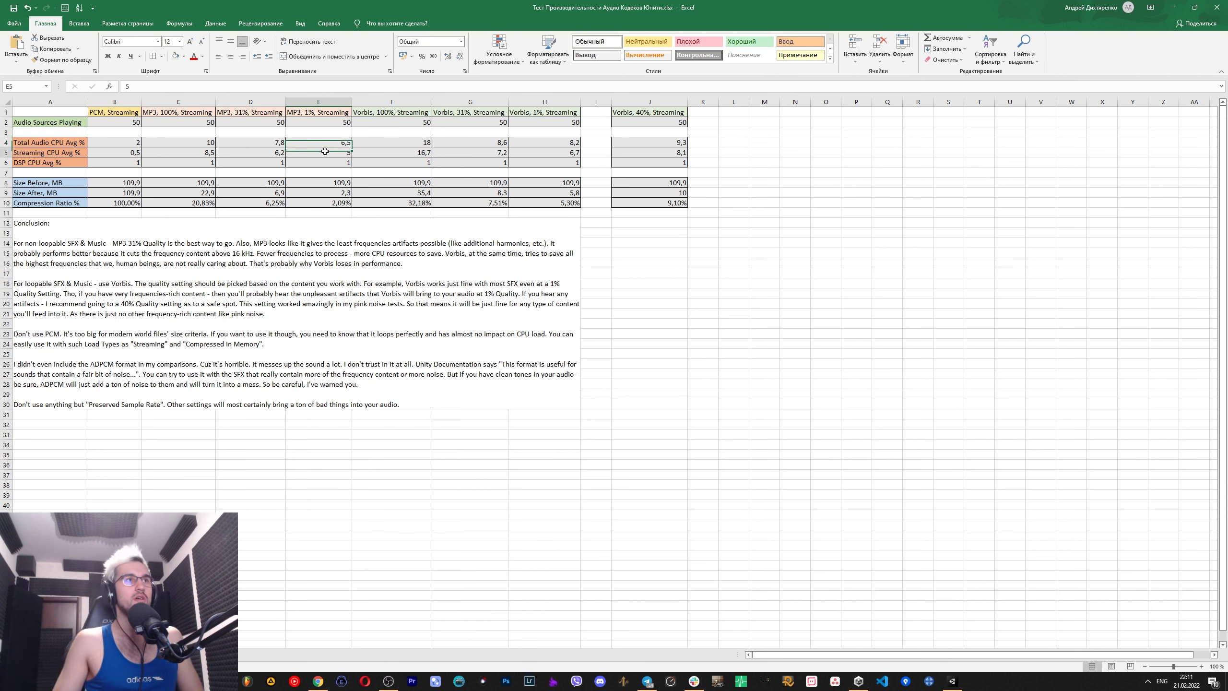
{"action": "left_click", "coordinate": [320, 112]}
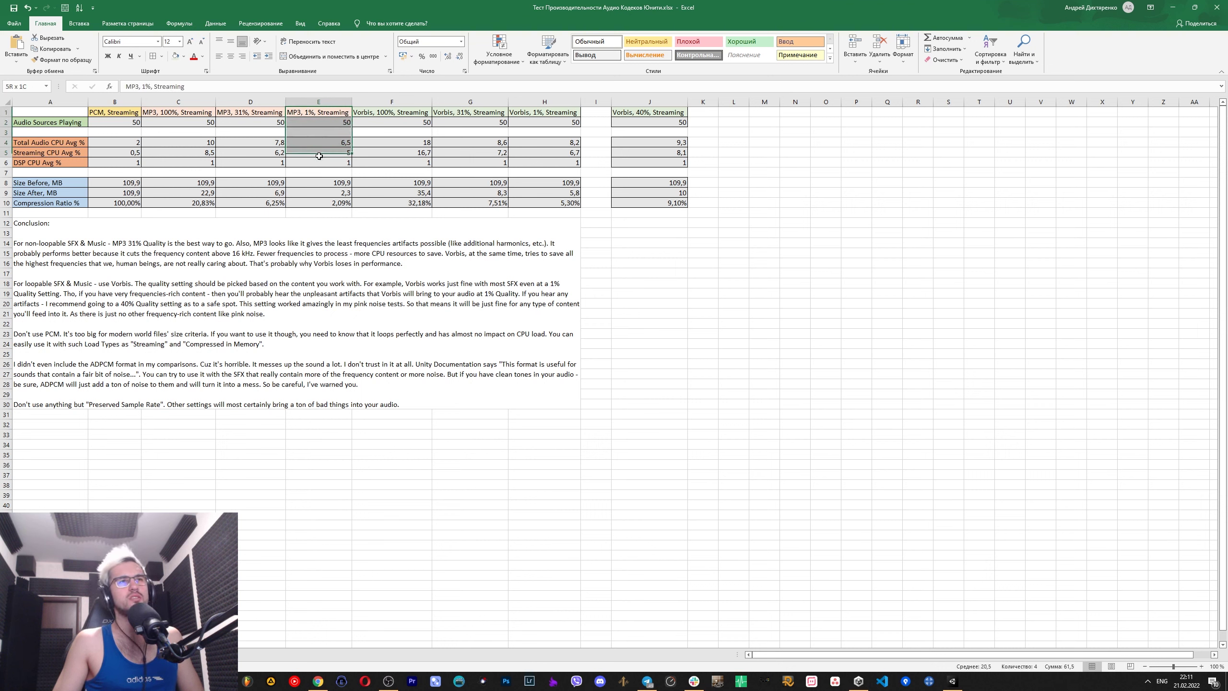
{"action": "left_click_drag", "start_coordinate": [319, 159], "coordinate": [321, 203]}
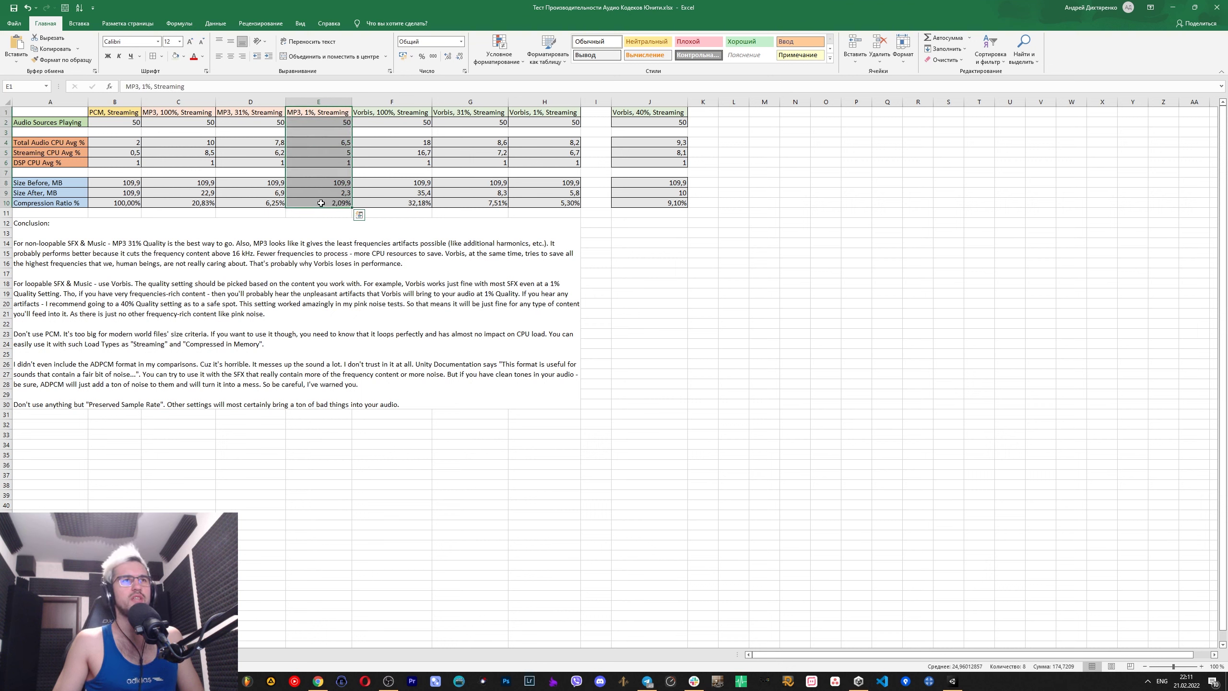
{"action": "left_click", "coordinate": [321, 203]}
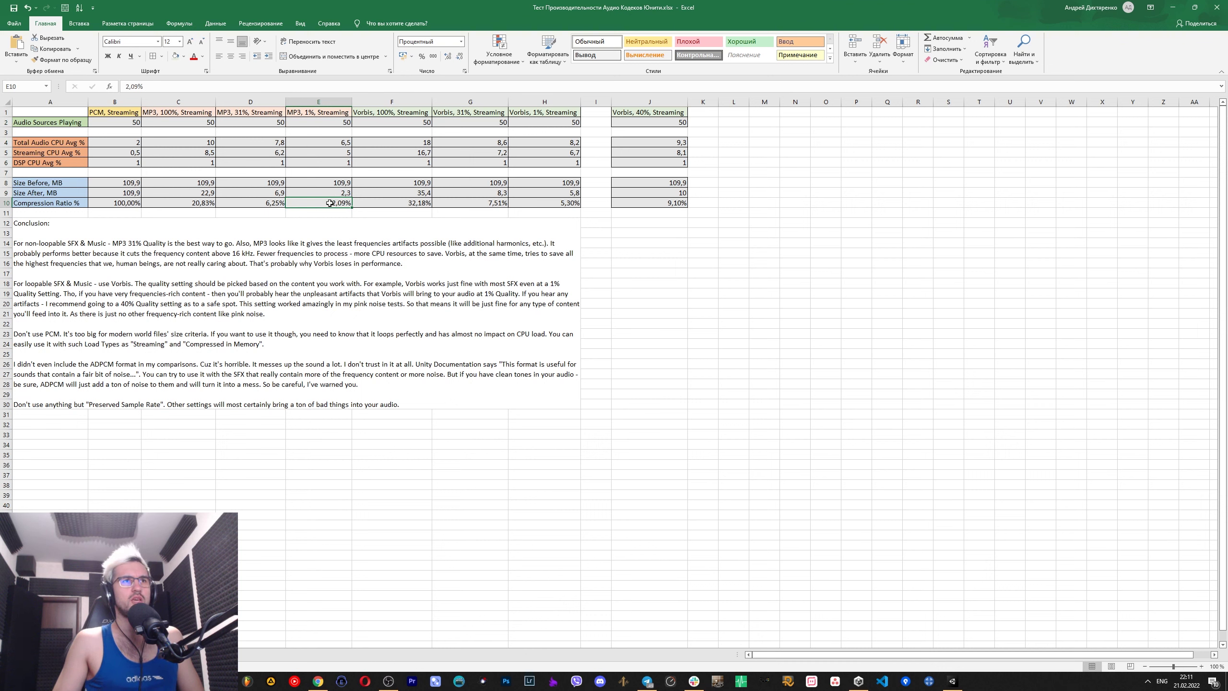
{"action": "left_click_drag", "start_coordinate": [329, 204], "coordinate": [319, 115]}
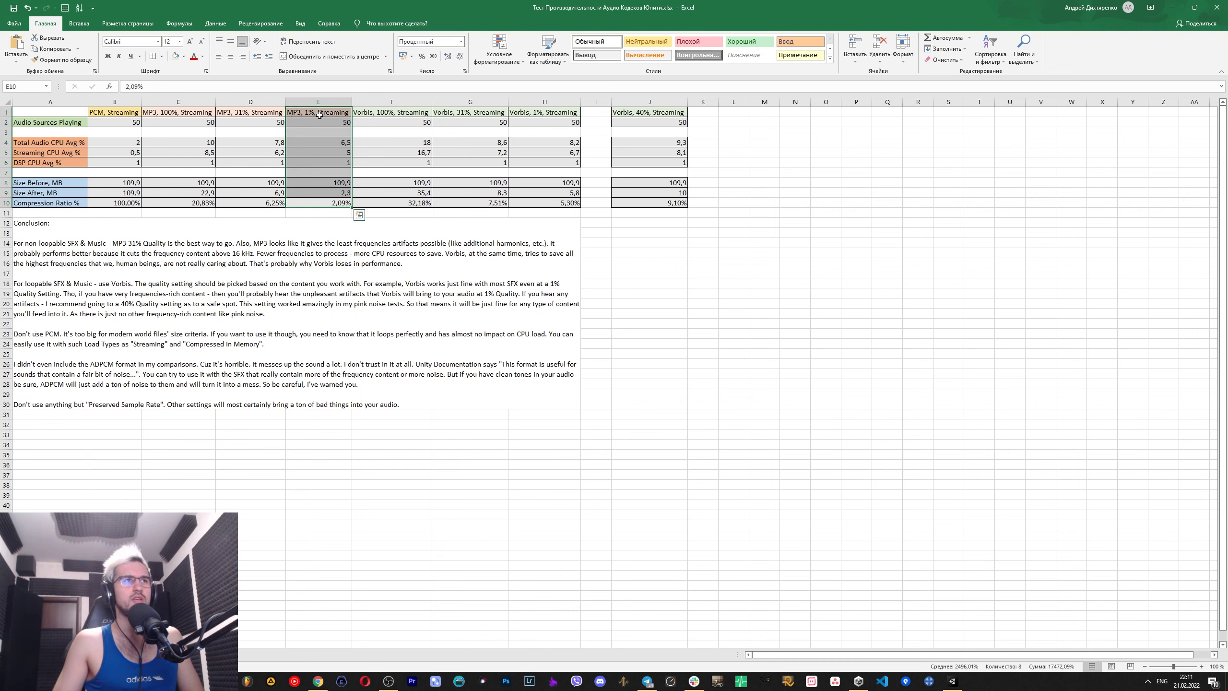
{"action": "left_click", "coordinate": [328, 143]}
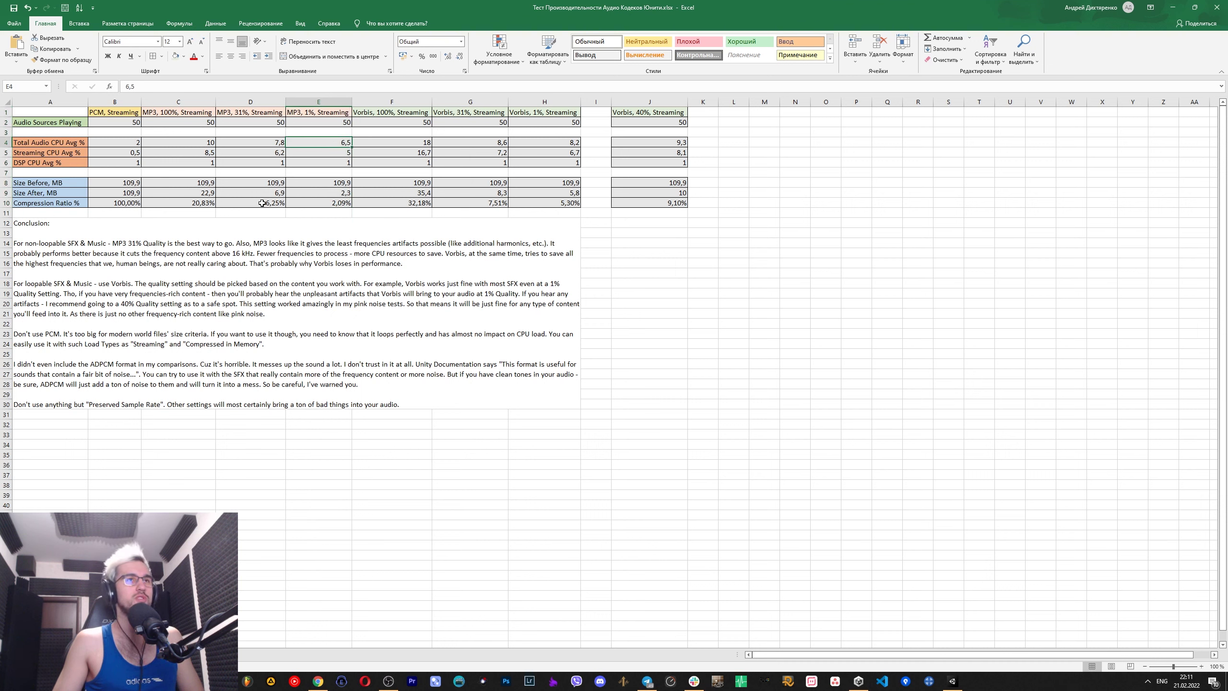
{"action": "left_click_drag", "start_coordinate": [262, 204], "coordinate": [256, 113]}
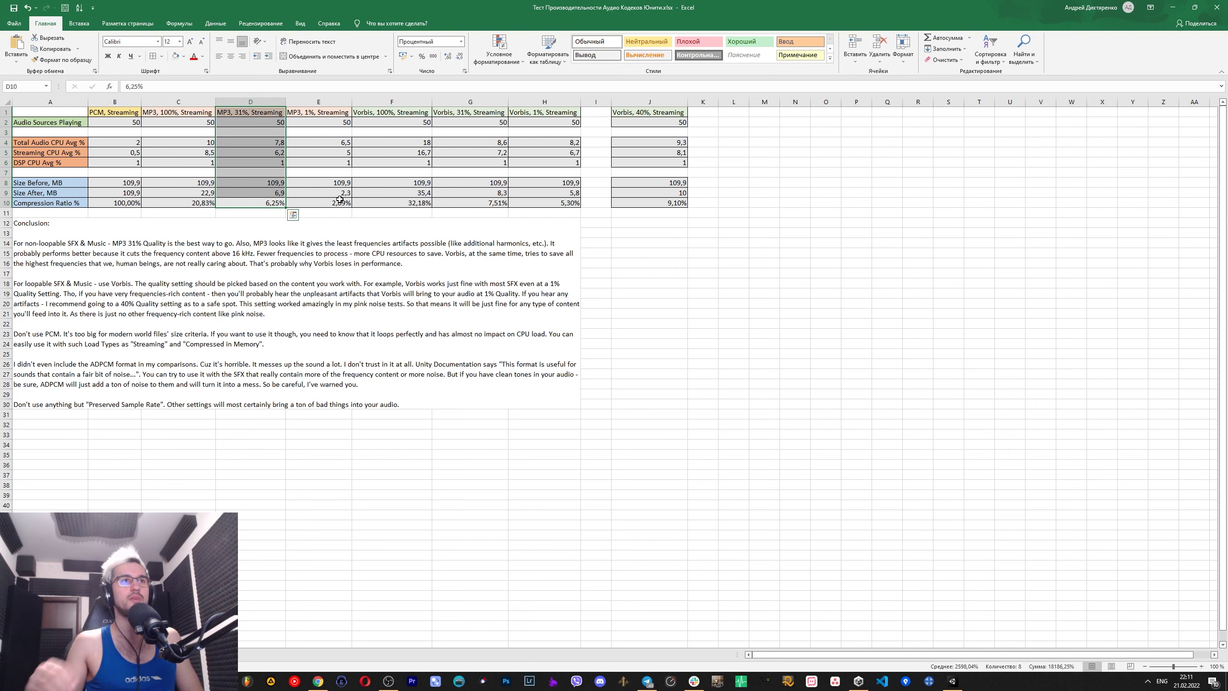
{"action": "left_click", "coordinate": [278, 204]}
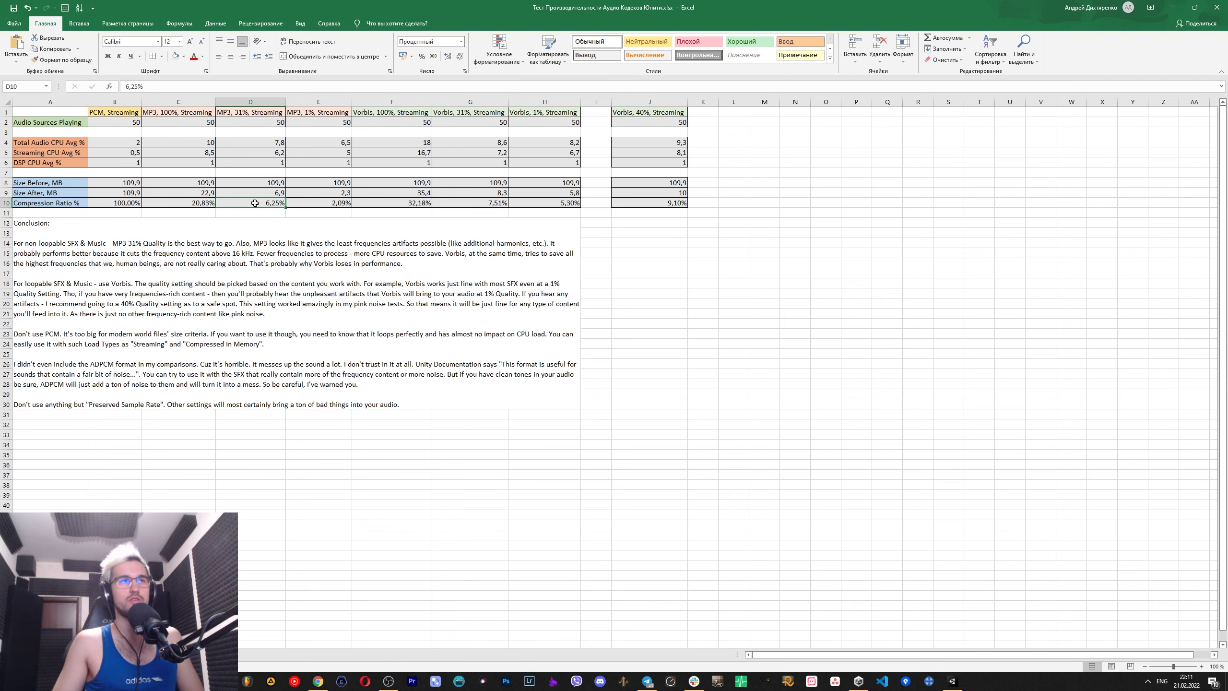
{"action": "left_click", "coordinate": [374, 115]}
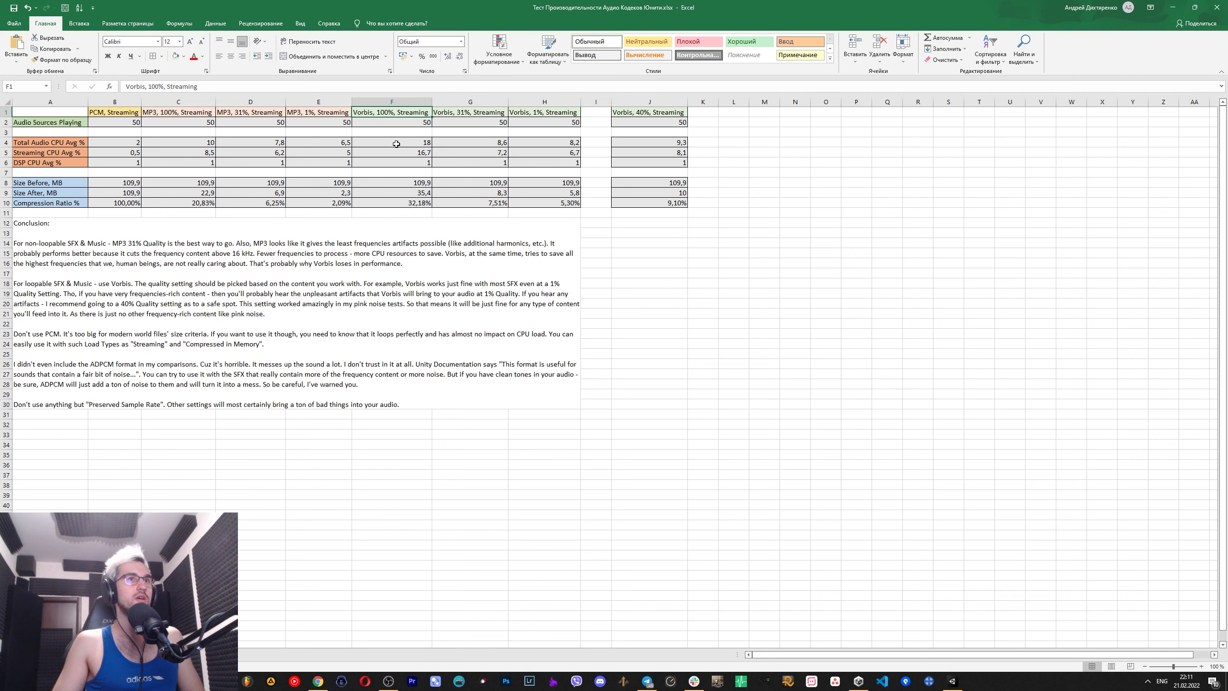
{"action": "left_click", "coordinate": [397, 143]}
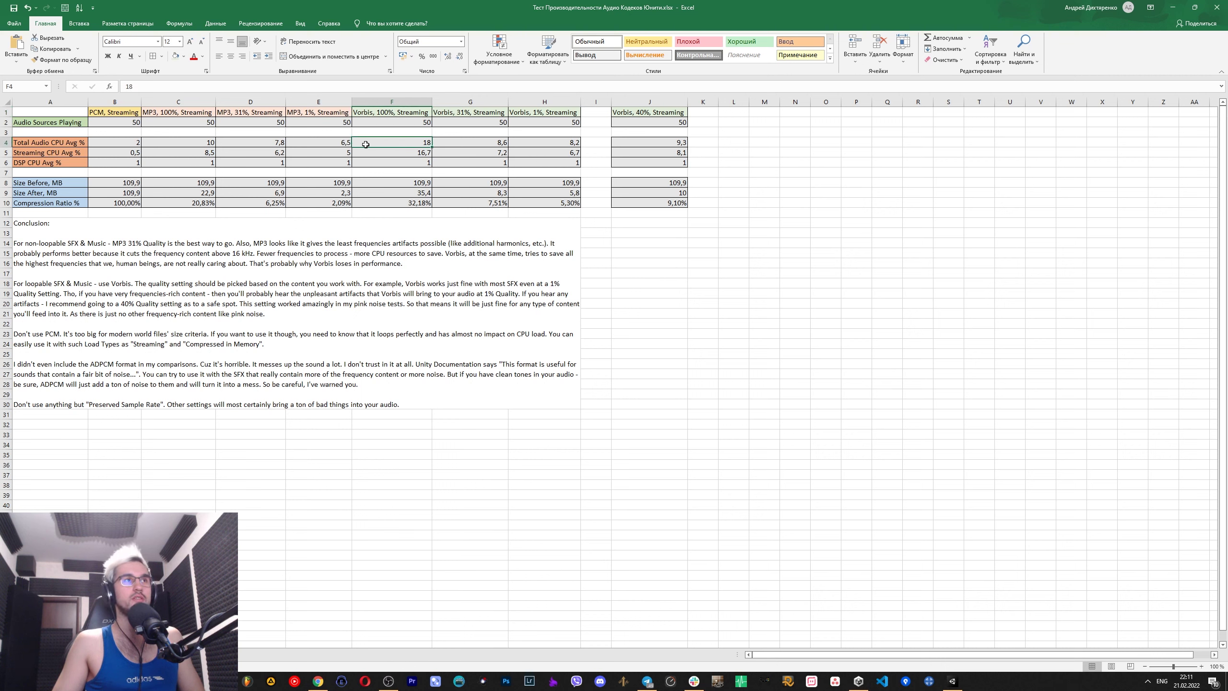
{"action": "left_click", "coordinate": [392, 153]}
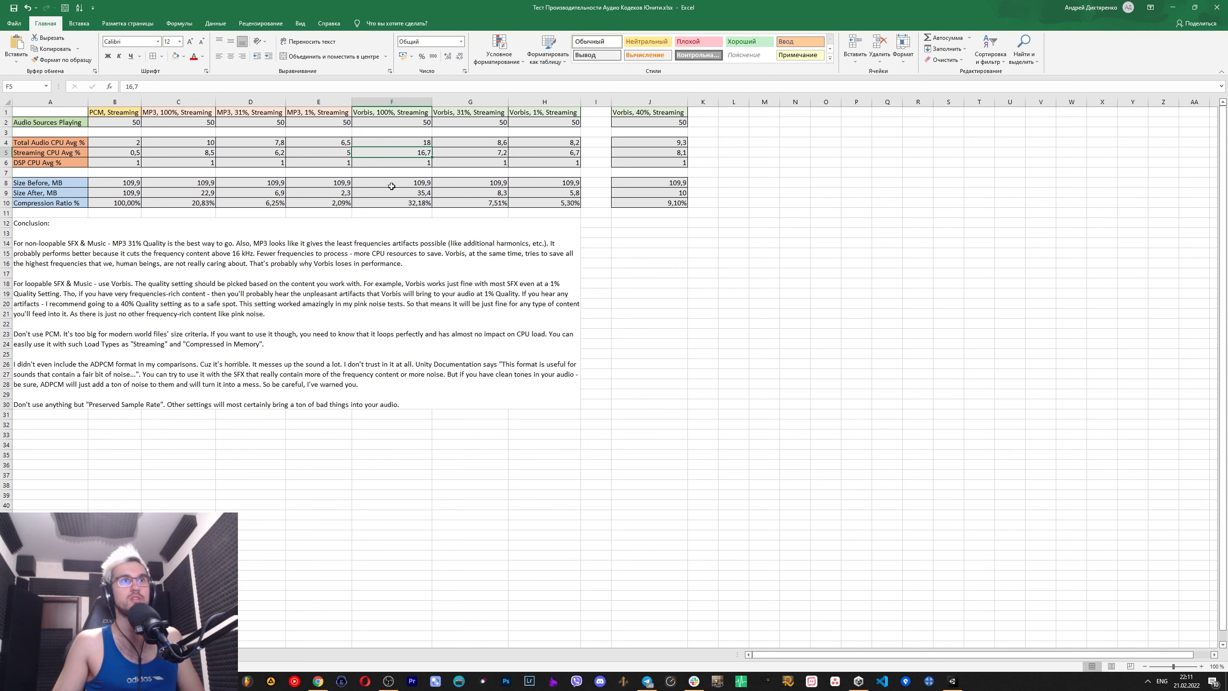
{"action": "left_click", "coordinate": [395, 204]}
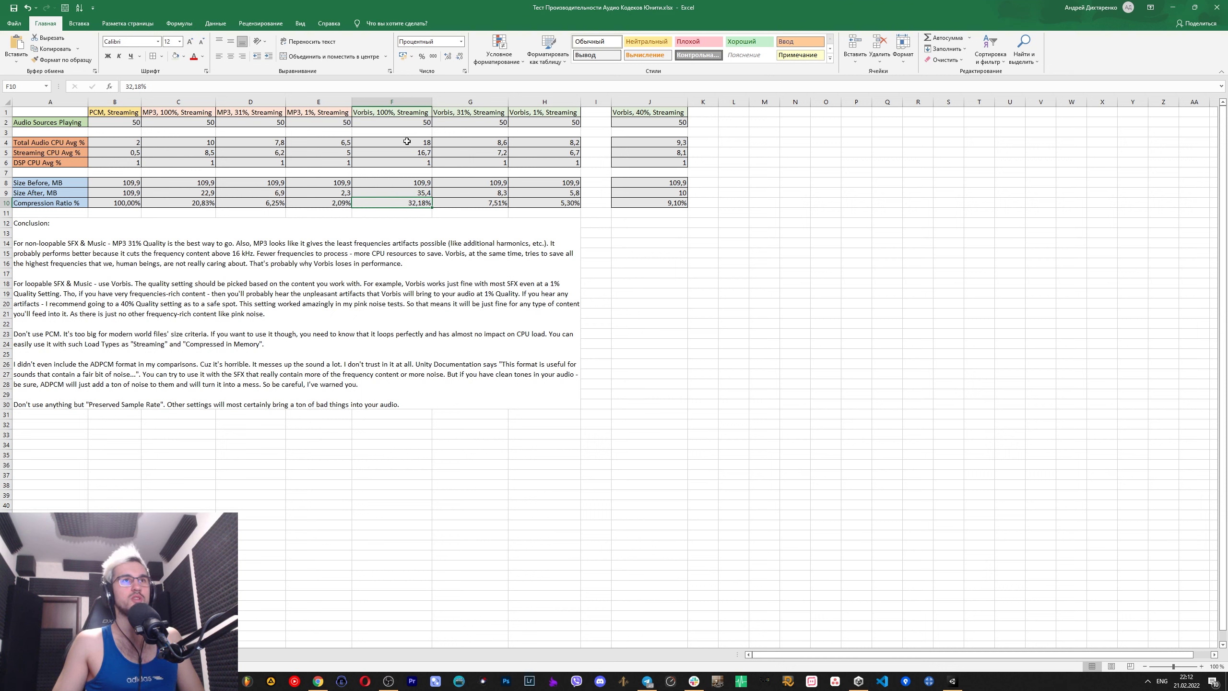
{"action": "left_click", "coordinate": [378, 112]}
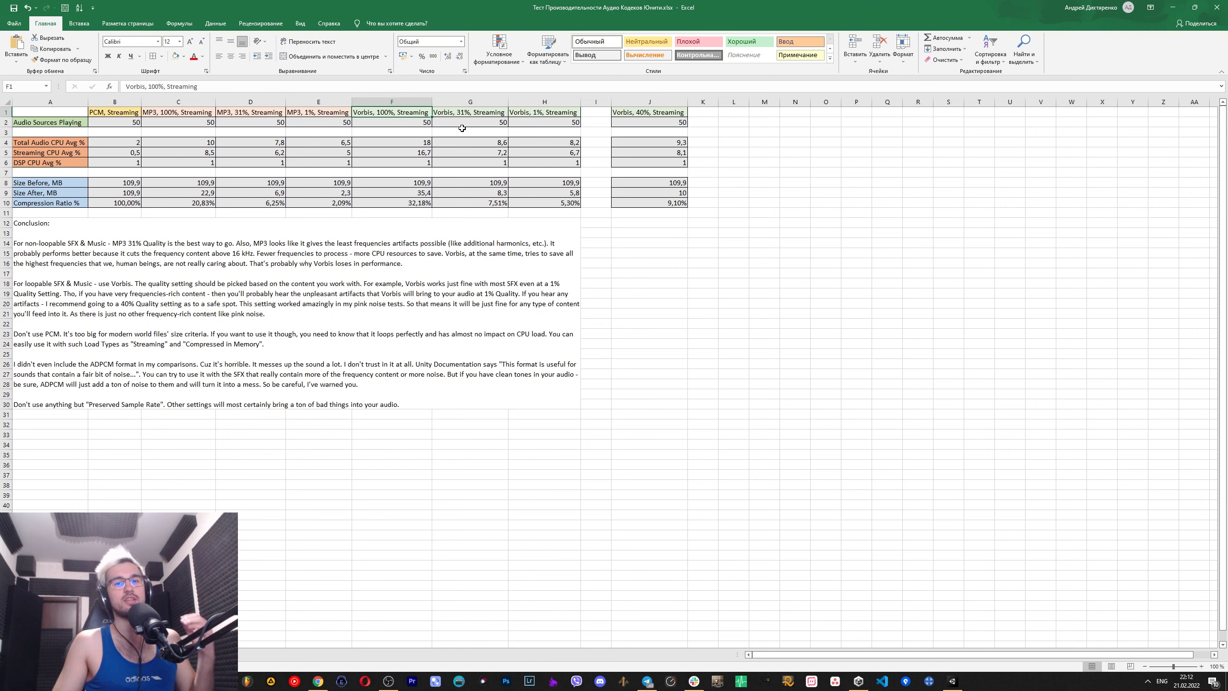
{"action": "left_click_drag", "start_coordinate": [543, 202], "coordinate": [546, 112]}
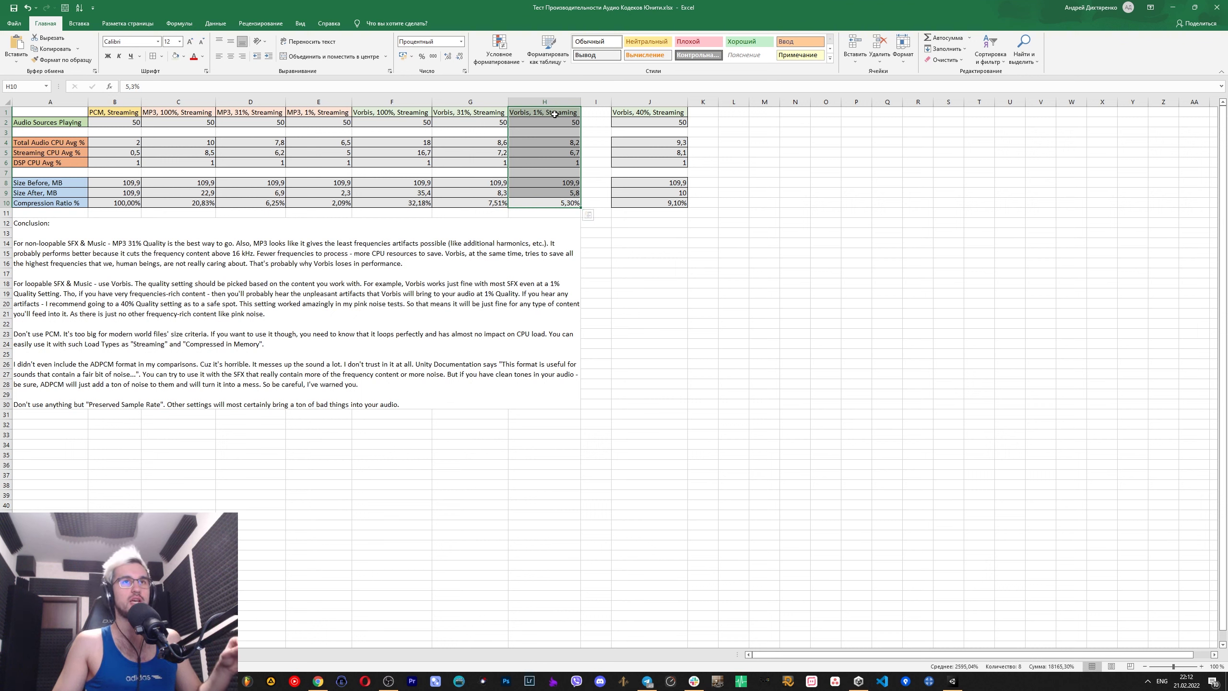
{"action": "left_click", "coordinate": [546, 200]}
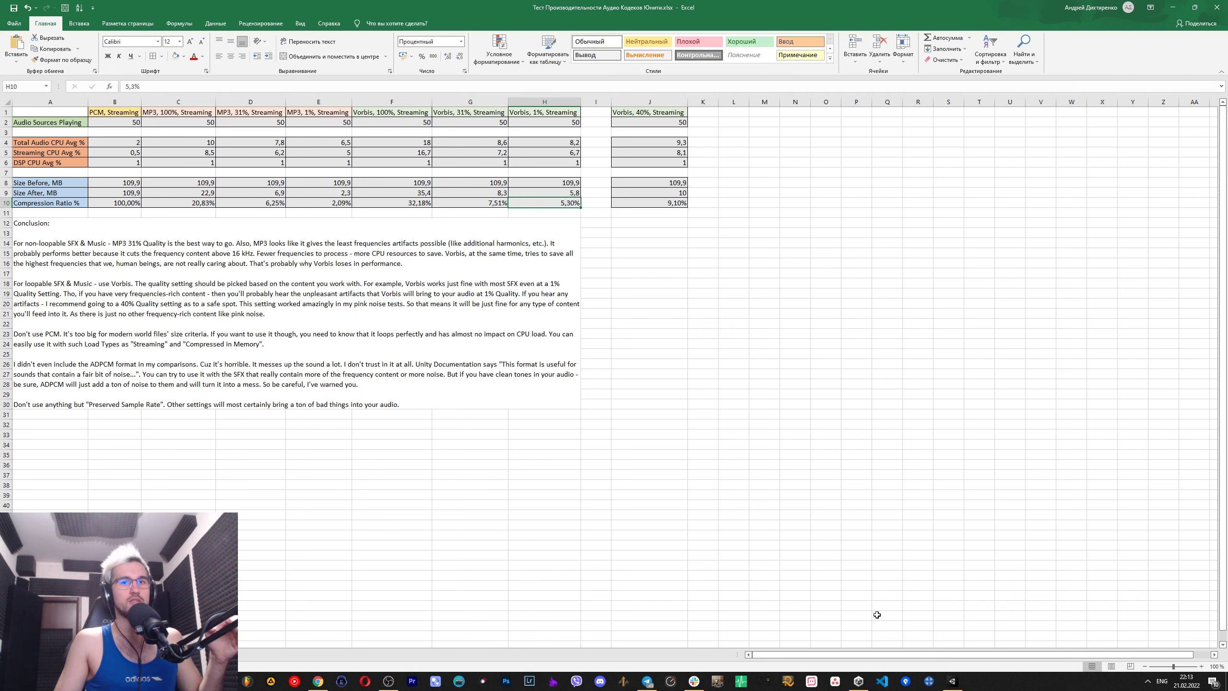
{"action": "left_click", "coordinate": [953, 681]}
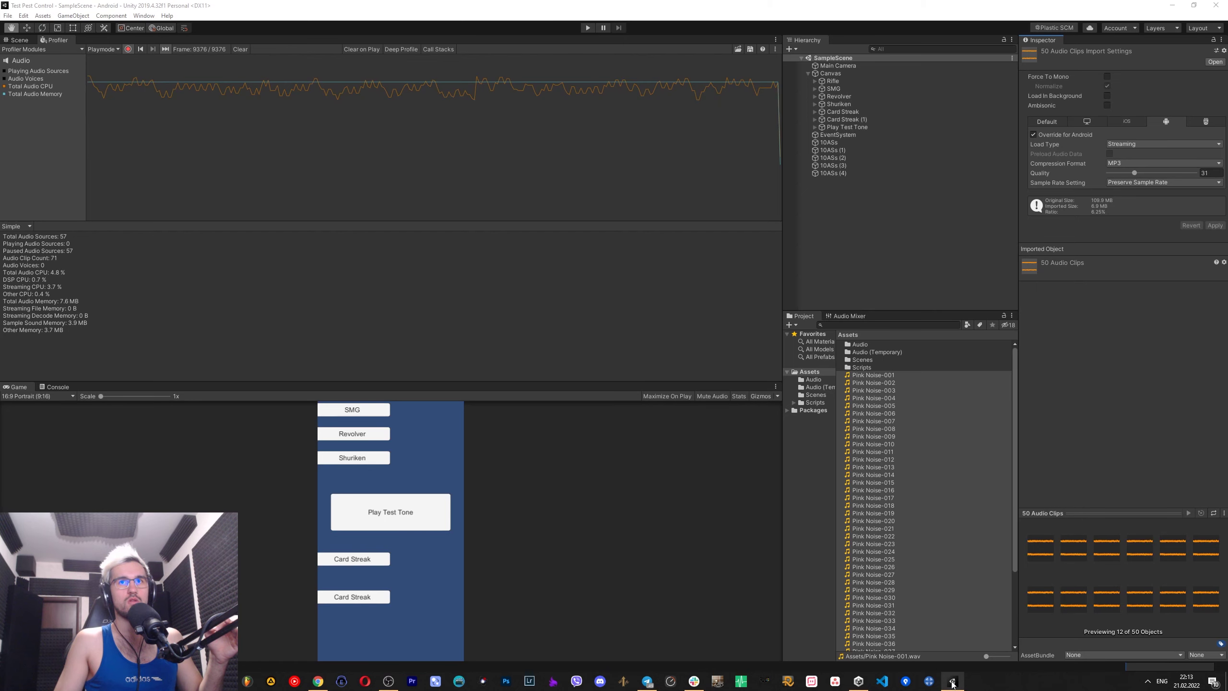
{"action": "left_click", "coordinate": [1124, 144]}
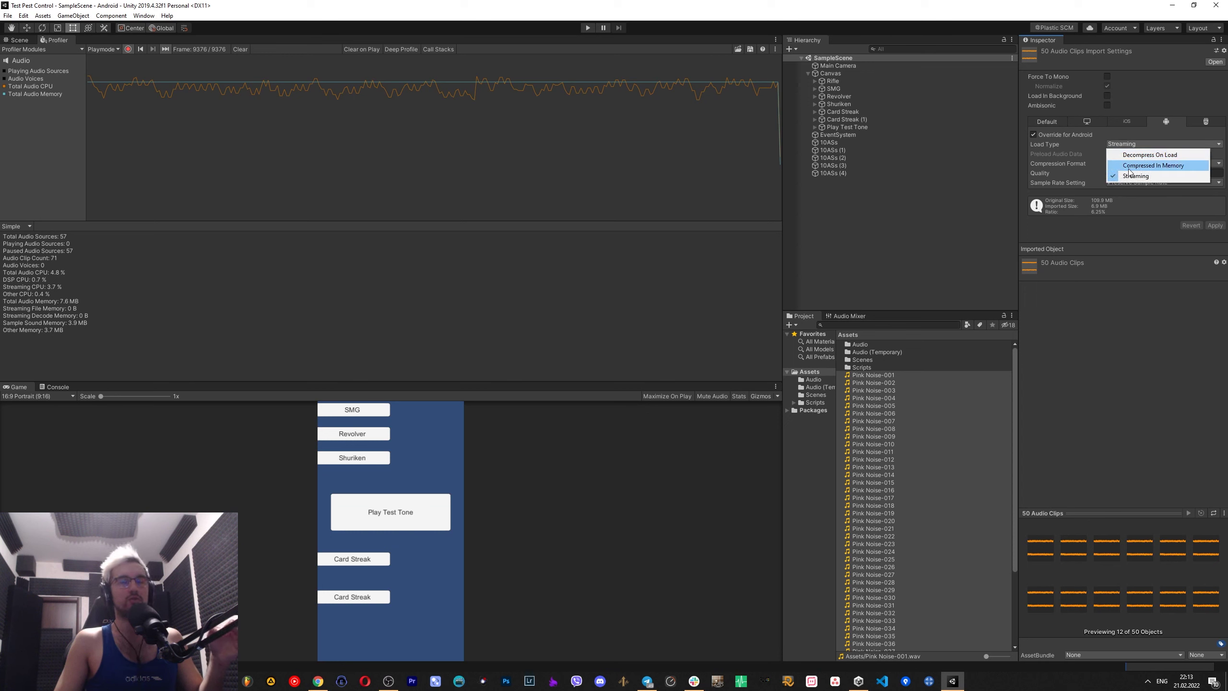
{"action": "left_click", "coordinate": [1170, 377]}
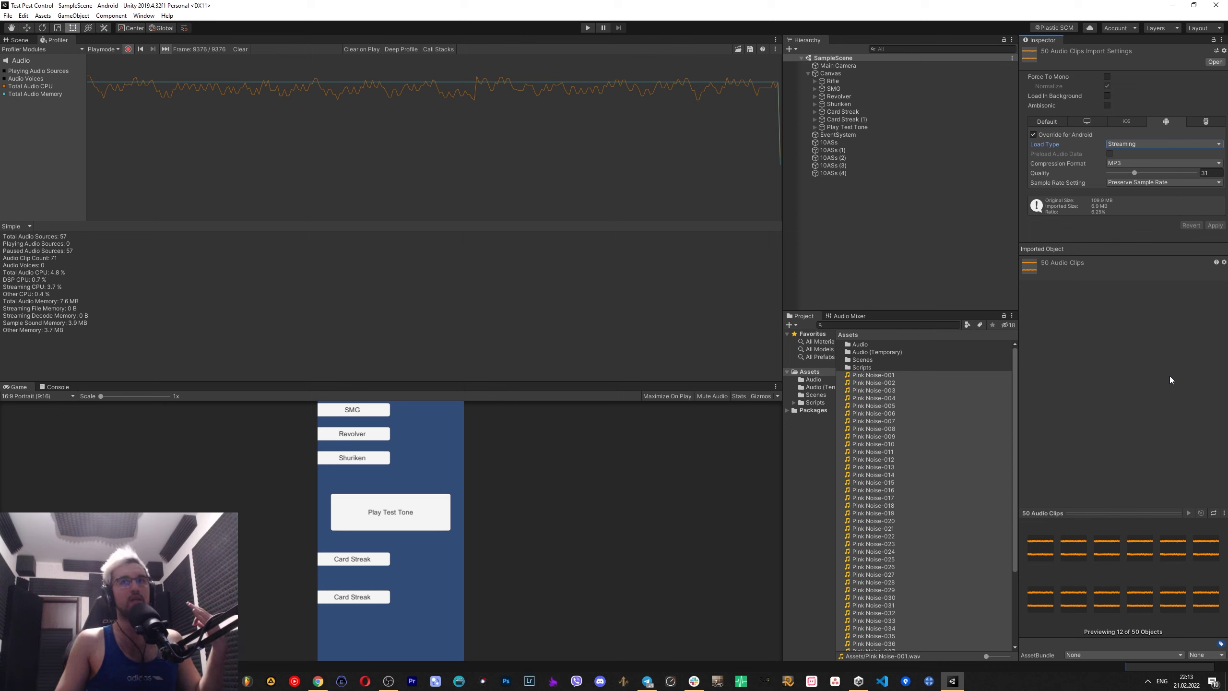
{"action": "left_click", "coordinate": [1142, 141]}
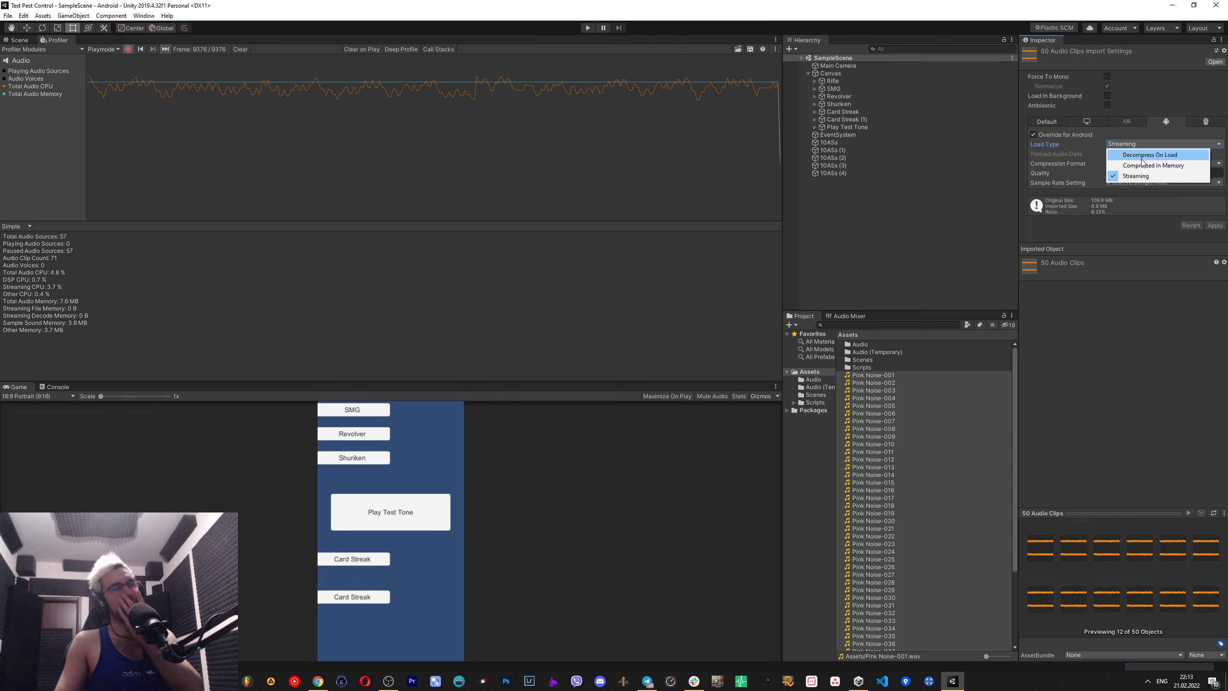
{"action": "left_click", "coordinate": [1154, 326]}
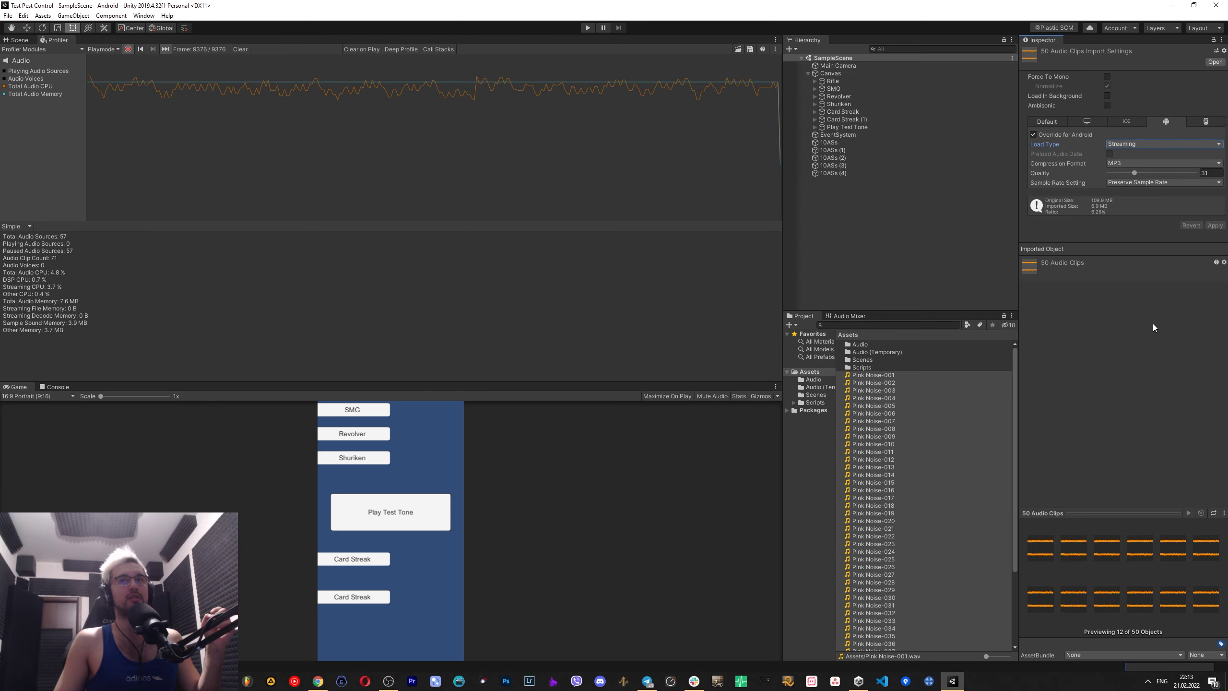
{"action": "left_click", "coordinate": [1172, 4]}
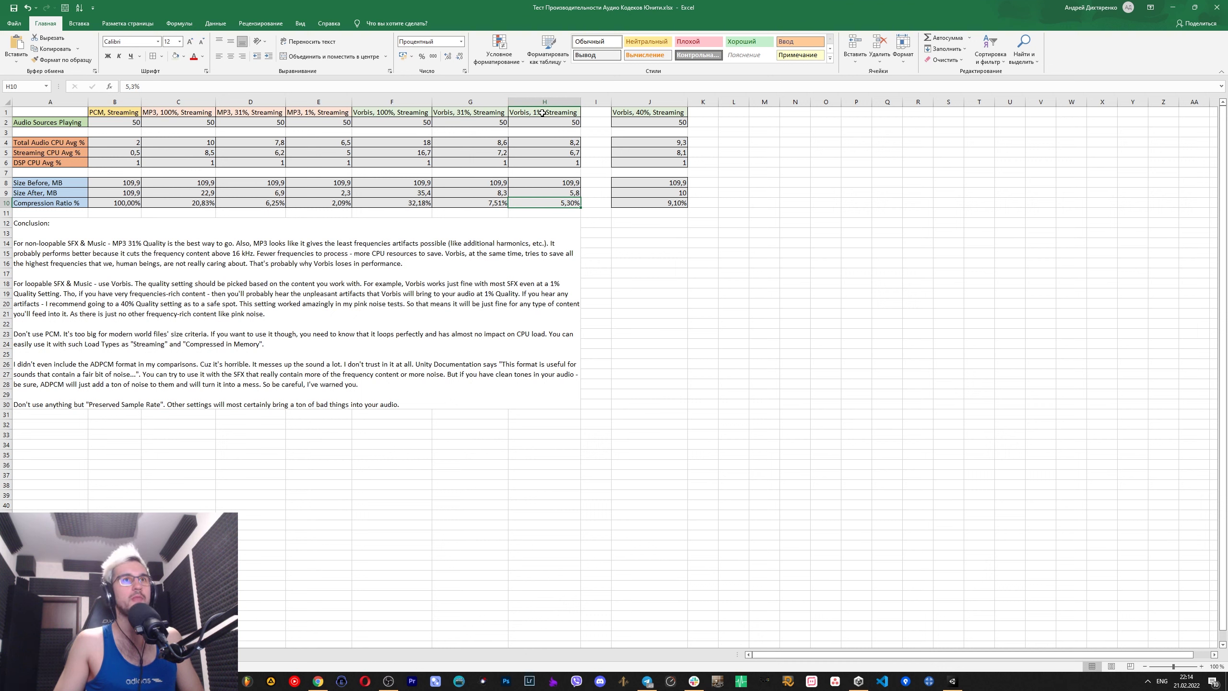
{"action": "double_click", "coordinate": [274, 142]}
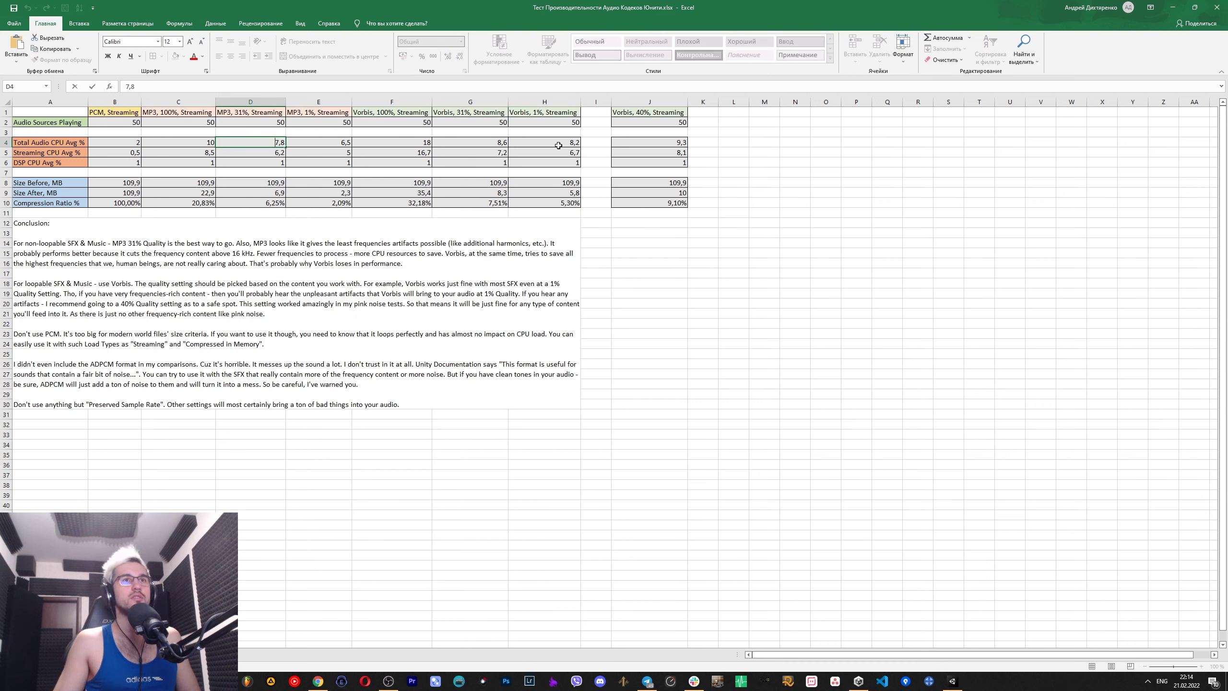
{"action": "left_click", "coordinate": [559, 144]}
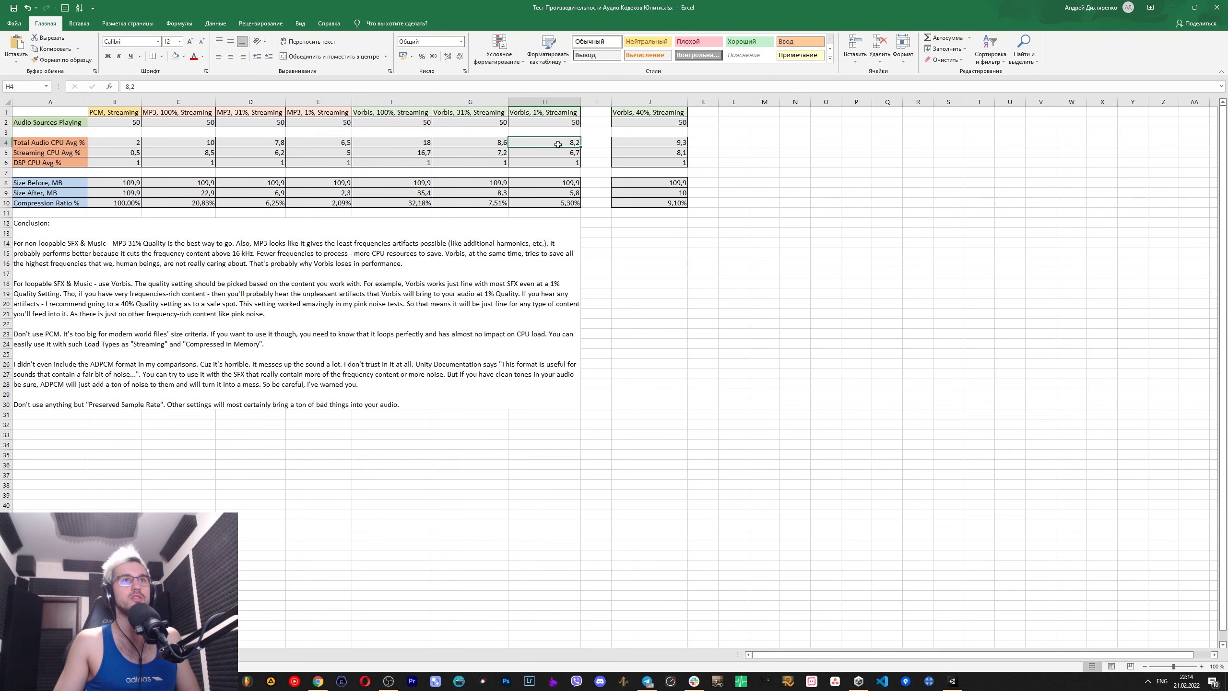
{"action": "left_click", "coordinate": [264, 143]}
{"action": "left_click", "coordinate": [554, 143]}
{"action": "left_click", "coordinate": [265, 143]}
{"action": "left_click", "coordinate": [554, 203]}
{"action": "left_click", "coordinate": [556, 143]}
{"action": "left_click", "coordinate": [549, 181]}
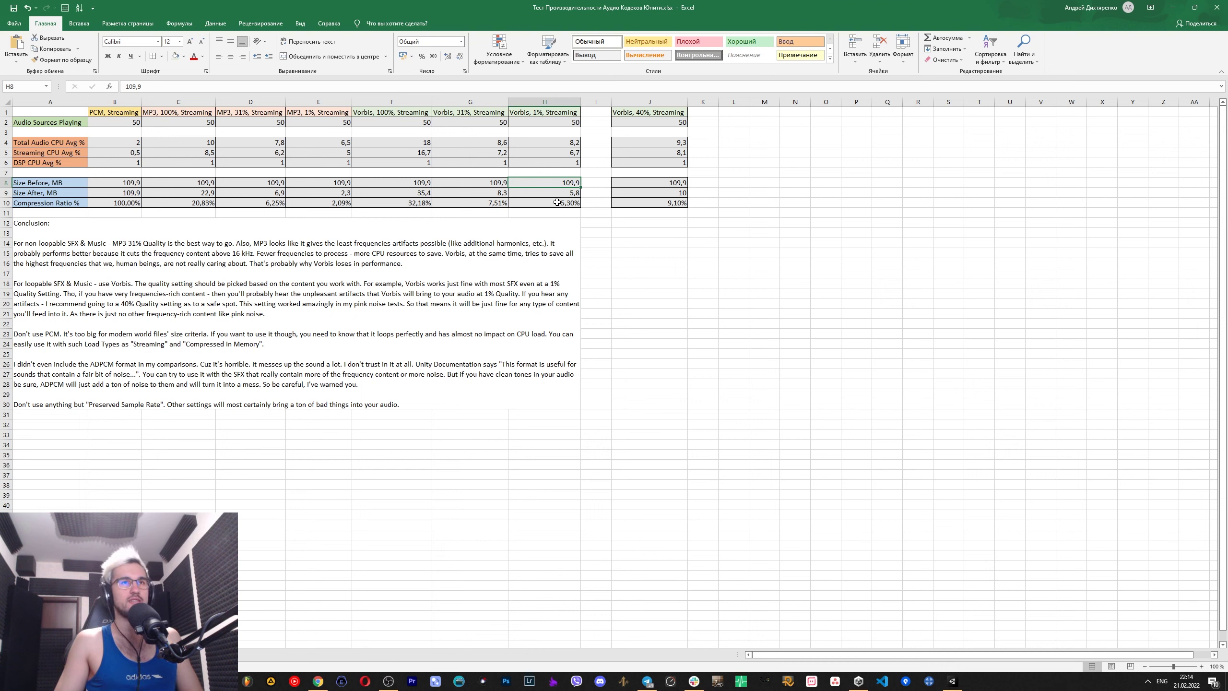
{"action": "left_click", "coordinate": [556, 202]}
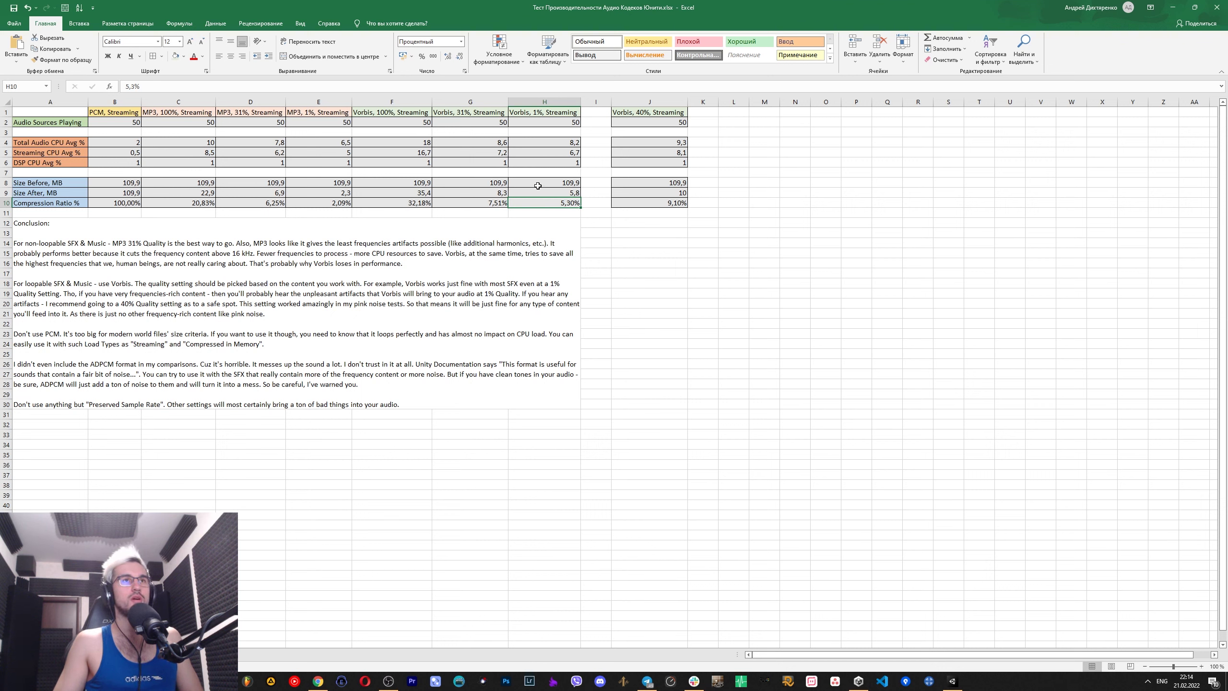
{"action": "left_click_drag", "start_coordinate": [472, 117], "coordinate": [472, 204]}
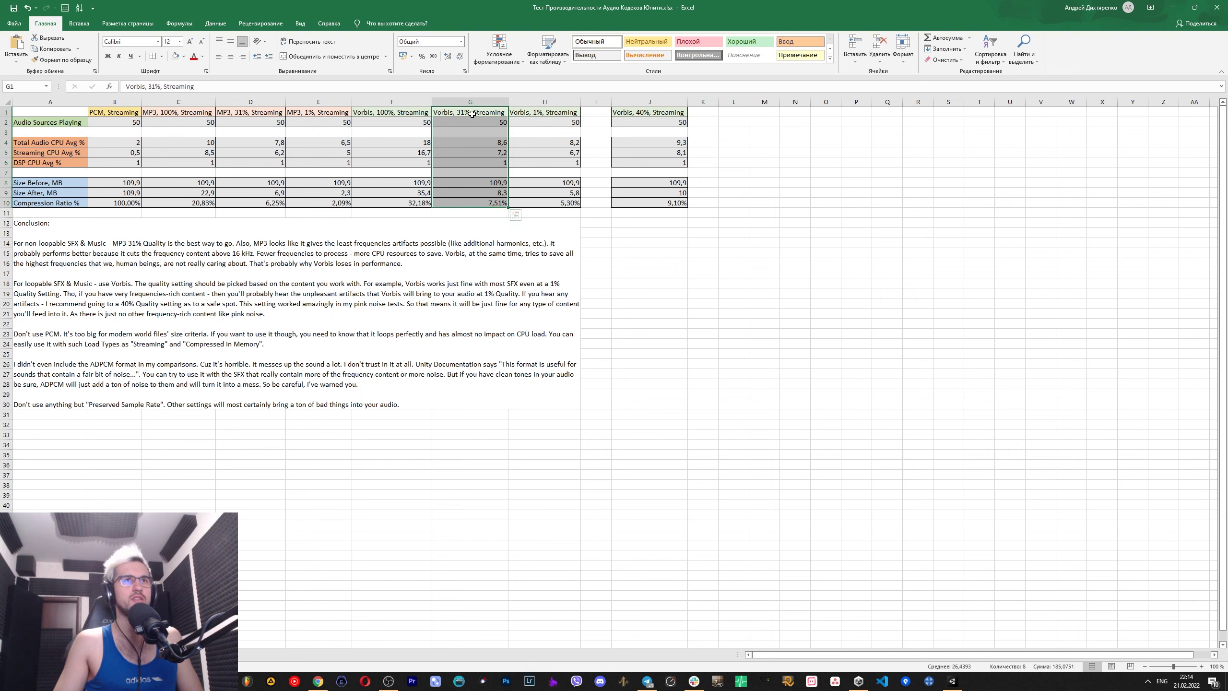
{"action": "left_click_drag", "start_coordinate": [251, 116], "coordinate": [257, 164]}
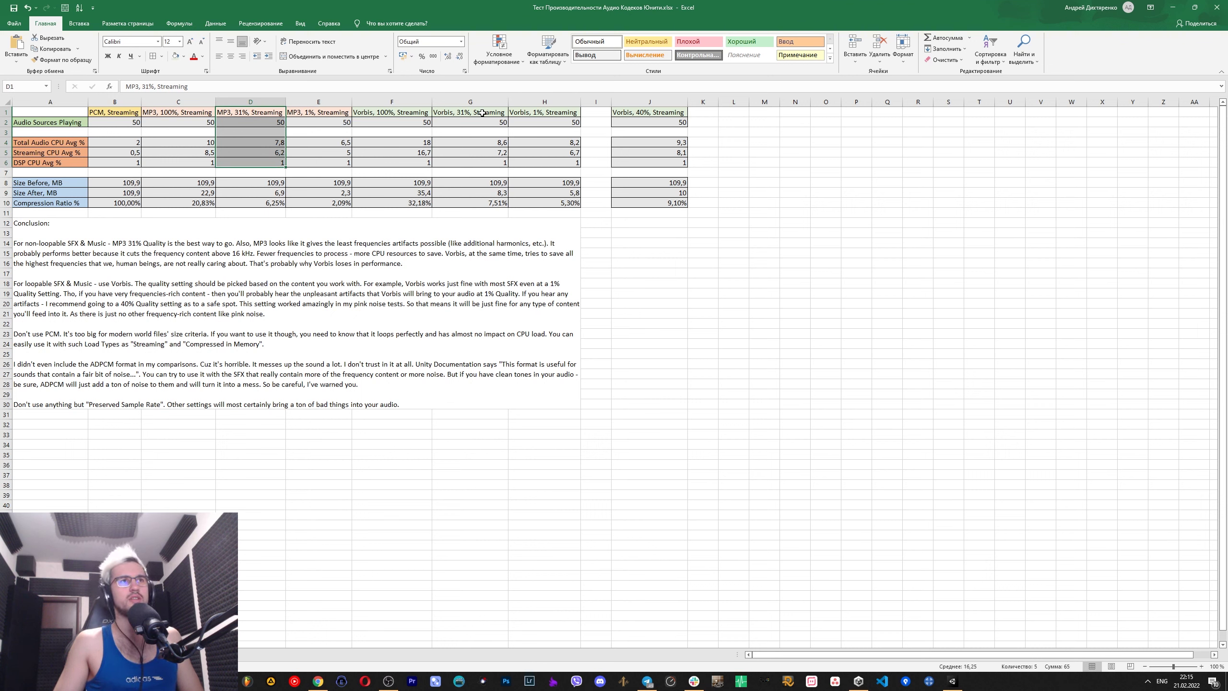
{"action": "left_click_drag", "start_coordinate": [481, 114], "coordinate": [481, 161]}
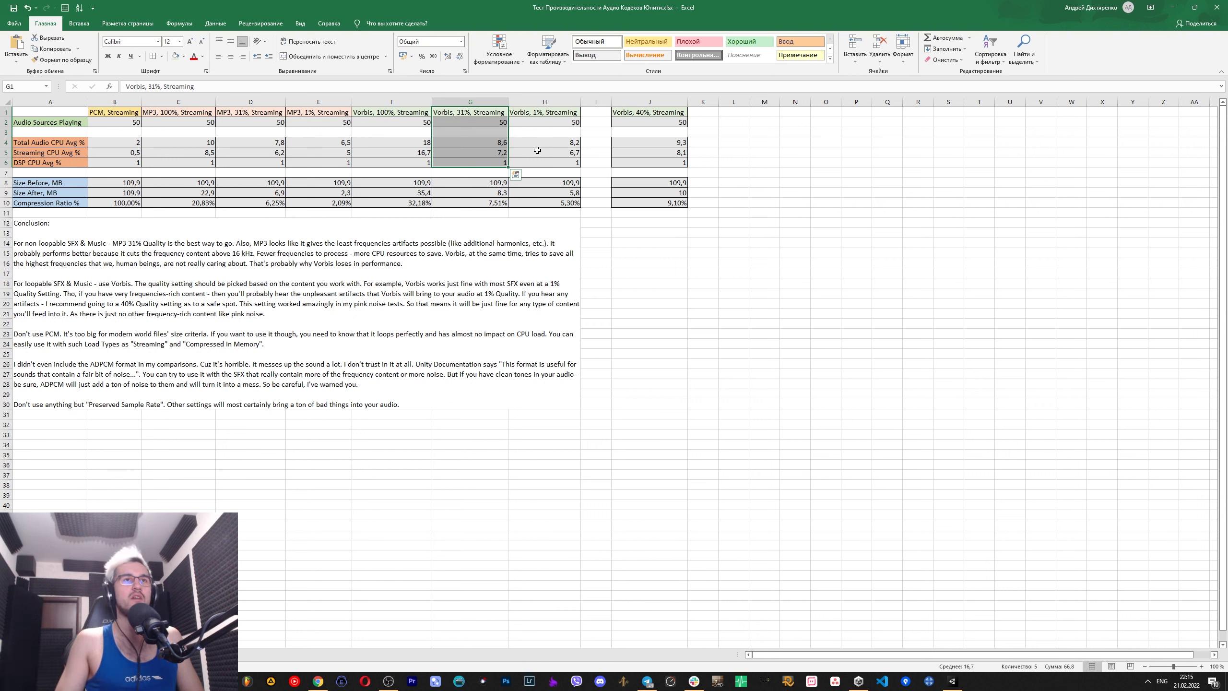
{"action": "left_click", "coordinate": [485, 184]}
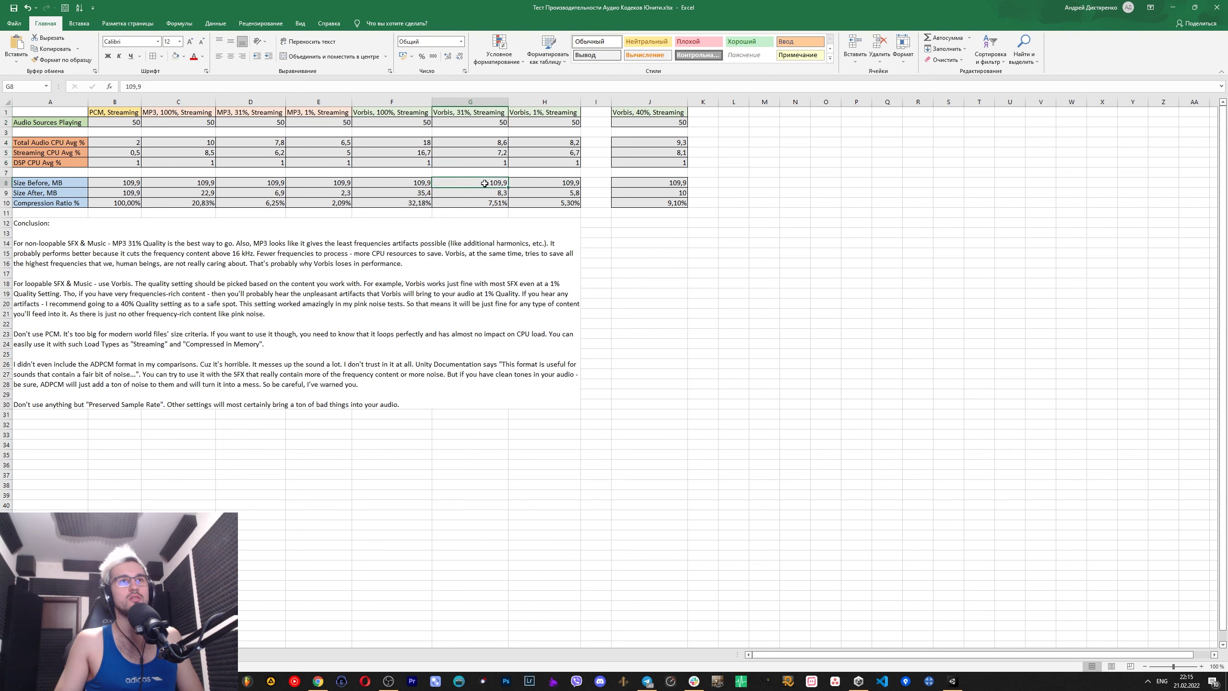
{"action": "left_click_drag", "start_coordinate": [470, 112], "coordinate": [472, 203]}
{"action": "left_click_drag", "start_coordinate": [317, 112], "coordinate": [320, 203]}
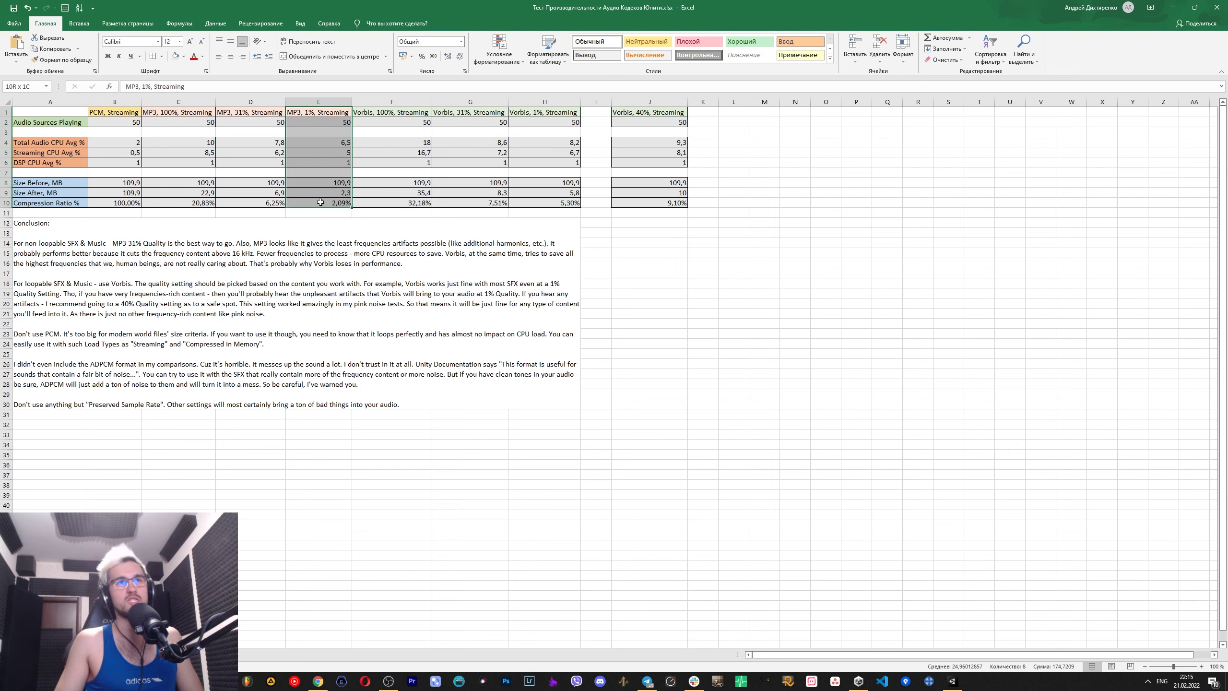
{"action": "left_click_drag", "start_coordinate": [643, 114], "coordinate": [637, 203]}
{"action": "left_click", "coordinate": [633, 113]}
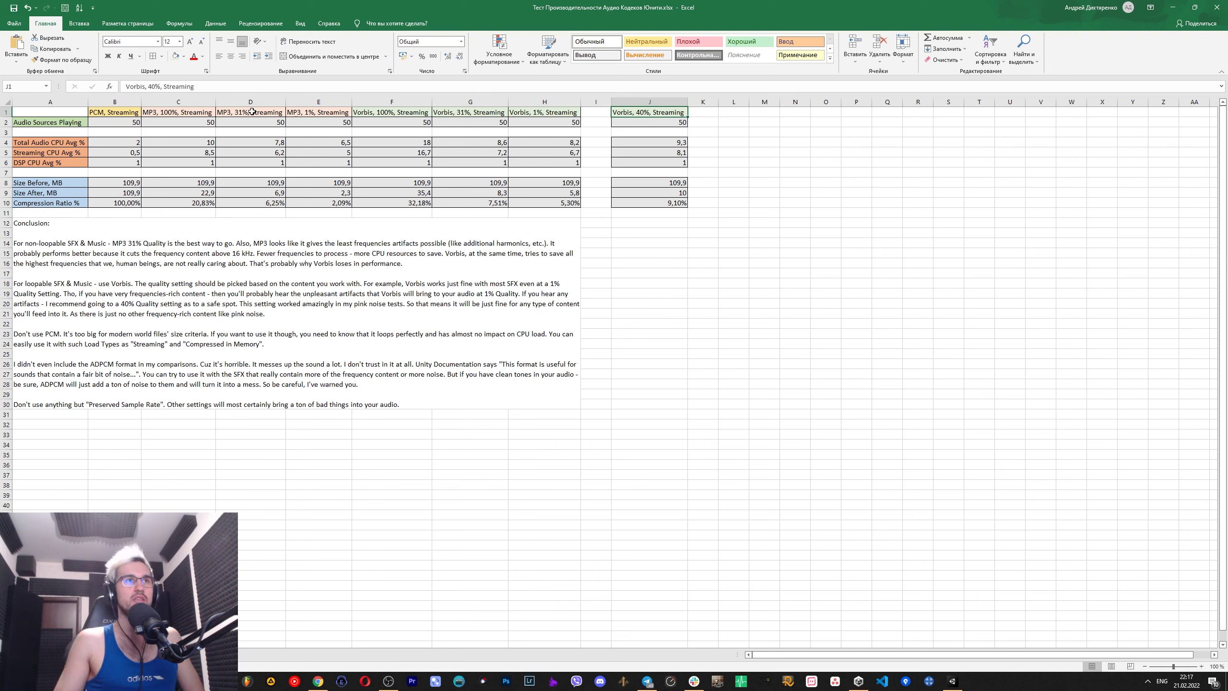
{"action": "double_click", "coordinate": [122, 243]}
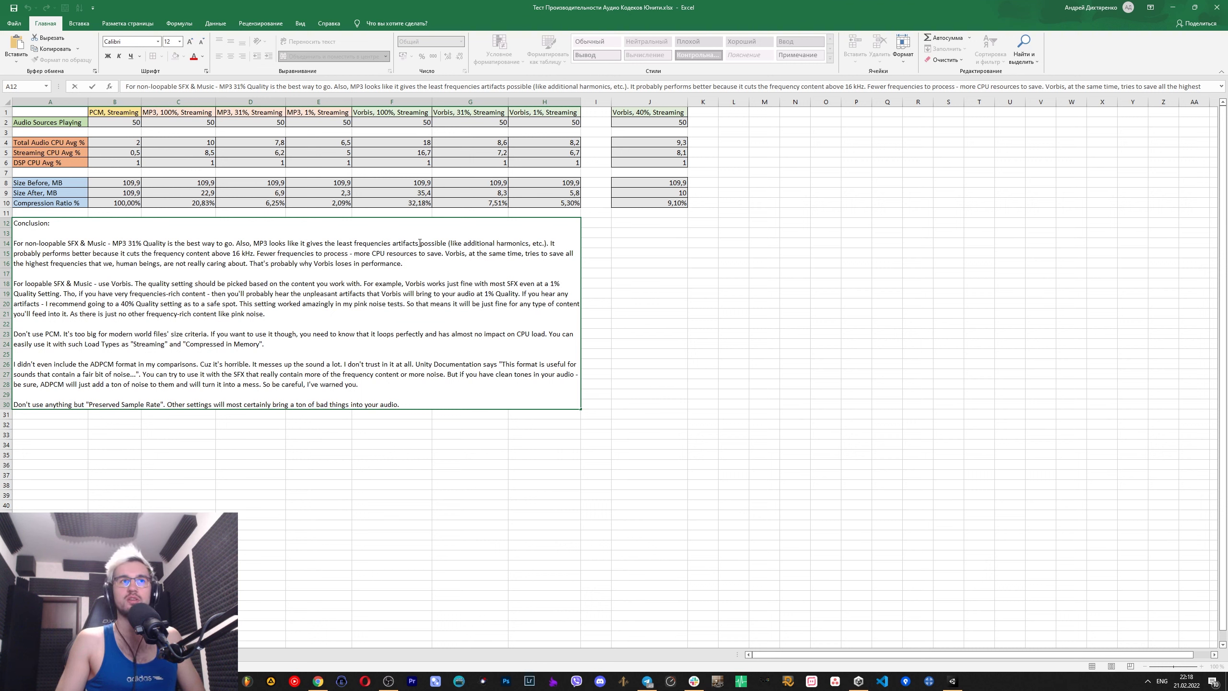
{"action": "left_click_drag", "start_coordinate": [446, 243], "coordinate": [434, 242]}
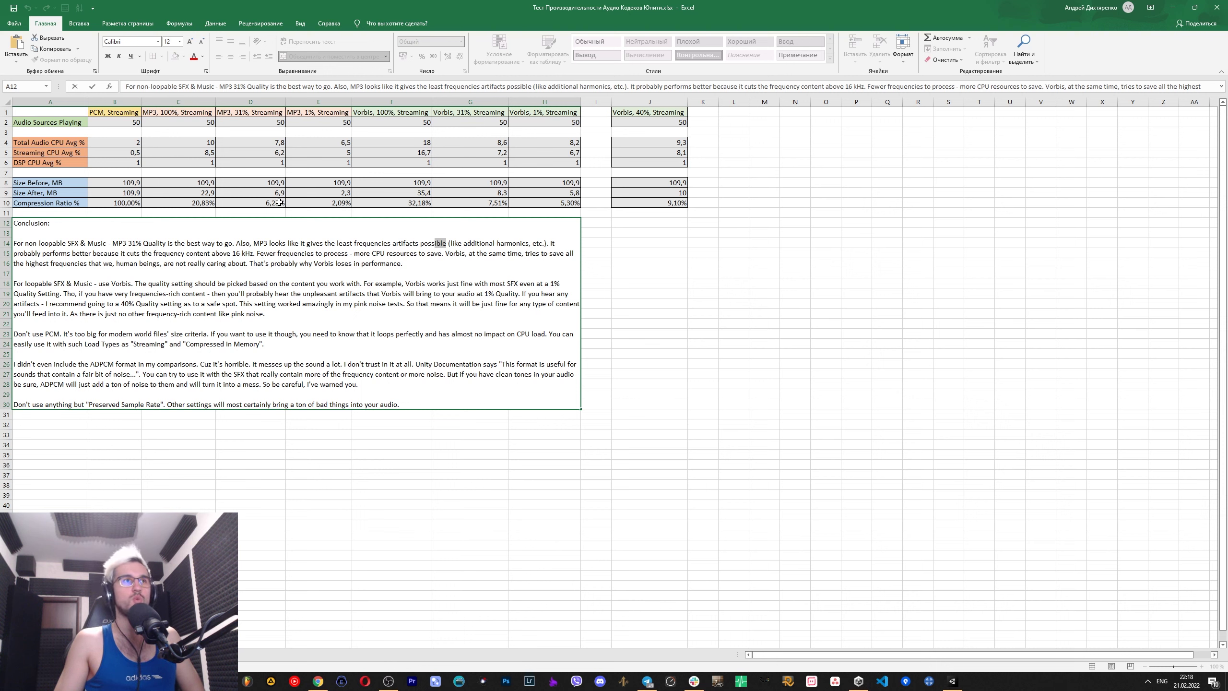
{"action": "left_click", "coordinate": [266, 120]}
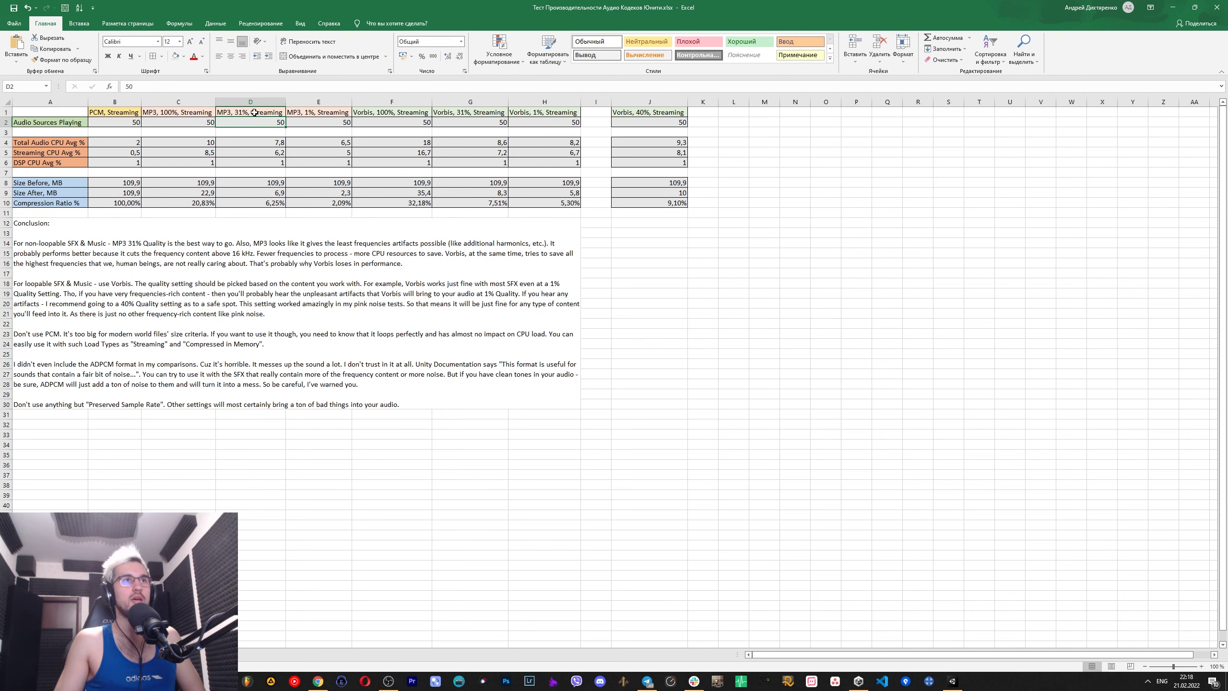
{"action": "left_click", "coordinate": [261, 113]}
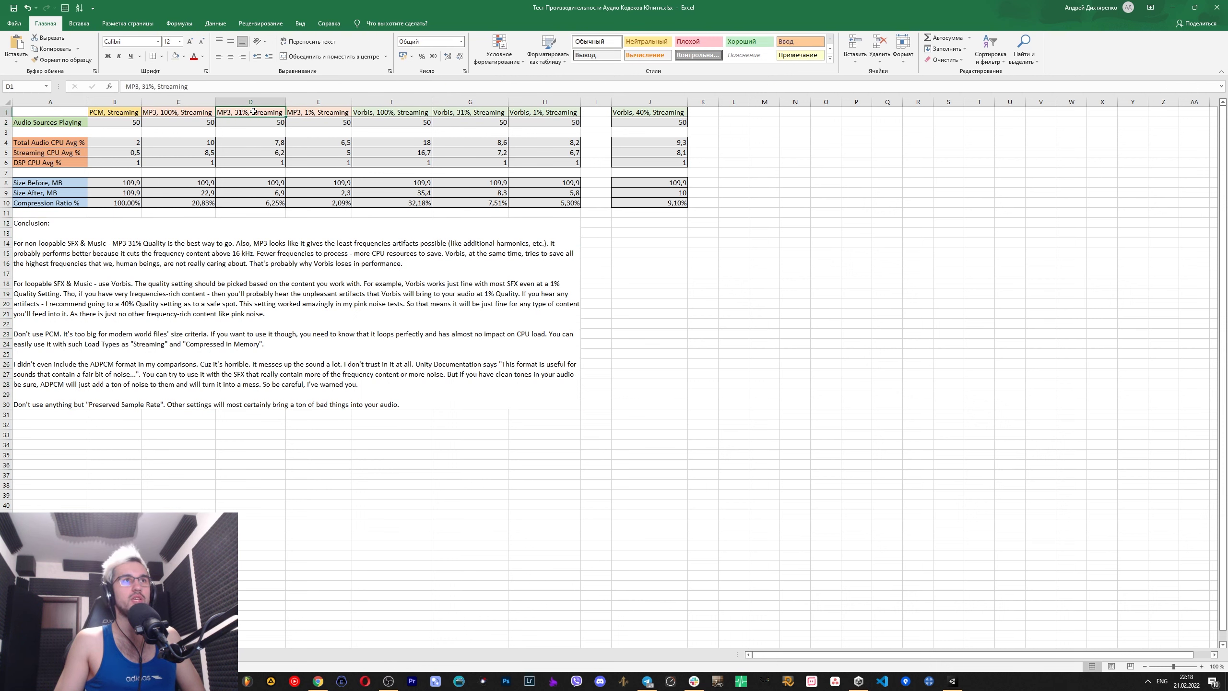
{"action": "left_click", "coordinate": [261, 204]}
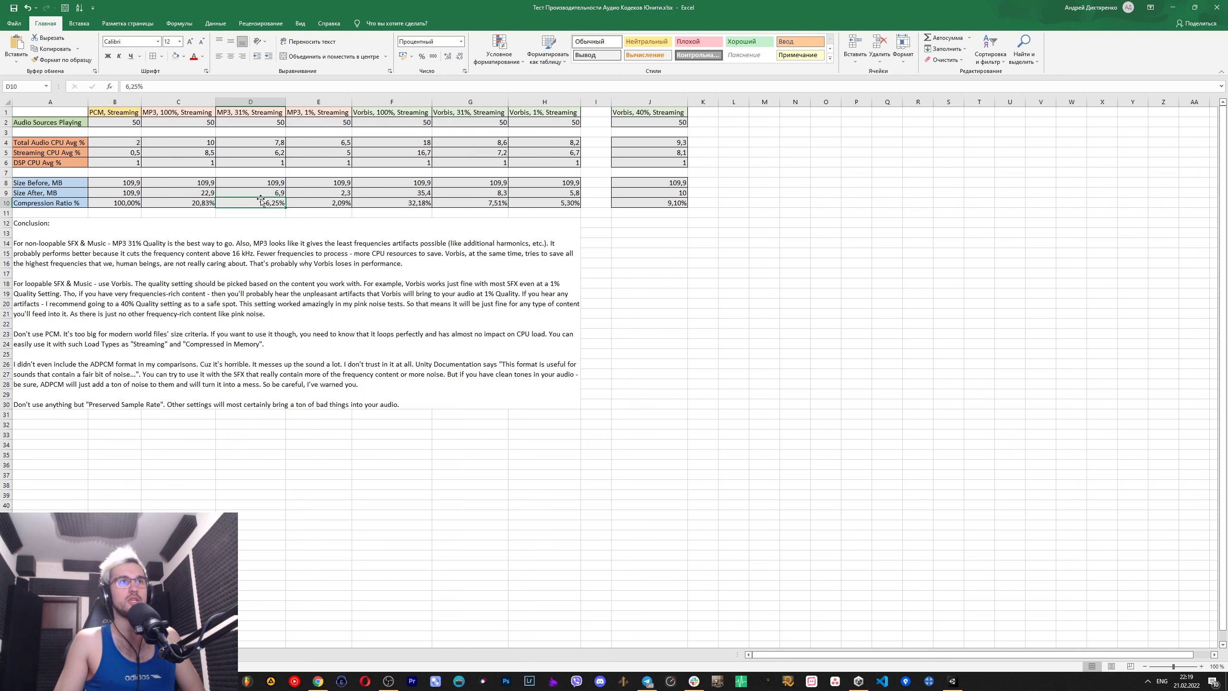
{"action": "left_click", "coordinate": [275, 143]}
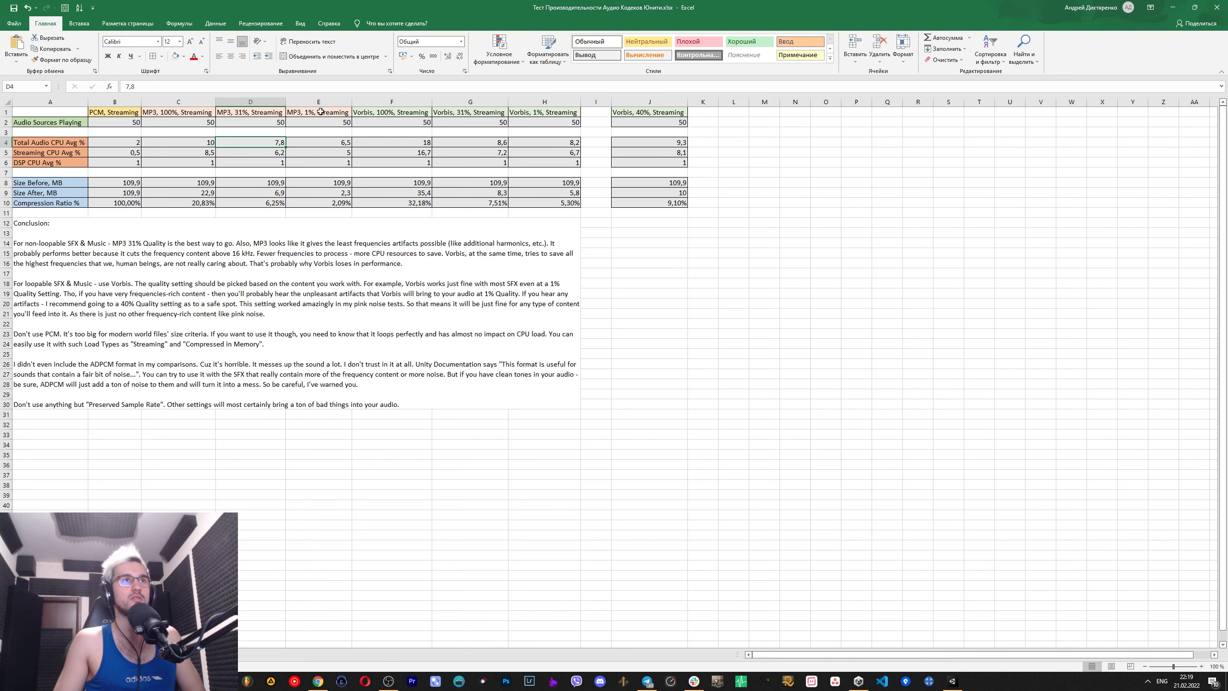
{"action": "left_click", "coordinate": [249, 114]}
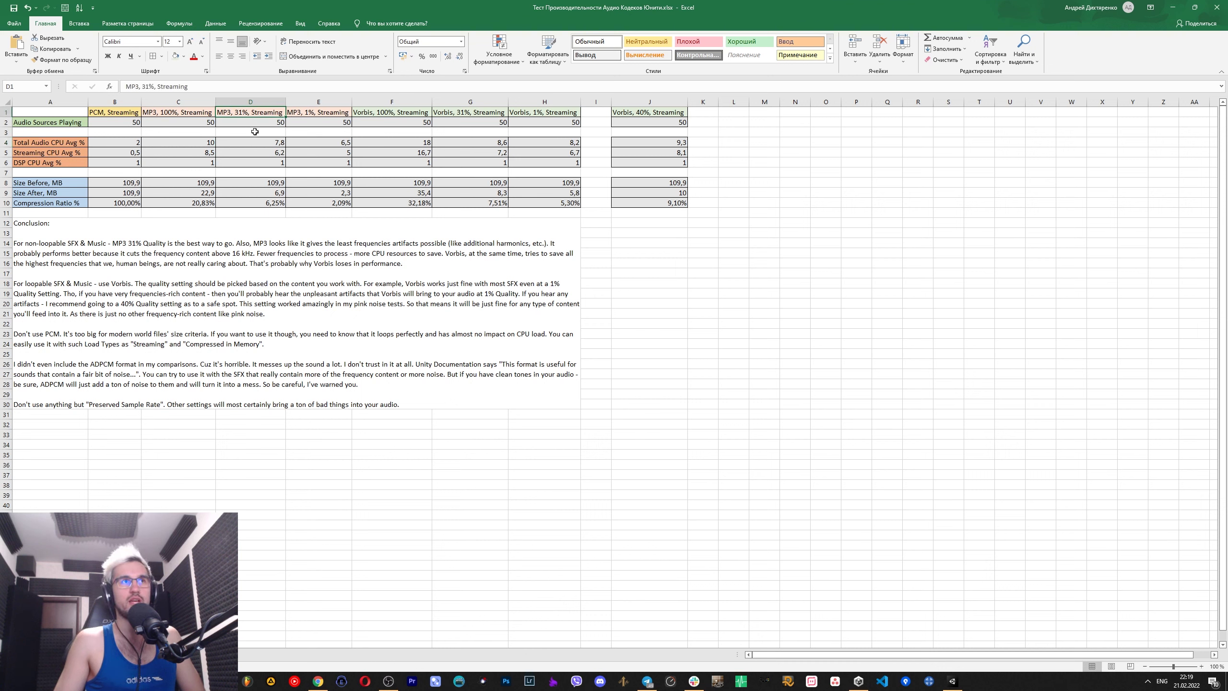
{"action": "left_click", "coordinate": [632, 112]}
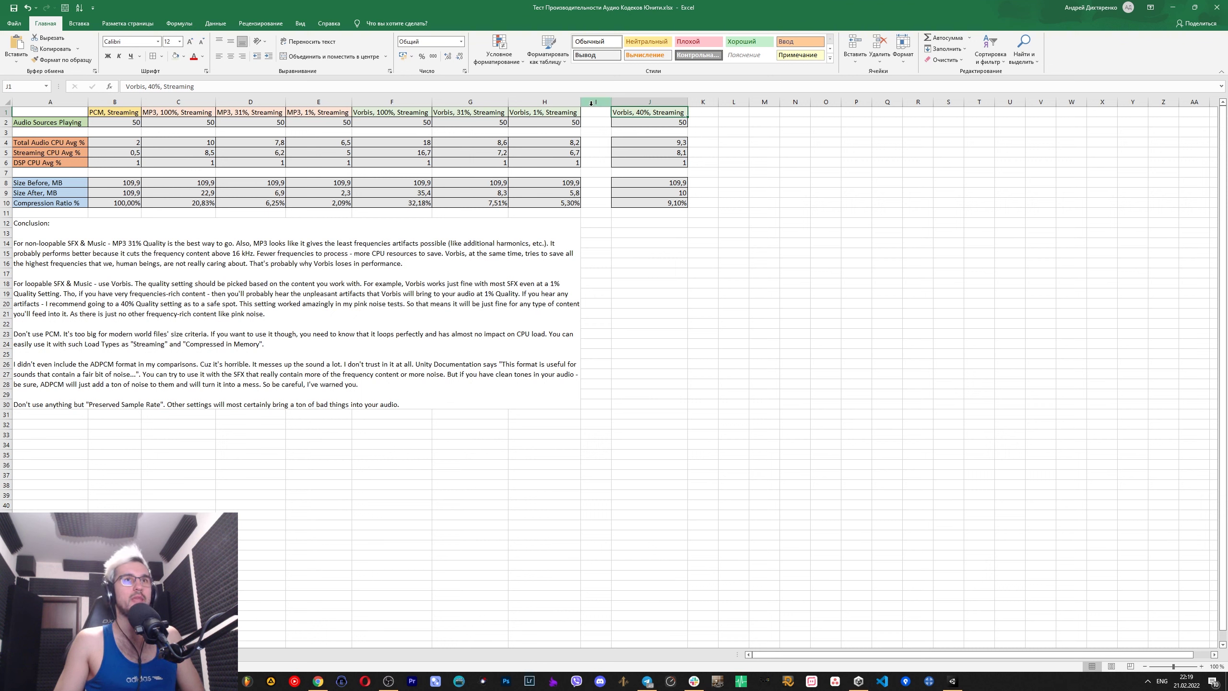
{"action": "left_click", "coordinate": [240, 114]}
{"action": "left_click", "coordinate": [249, 141]}
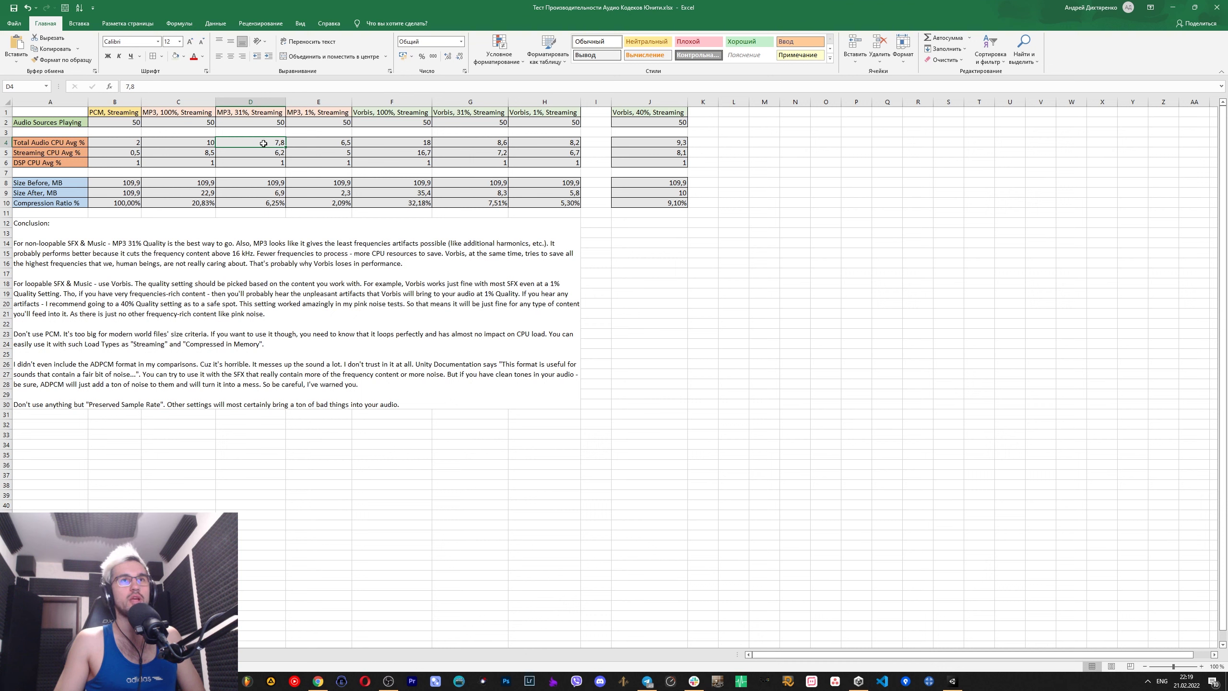
{"action": "left_click", "coordinate": [650, 141]}
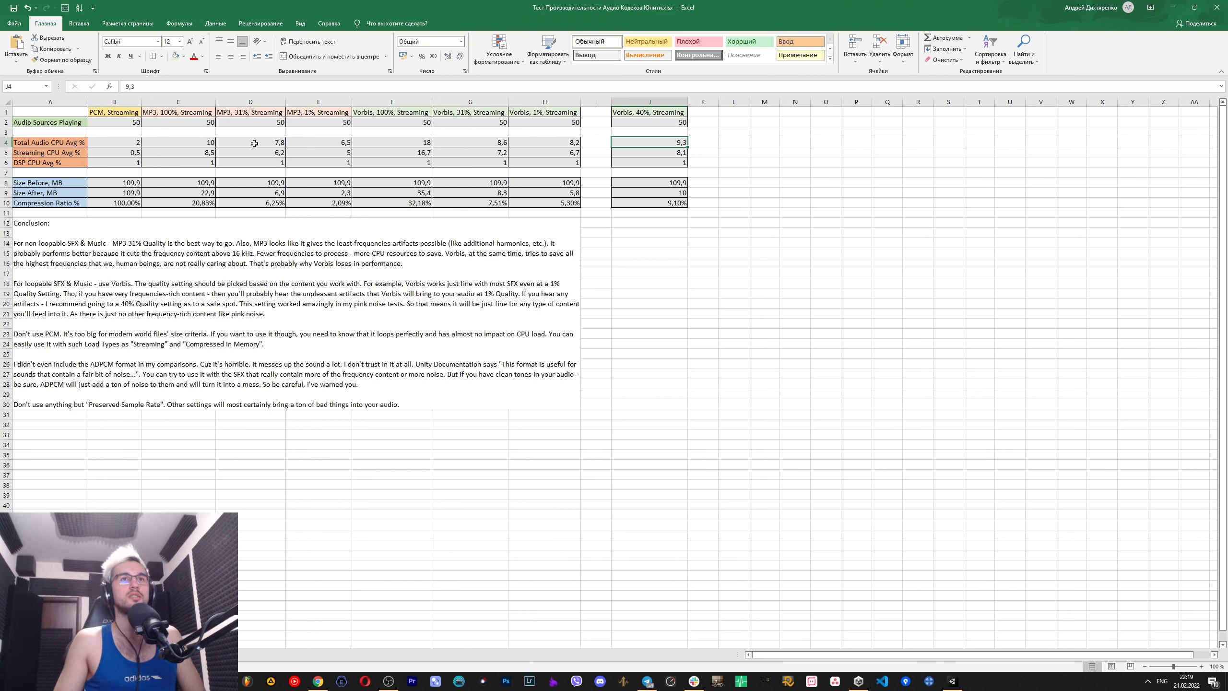
{"action": "left_click", "coordinate": [666, 204]}
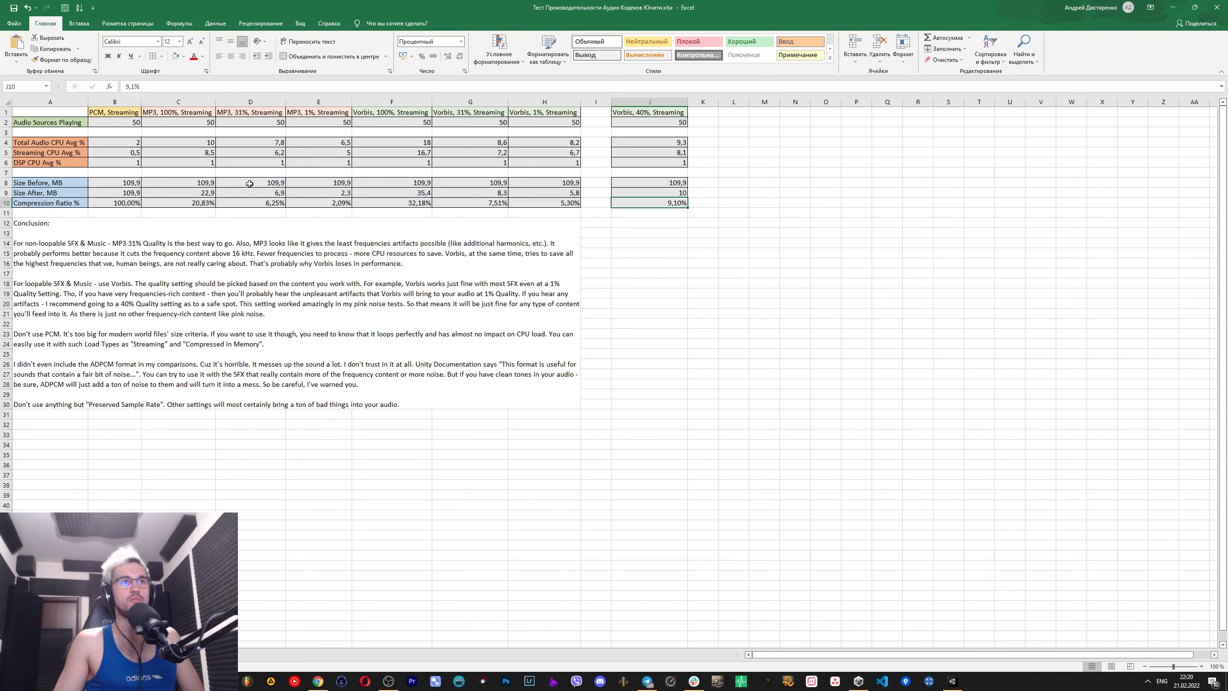
{"action": "left_click", "coordinate": [263, 203]}
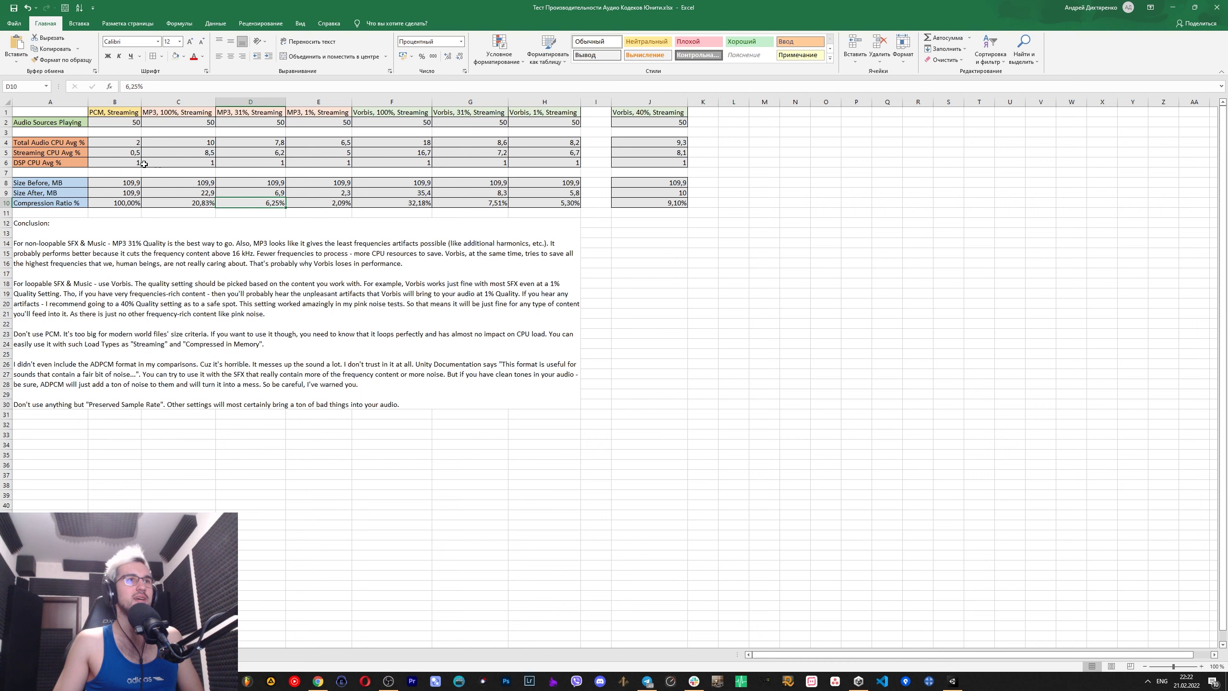
{"action": "left_click", "coordinate": [130, 153]}
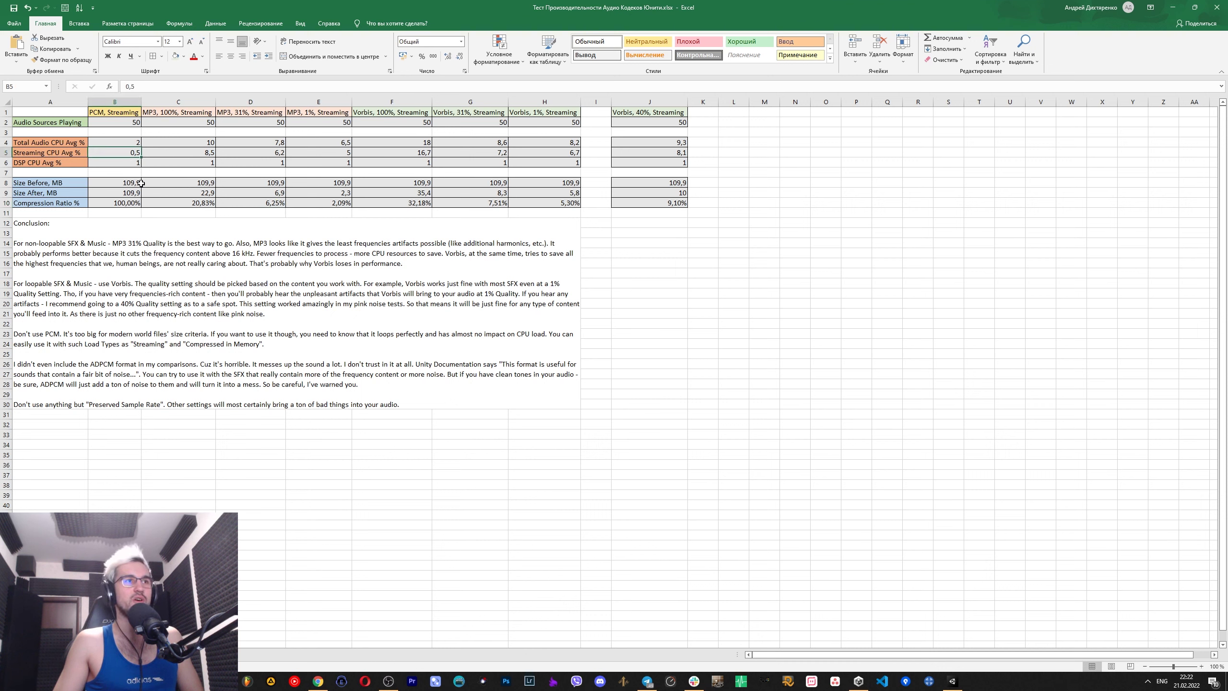
{"action": "left_click", "coordinate": [19, 362]}
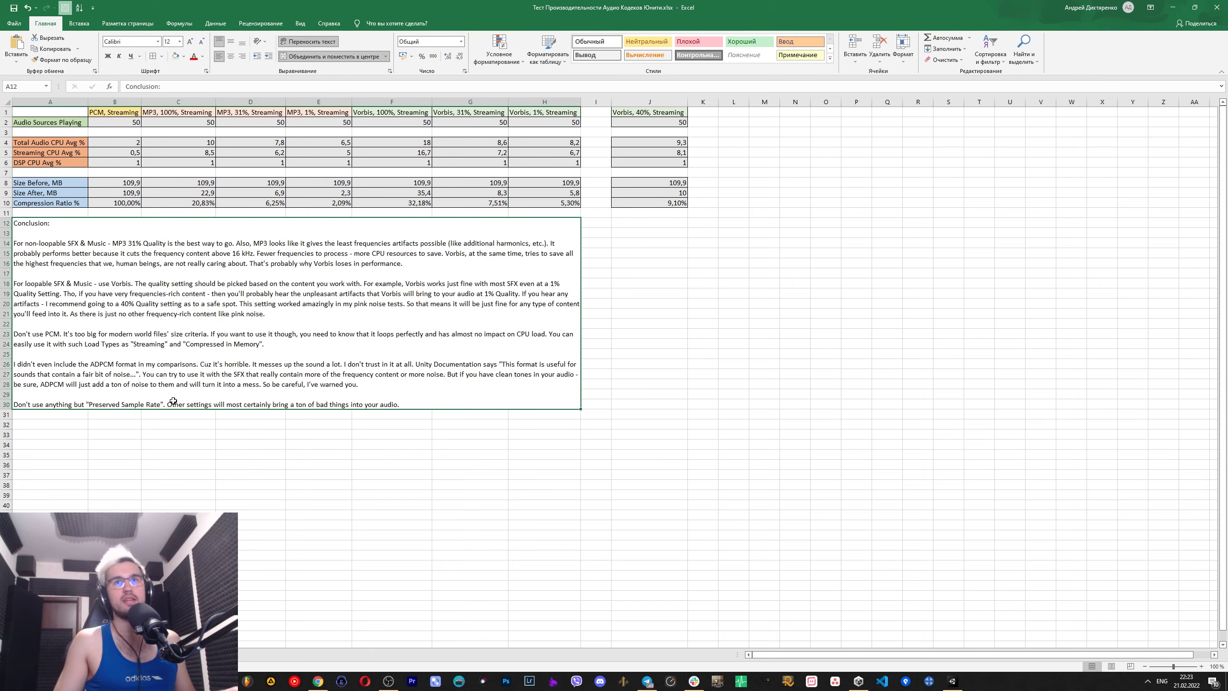
{"action": "key", "text": "alt+Tab"}
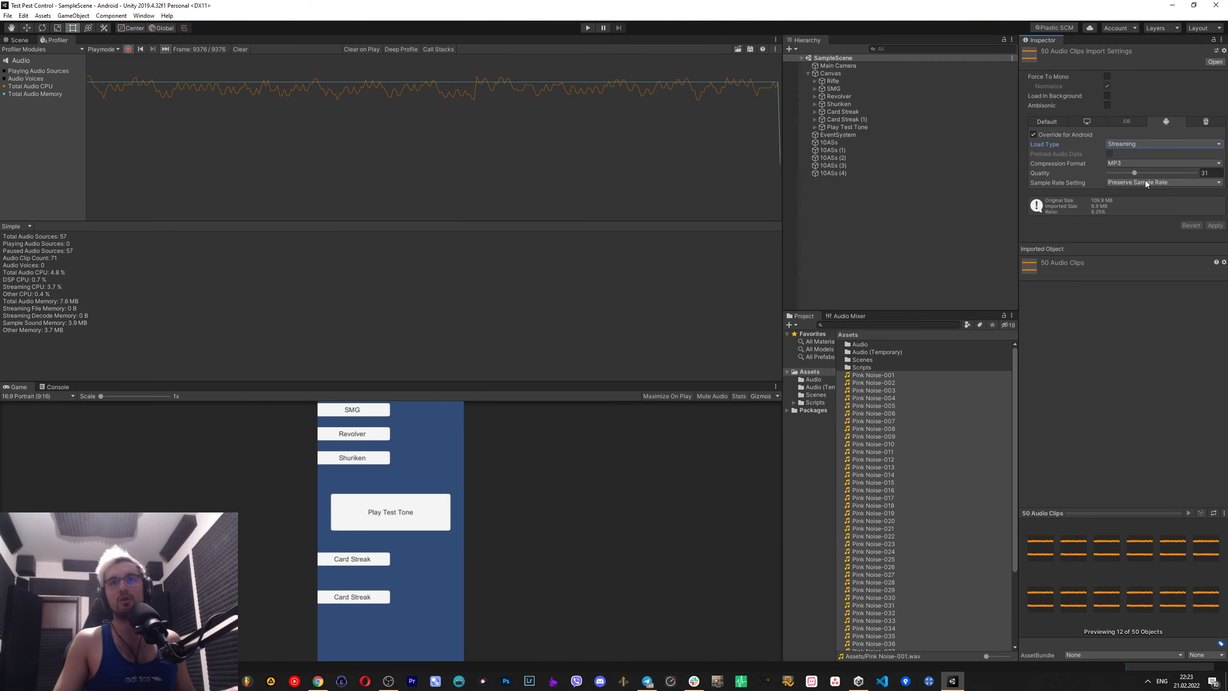
{"action": "left_click", "coordinate": [1113, 184]}
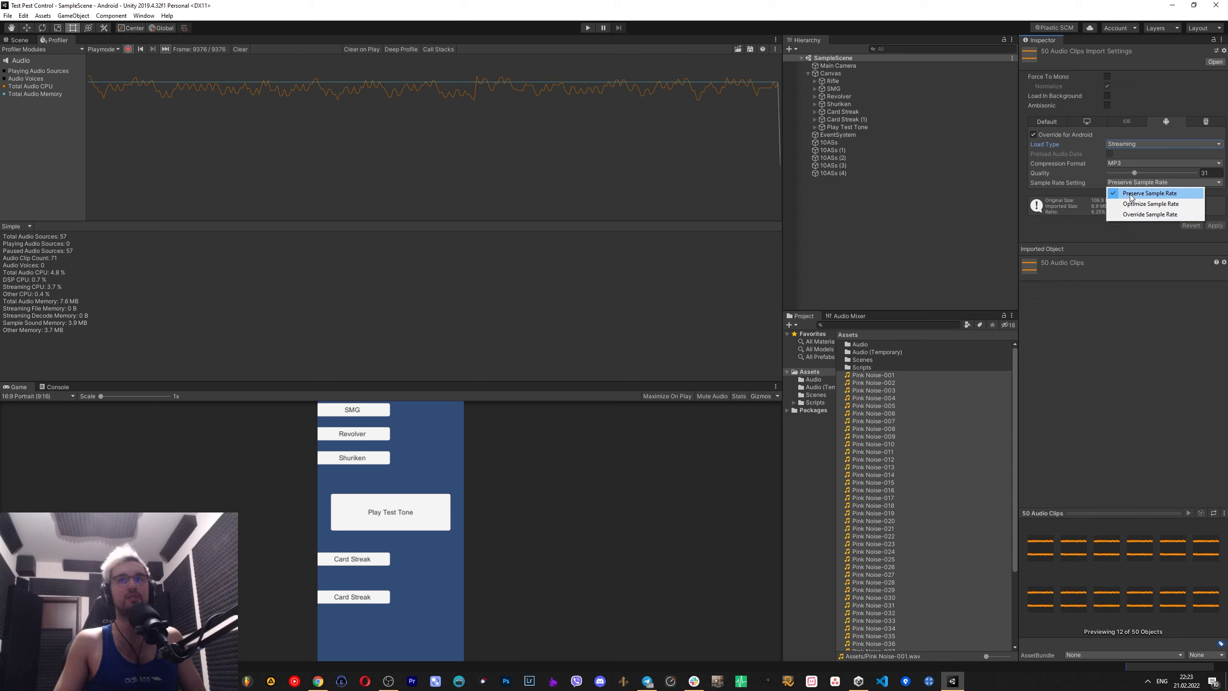
{"action": "left_click", "coordinate": [1130, 194]}
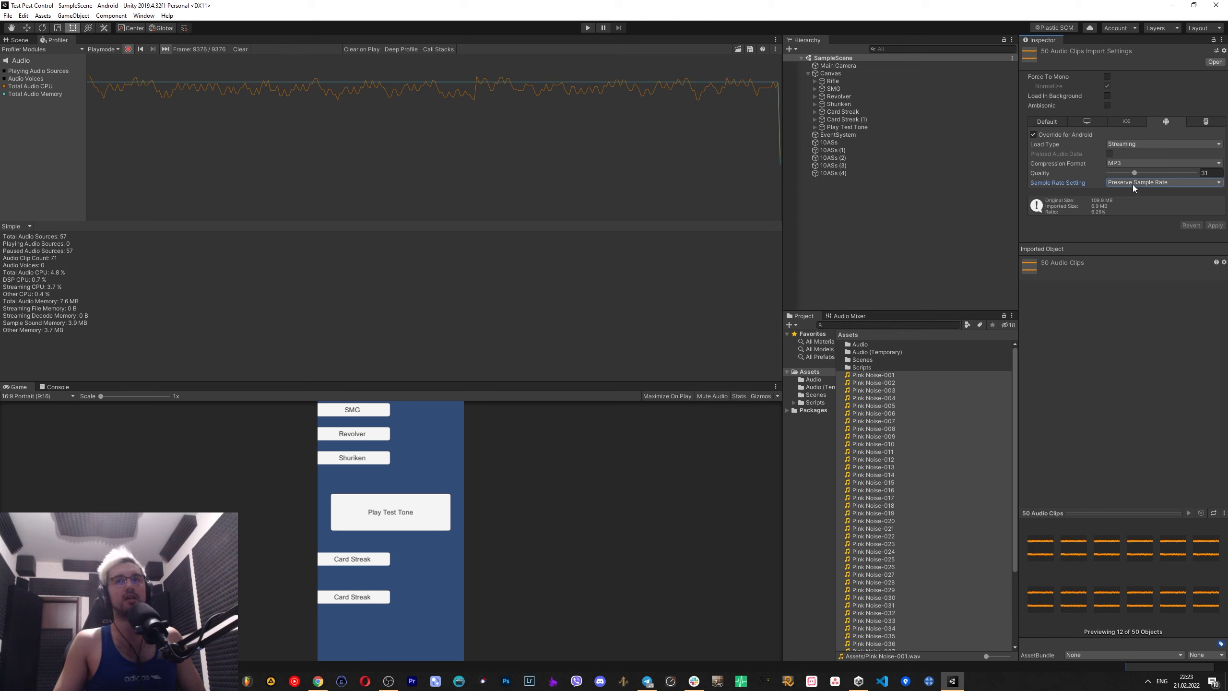
{"action": "left_click", "coordinate": [1134, 181]}
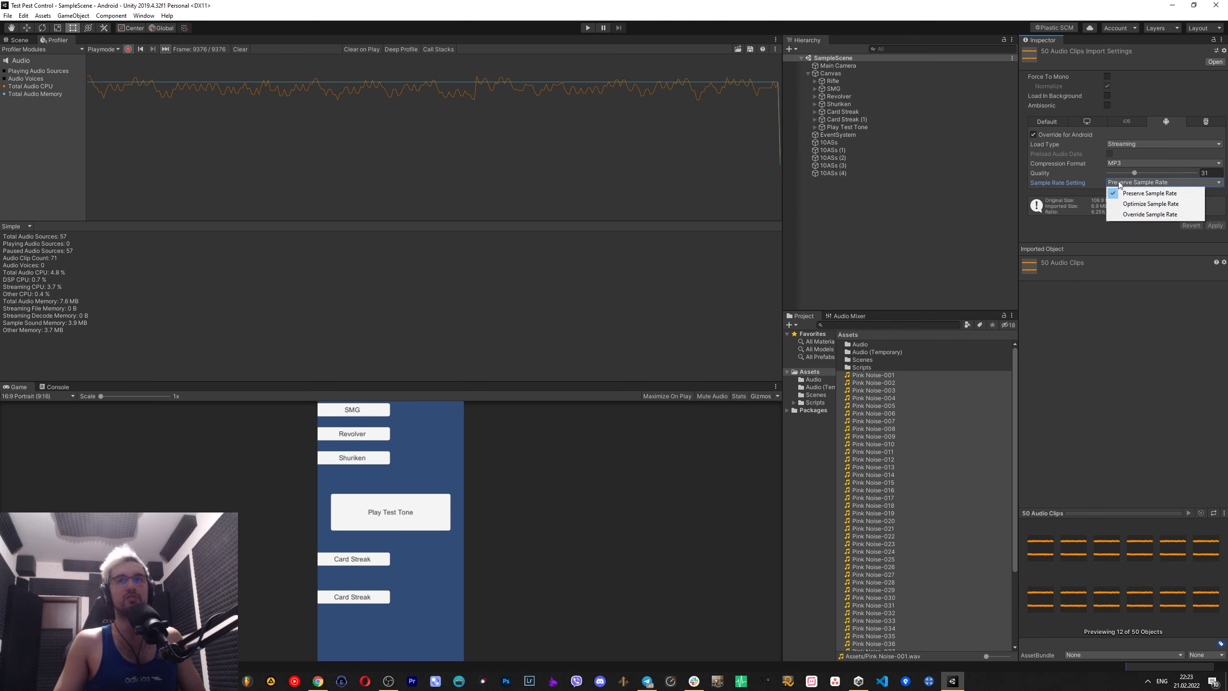
{"action": "left_click", "coordinate": [1120, 184]}
{"action": "left_click", "coordinate": [1127, 181]}
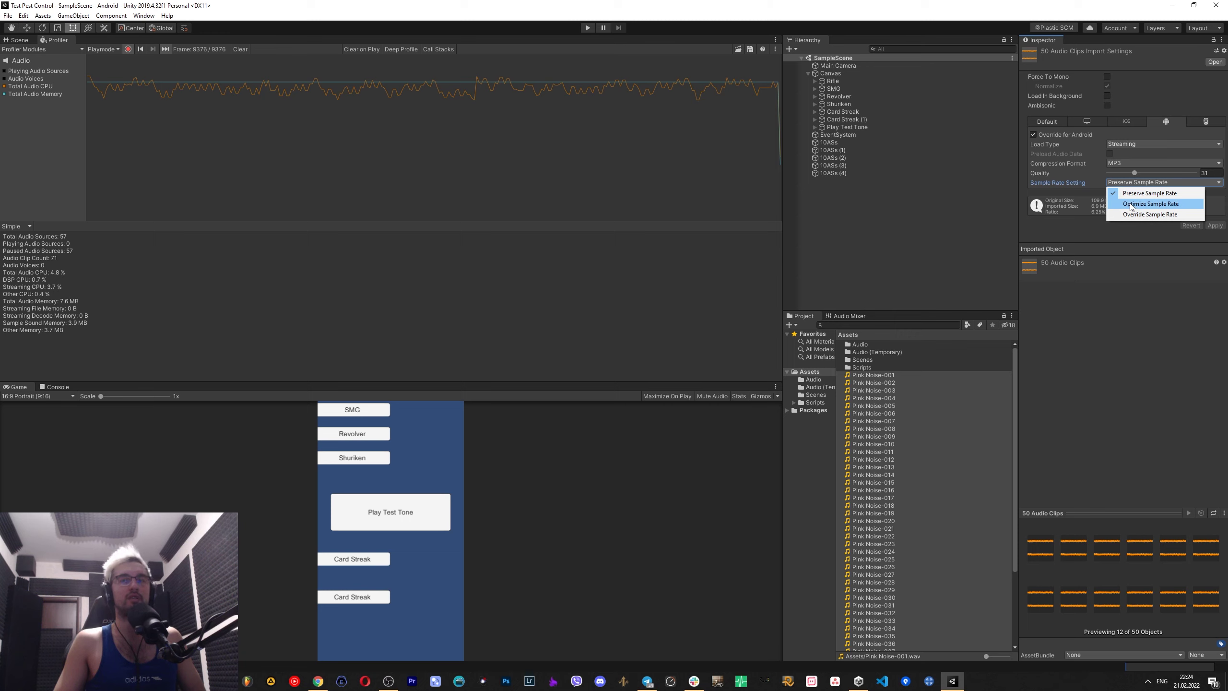
{"action": "left_click", "coordinate": [1090, 184]}
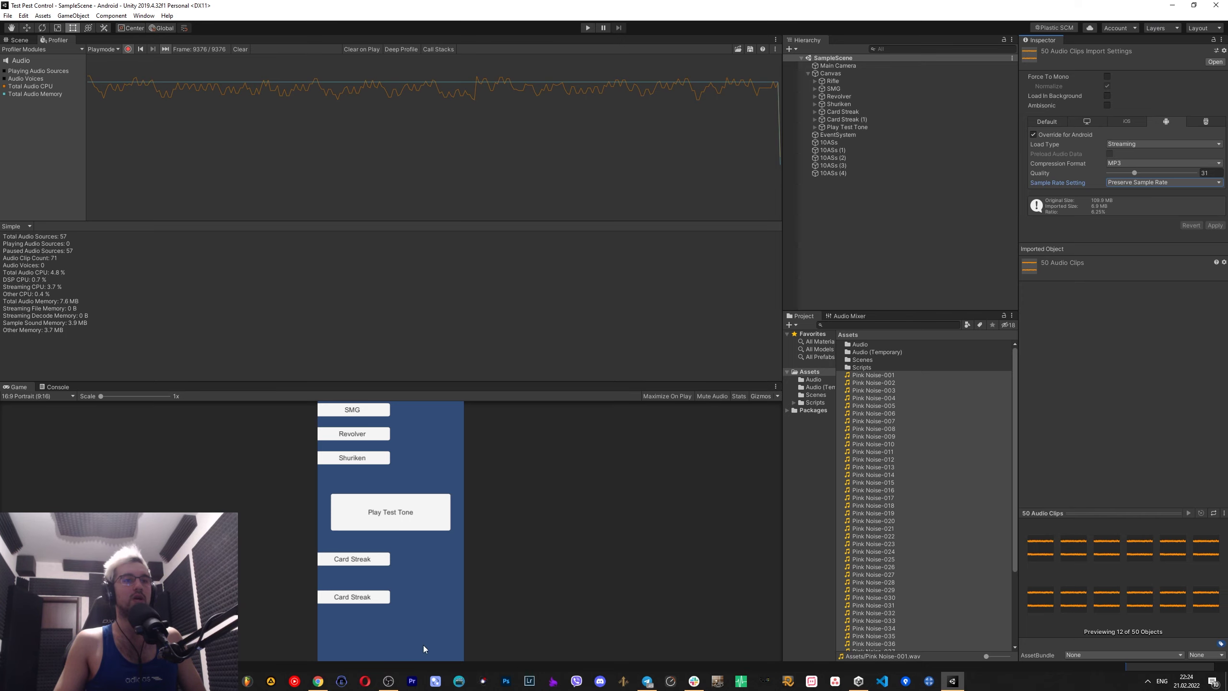
{"action": "left_click", "coordinate": [388, 682]}
{"action": "left_click", "coordinate": [387, 684]}
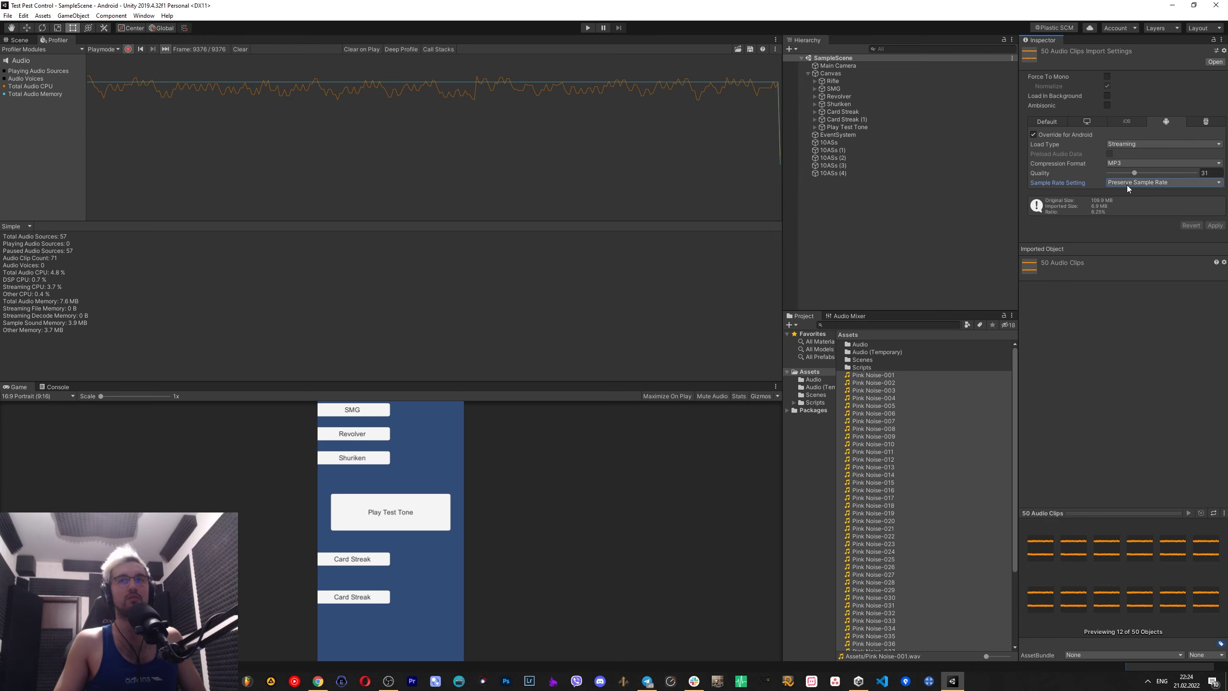
- Minimize Unity to reveal the Excel codec comparison table and its Conclusion notes
{"action": "left_click", "coordinate": [1172, 4]}
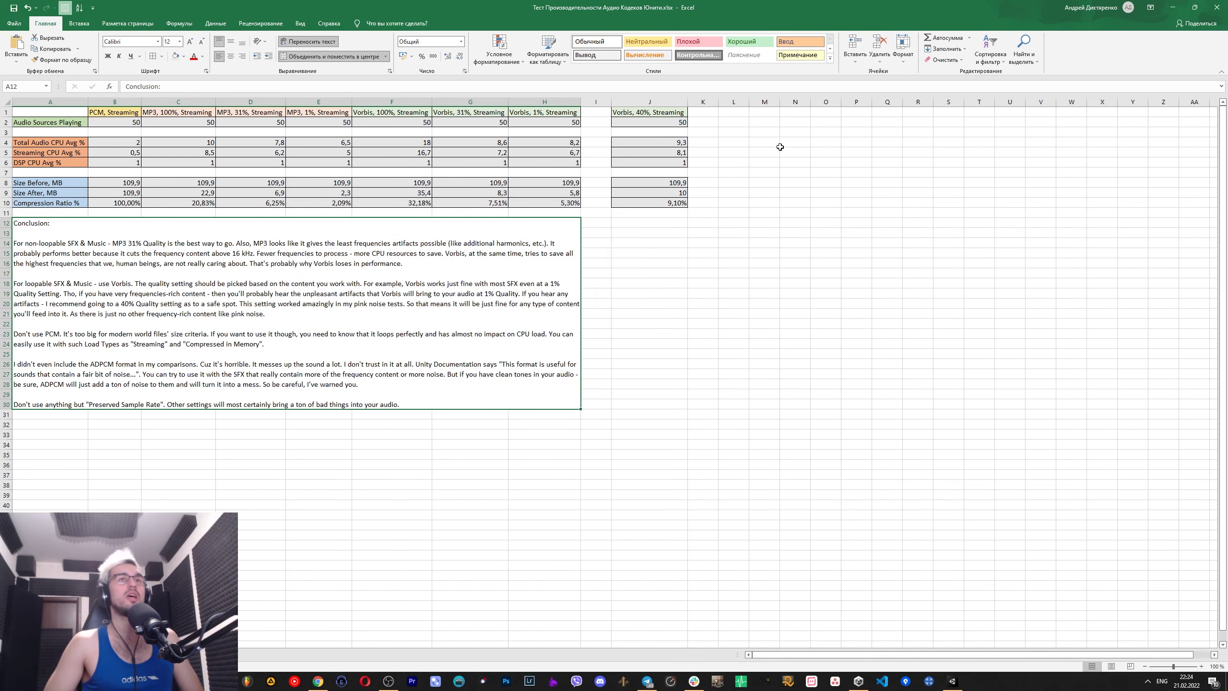